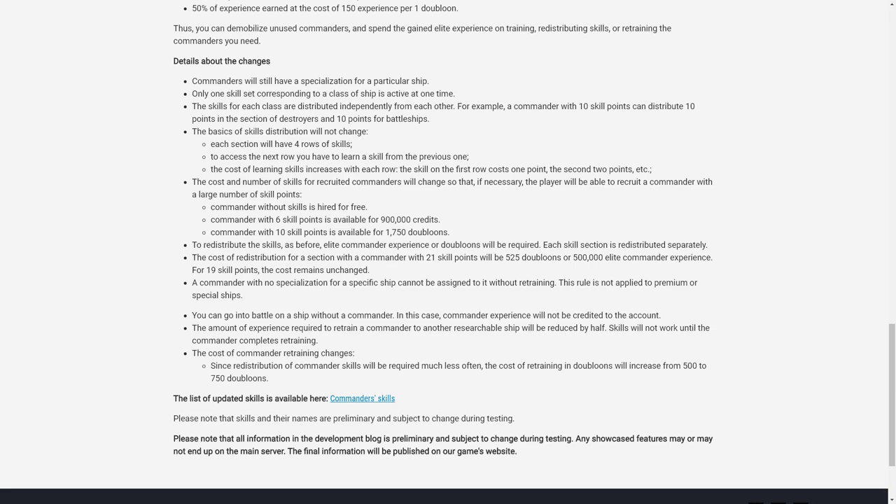
Read the blog's list of commander changes, focusing on the experience required to retrain a commander to another researchable ship.
{"action": "scroll", "coordinate": [448, 252], "scroll_direction": "down", "scroll_amount": 1}
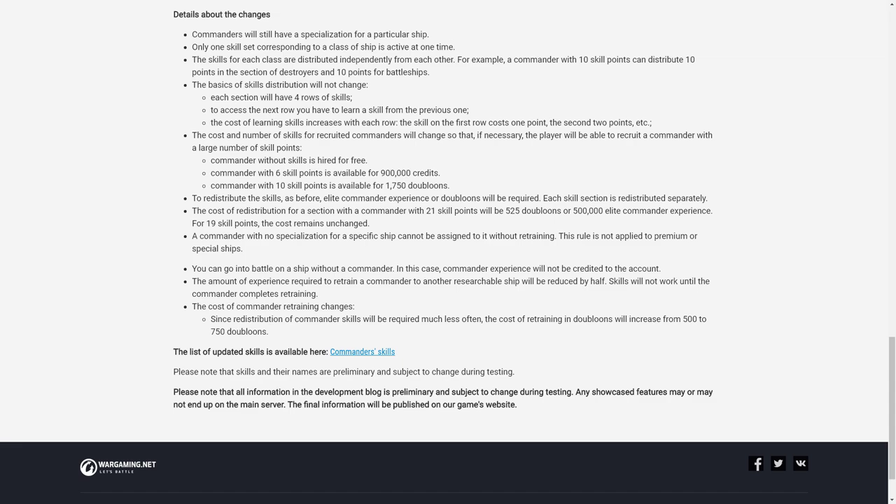
{"action": "left_click_drag", "start_coordinate": [193, 282], "coordinate": [319, 294]}
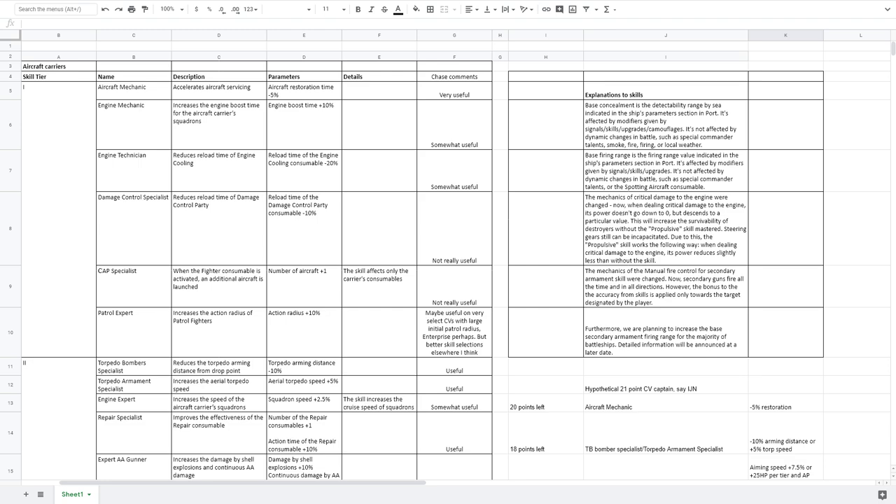
Switch to the skills spreadsheet and review the tier I aircraft carrier skill names and Aircraft Mechanic's description and parameters.
{"action": "left_click", "coordinate": [58, 219]}
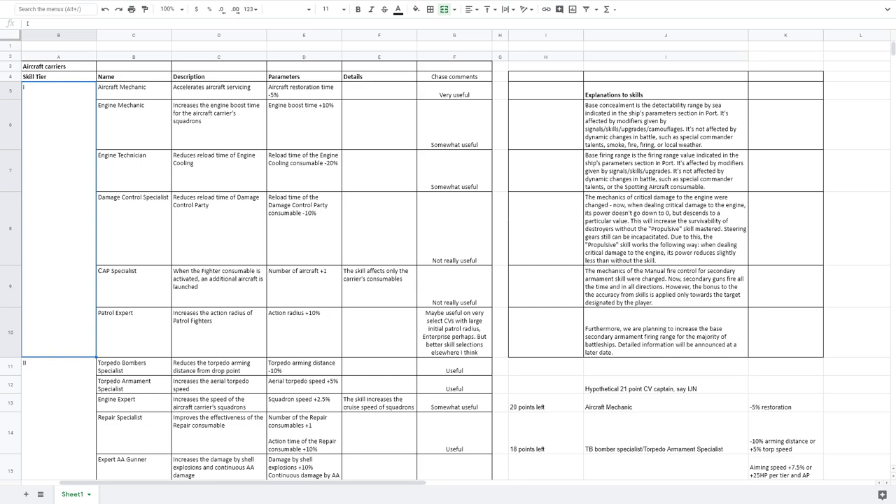
{"action": "left_click_drag", "start_coordinate": [133, 89], "coordinate": [133, 332]}
{"action": "left_click", "coordinate": [133, 91]}
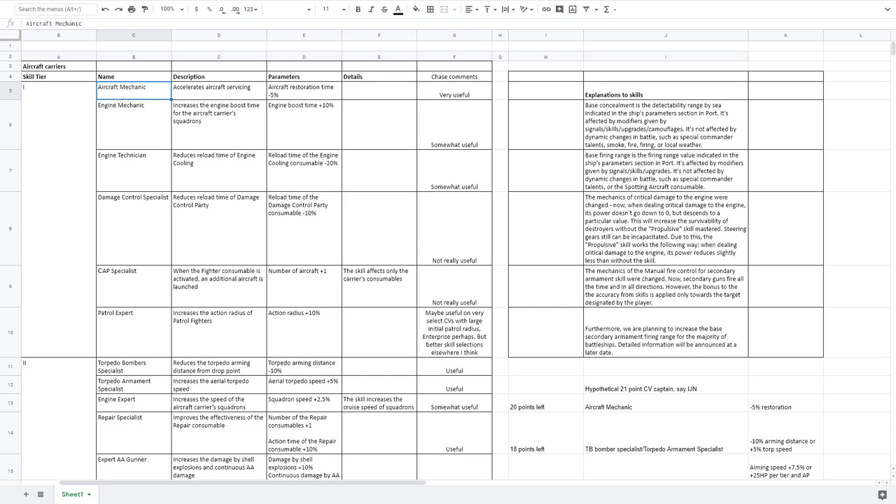
{"action": "key", "text": "shift+Right"}
{"action": "key", "text": "shift+Right"}
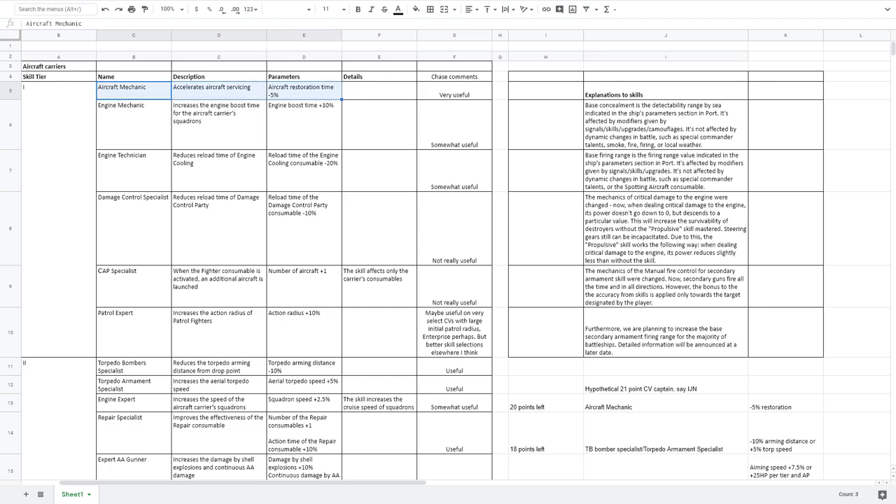
{"action": "left_click", "coordinate": [304, 91]}
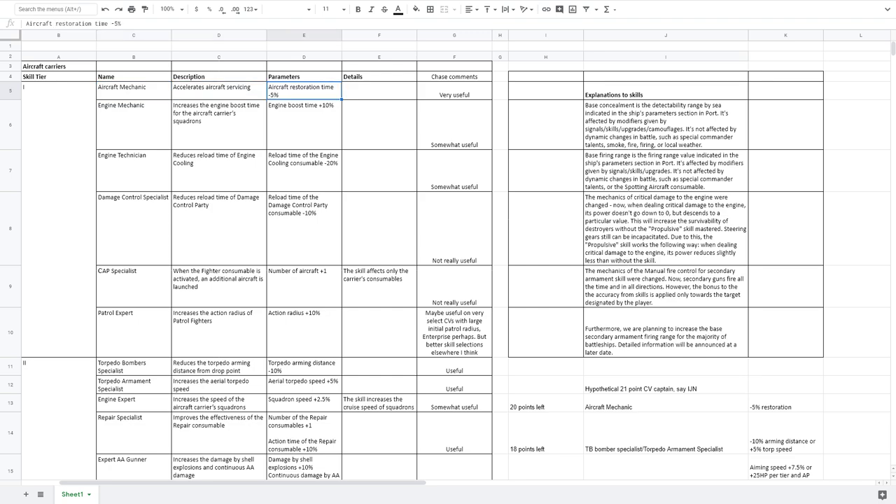
Compare Aircraft Mechanic's parameters with its usefulness comment.
{"action": "double_click", "coordinate": [454, 91]}
{"action": "left_click", "coordinate": [455, 125]}
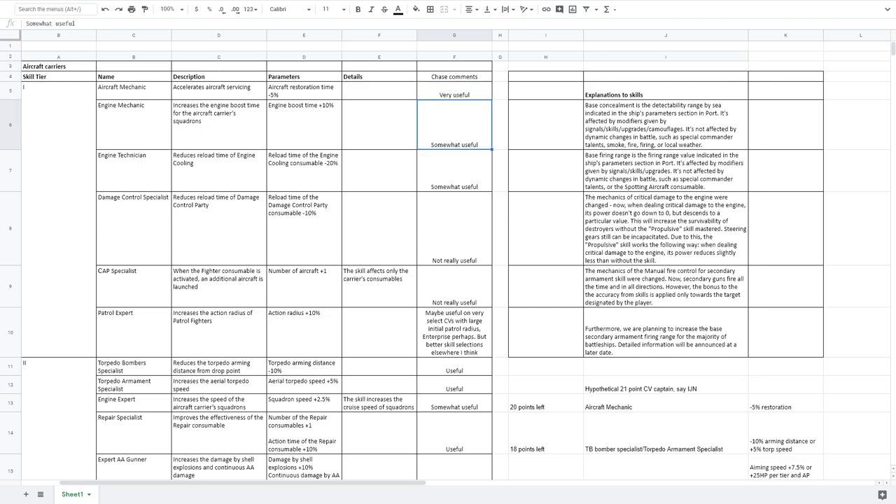
{"action": "left_click", "coordinate": [304, 91]}
{"action": "left_click", "coordinate": [455, 91]}
{"action": "left_click", "coordinate": [304, 91]}
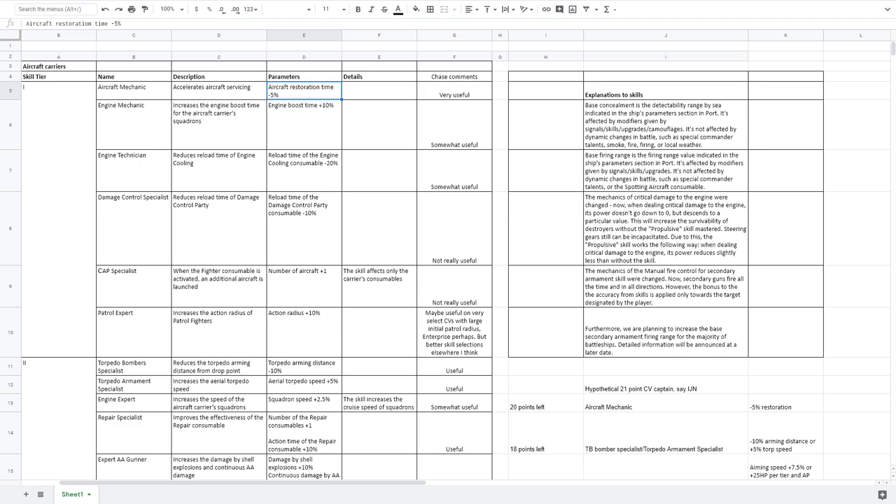
{"action": "left_click", "coordinate": [455, 91]}
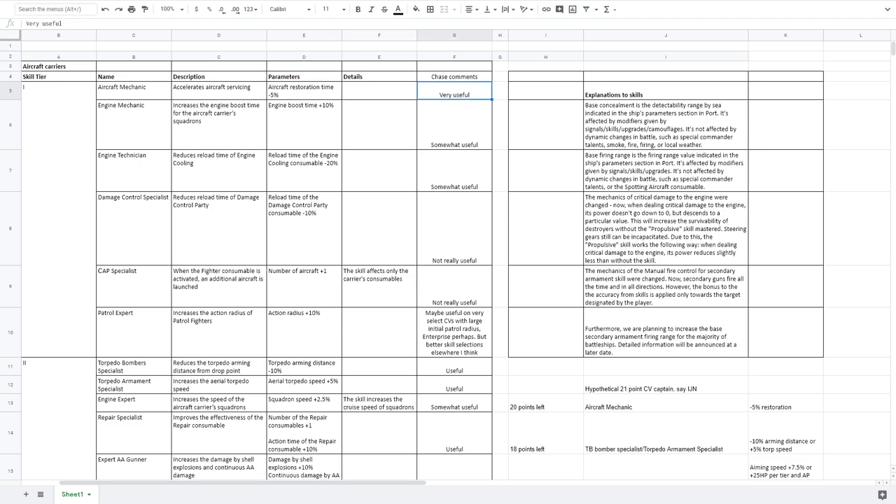
{"action": "left_click", "coordinate": [304, 91]}
{"action": "left_click", "coordinate": [455, 91]}
Review the Engine Mechanic and Engine Technician skills together with their usefulness comments.
{"action": "left_click", "coordinate": [219, 125]}
{"action": "left_click", "coordinate": [134, 125]}
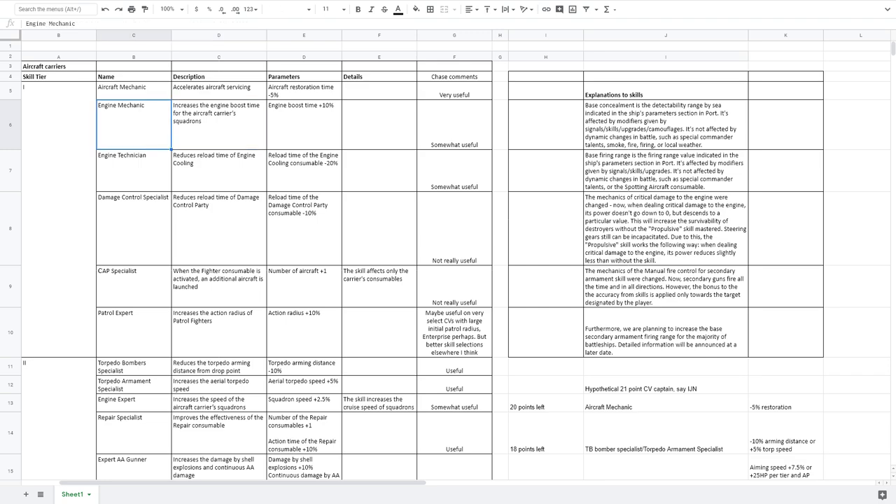
{"action": "left_click", "coordinate": [455, 124]}
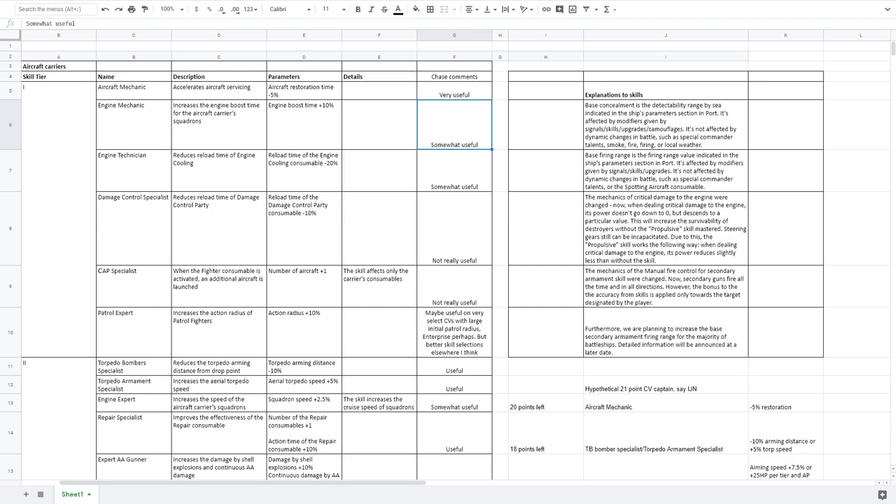
{"action": "left_click", "coordinate": [134, 171]}
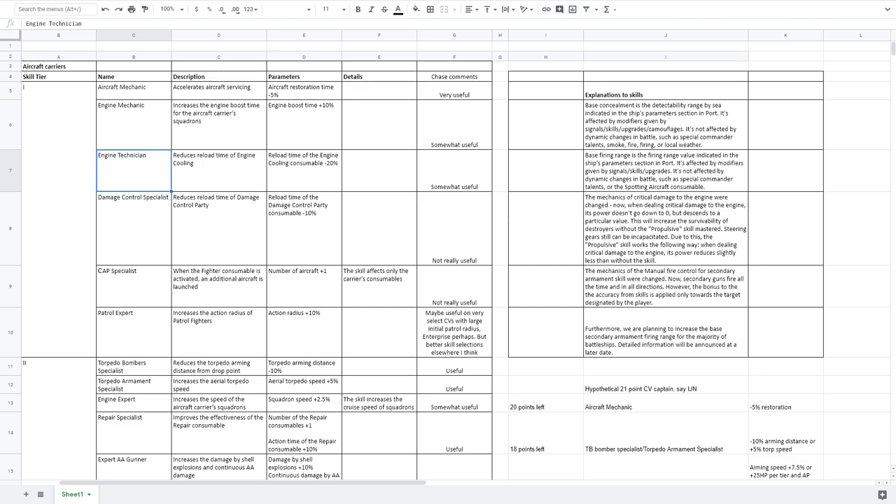
{"action": "left_click", "coordinate": [455, 171]}
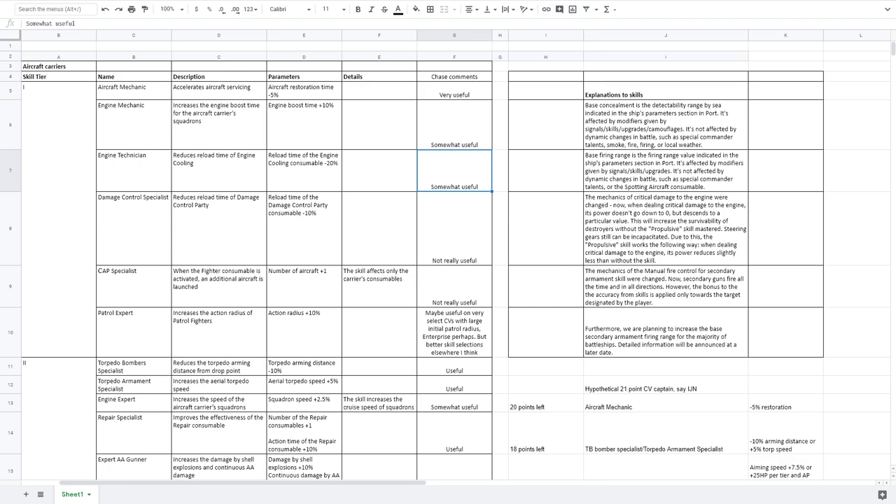
Highlight the Damage Control Specialist row from its name to its comment and review the skill.
{"action": "left_click", "coordinate": [455, 229]}
{"action": "left_click_drag", "start_coordinate": [455, 228], "coordinate": [133, 229]}
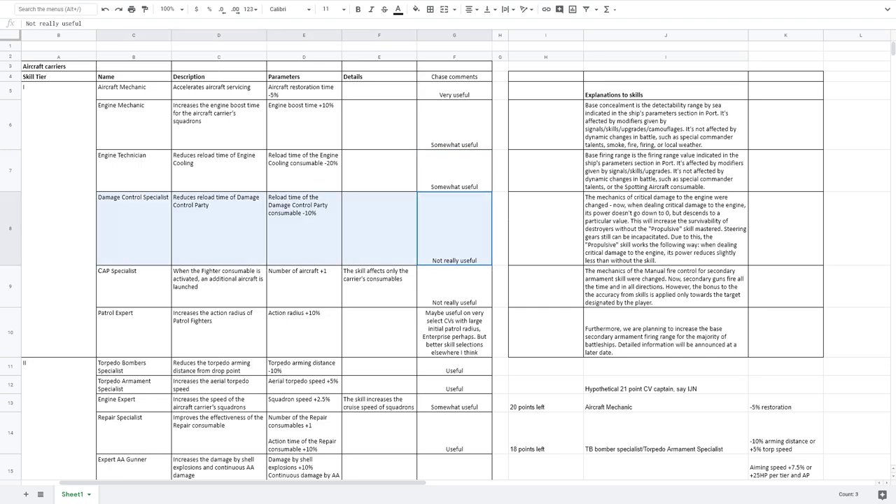
{"action": "left_click", "coordinate": [134, 228]}
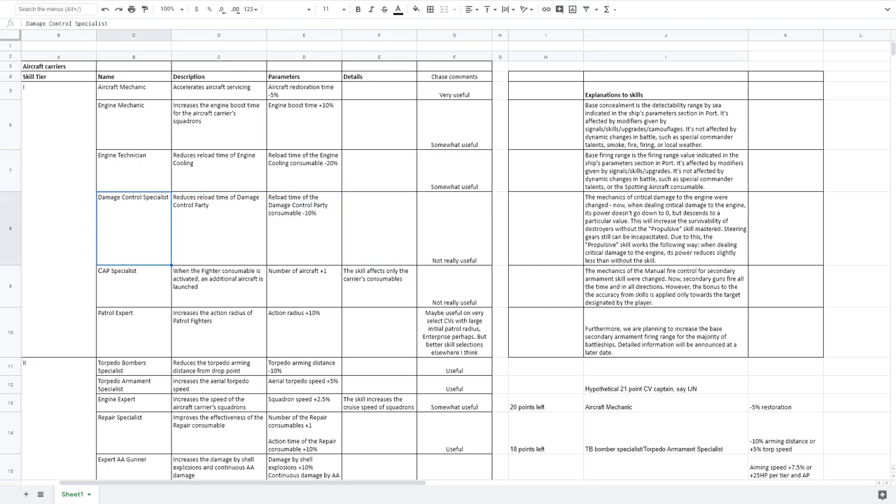
{"action": "left_click_drag", "start_coordinate": [454, 228], "coordinate": [134, 228]}
{"action": "left_click", "coordinate": [134, 229]}
Review the CAP Specialist row, checking its description, its details and its usefulness comment.
{"action": "left_click_drag", "start_coordinate": [134, 286], "coordinate": [455, 286]}
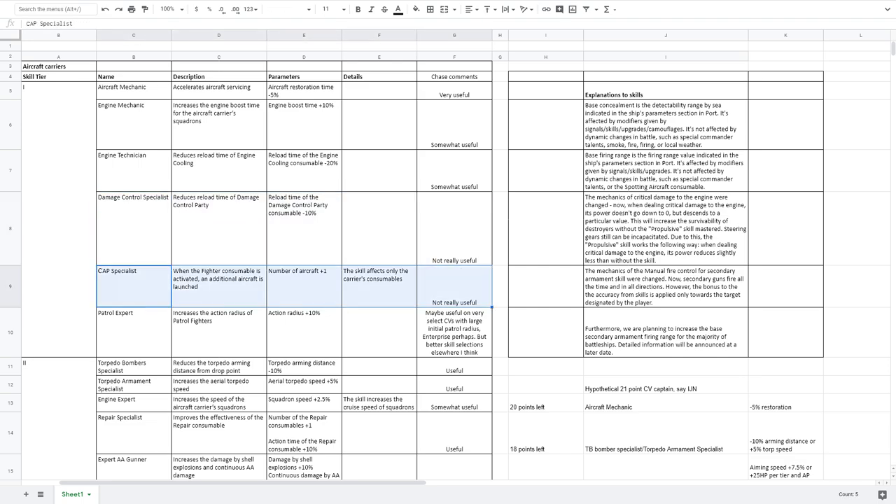
{"action": "left_click", "coordinate": [220, 286]}
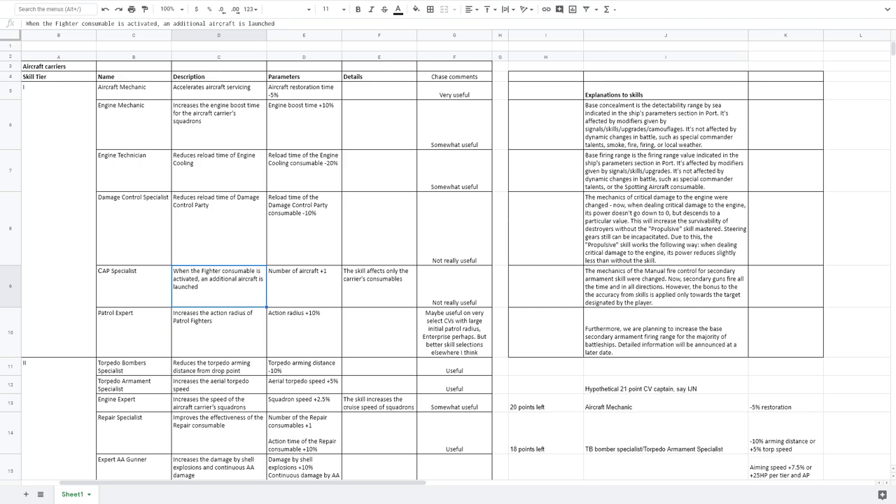
{"action": "left_click", "coordinate": [379, 286]}
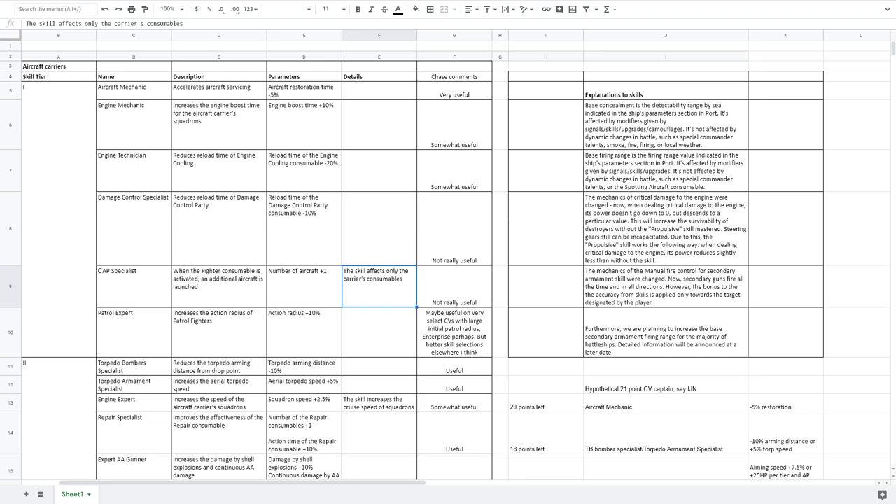
{"action": "left_click", "coordinate": [454, 287]}
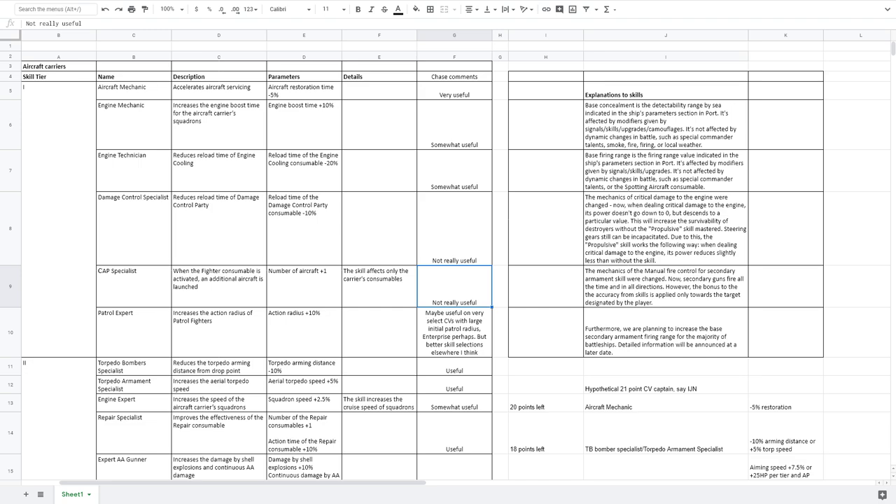
Review the Patrol Expert skill's description, parameters and usefulness comment.
{"action": "left_click", "coordinate": [219, 333]}
{"action": "left_click", "coordinate": [134, 332]}
{"action": "left_click", "coordinate": [219, 333]}
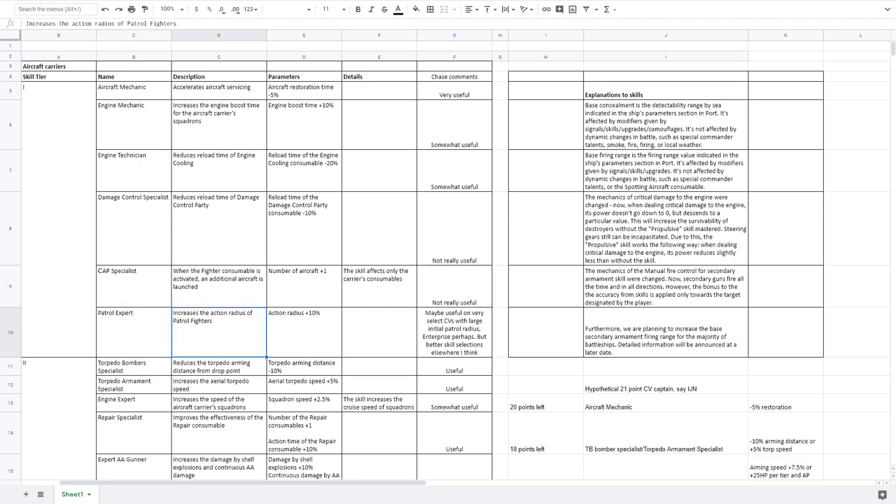
{"action": "key", "text": "Right"}
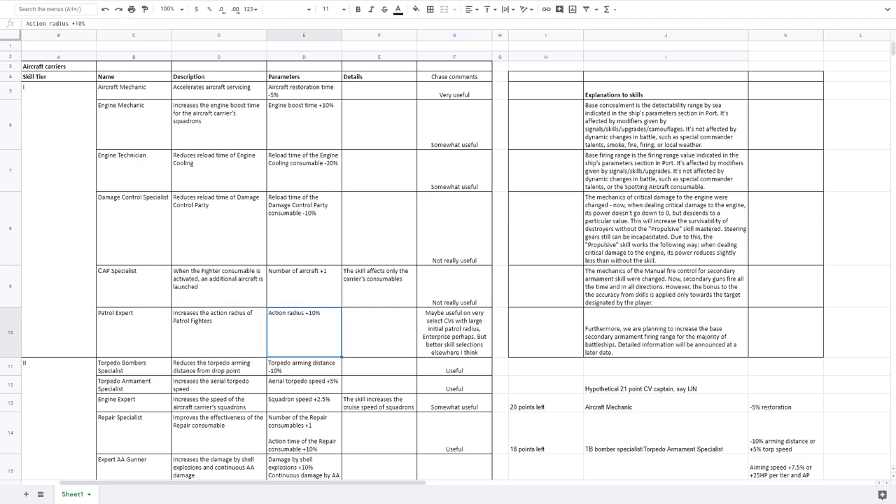
{"action": "left_click", "coordinate": [455, 333]}
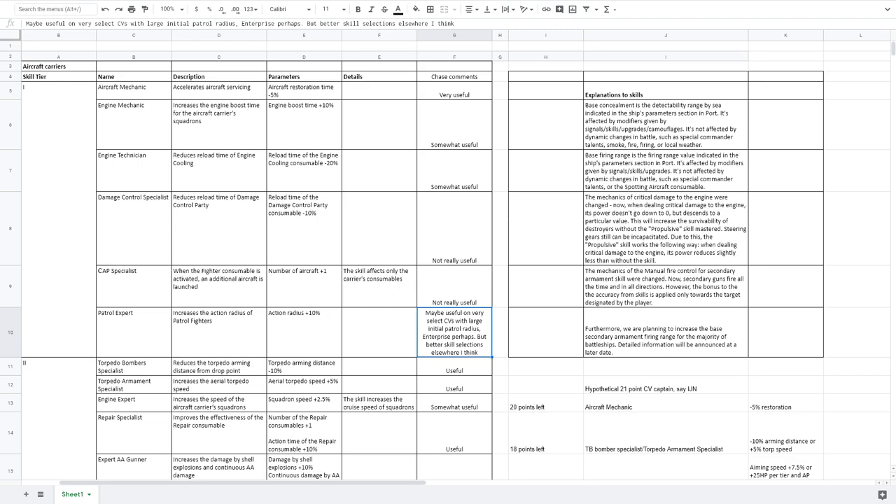
{"action": "left_click_drag", "start_coordinate": [455, 332], "coordinate": [218, 333]}
{"action": "left_click", "coordinate": [219, 332]}
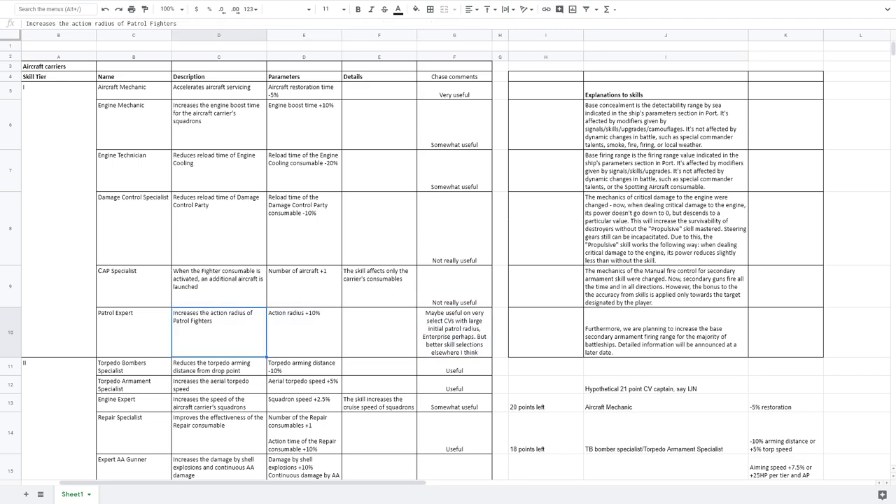
Highlight the whole Aircraft Mechanic row again, from its name to its usefulness comment.
{"action": "left_click", "coordinate": [134, 91]}
{"action": "key", "text": "shift+Right"}
{"action": "key", "text": "shift+Right"}
{"action": "key", "text": "shift+Right"}
{"action": "key", "text": "shift+Right"}
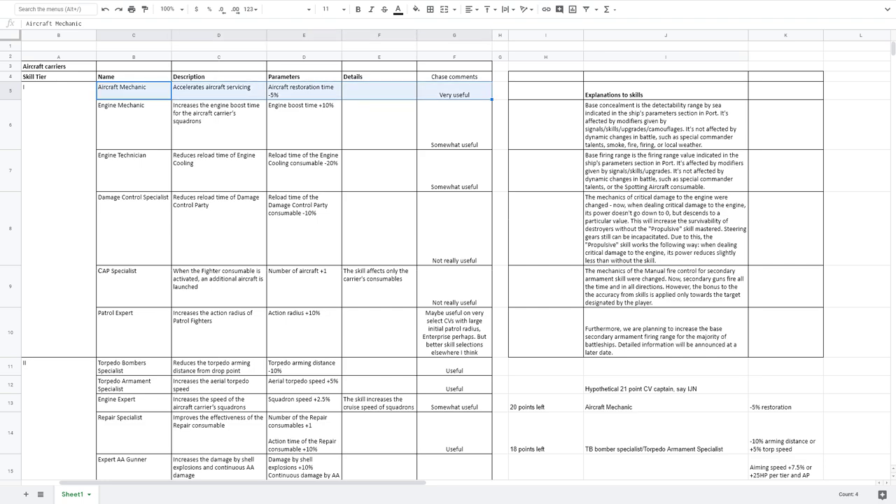
{"action": "left_click", "coordinate": [133, 90]}
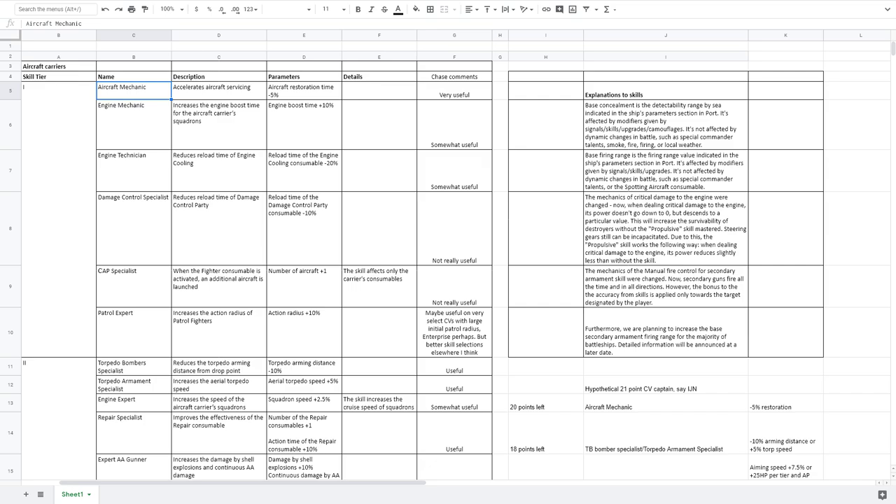
{"action": "left_click_drag", "start_coordinate": [133, 90], "coordinate": [455, 91]}
{"action": "left_click", "coordinate": [455, 91]}
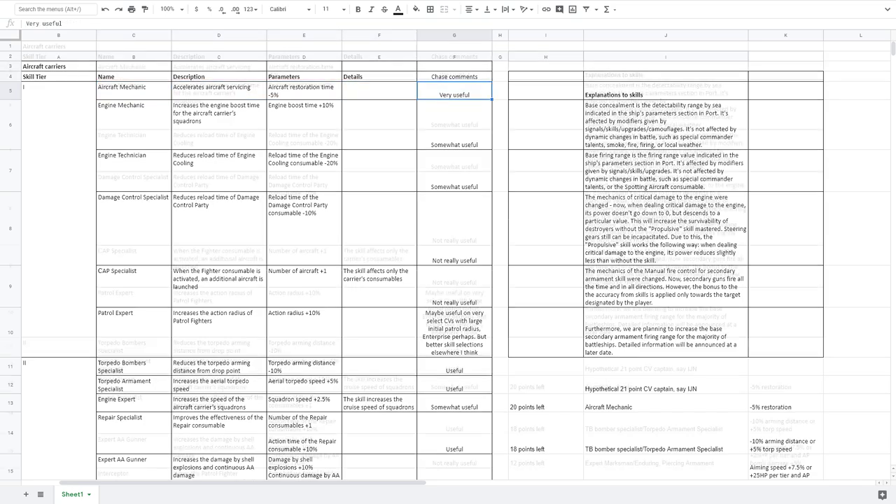
Go to the tier II carrier skills and examine the parameters of Torpedo Bombers Specialist and Torpedo Armament Specialist.
{"action": "scroll", "coordinate": [445, 260], "scroll_direction": "down", "scroll_amount": 1}
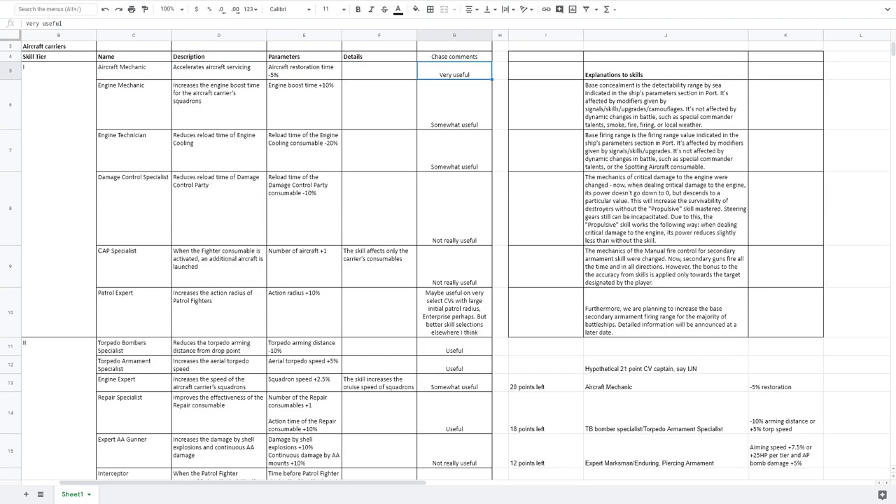
{"action": "scroll", "coordinate": [445, 261], "scroll_direction": "down", "scroll_amount": 3}
{"action": "left_click", "coordinate": [59, 231]}
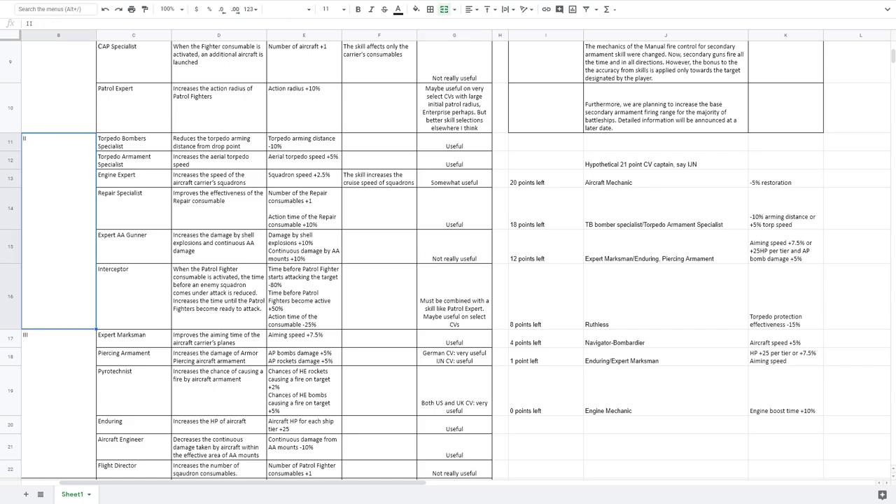
{"action": "left_click_drag", "start_coordinate": [133, 142], "coordinate": [304, 143]}
{"action": "left_click", "coordinate": [304, 142]}
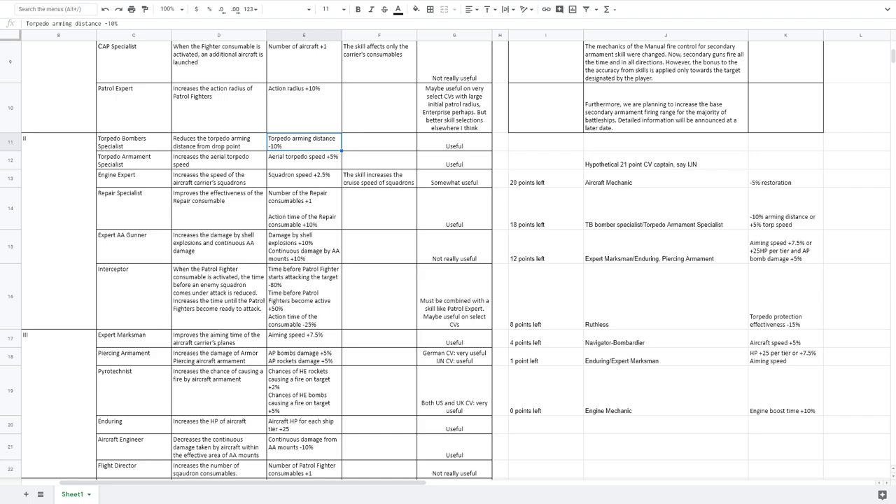
{"action": "left_click", "coordinate": [304, 161]}
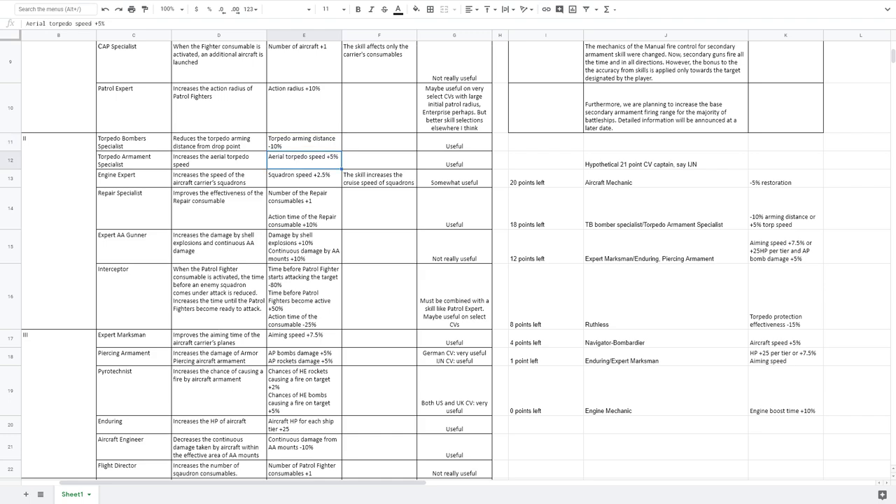
Check the comments on both tier II torpedo skills and highlight their two rows together.
{"action": "left_click", "coordinate": [455, 142]}
{"action": "left_click", "coordinate": [454, 161]}
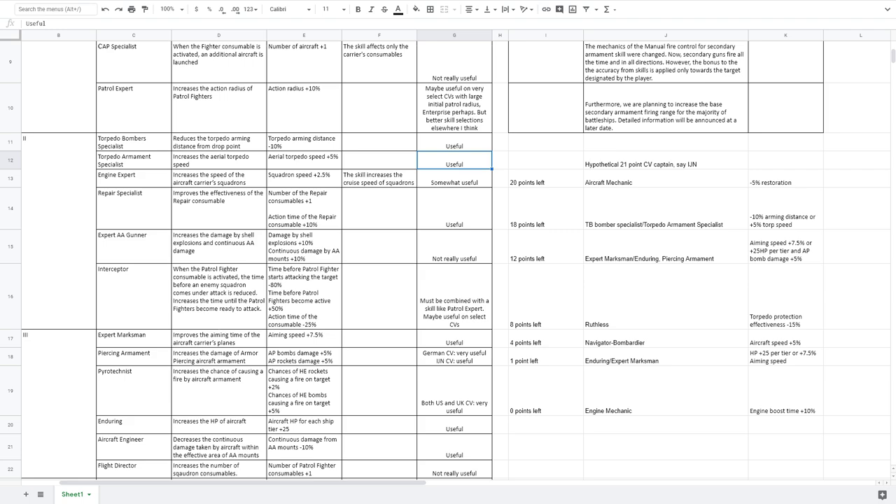
{"action": "key", "text": "shift+Left"}
{"action": "key", "text": "shift+Left"}
{"action": "key", "text": "shift+Left"}
{"action": "key", "text": "shift+Left"}
{"action": "key", "text": "shift+Up"}
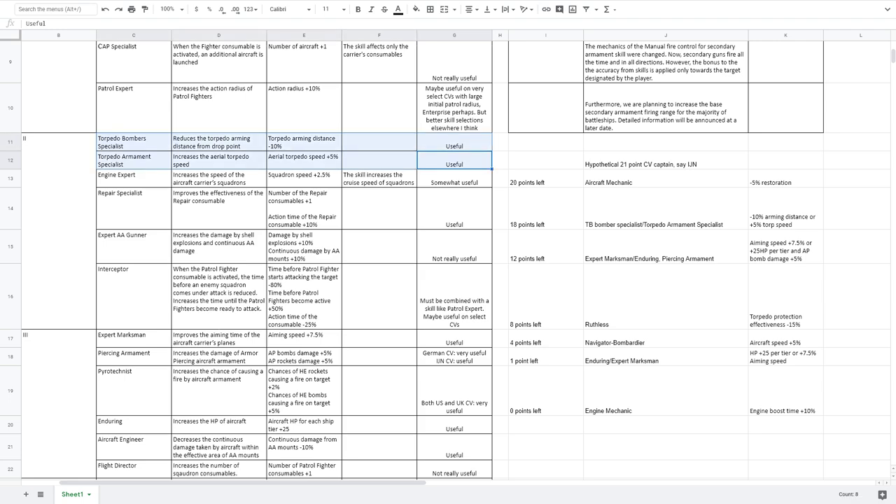
Review the Engine Expert skill's name, parameters and usefulness comment.
{"action": "left_click", "coordinate": [134, 178]}
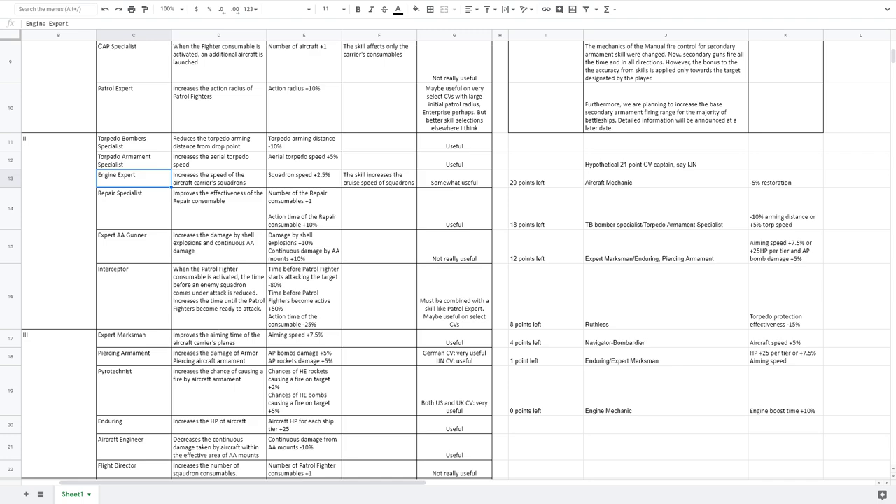
{"action": "left_click", "coordinate": [304, 179]}
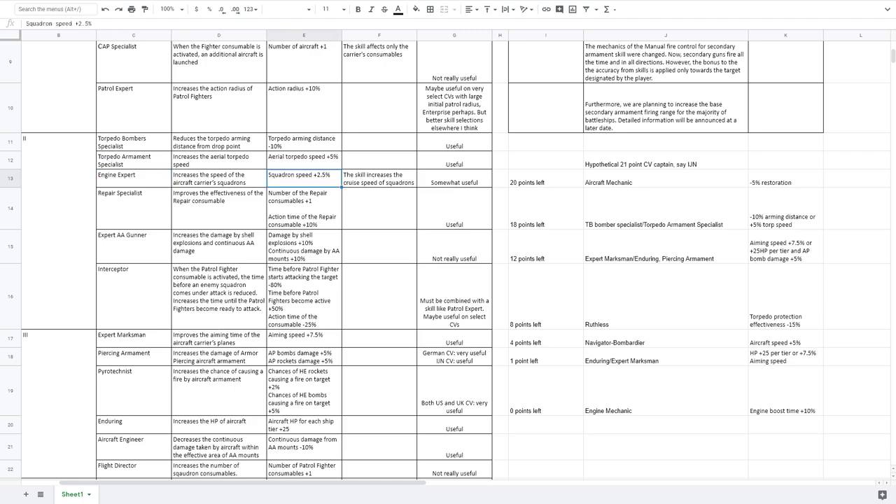
{"action": "left_click", "coordinate": [455, 179]}
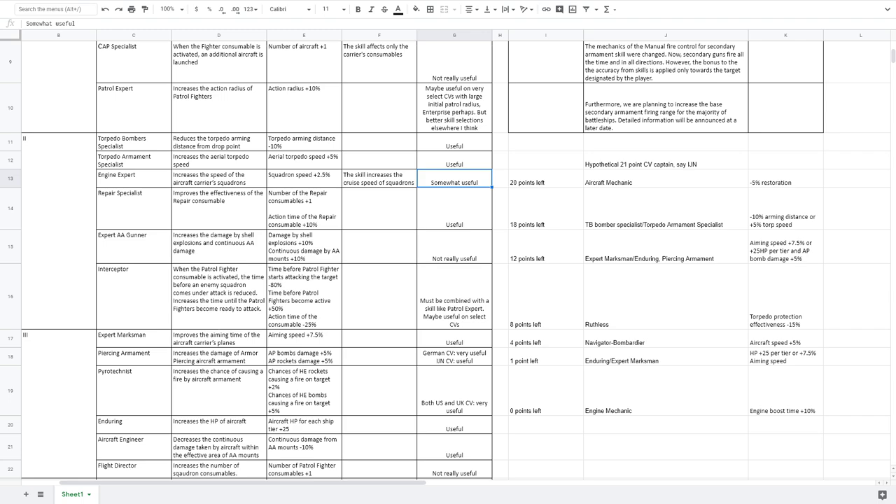
Review the Repair Specialist skill's parameters and usefulness comment, and check the torpedo specialist entry of the hypothetical captain build in the same row.
{"action": "left_click", "coordinate": [134, 209]}
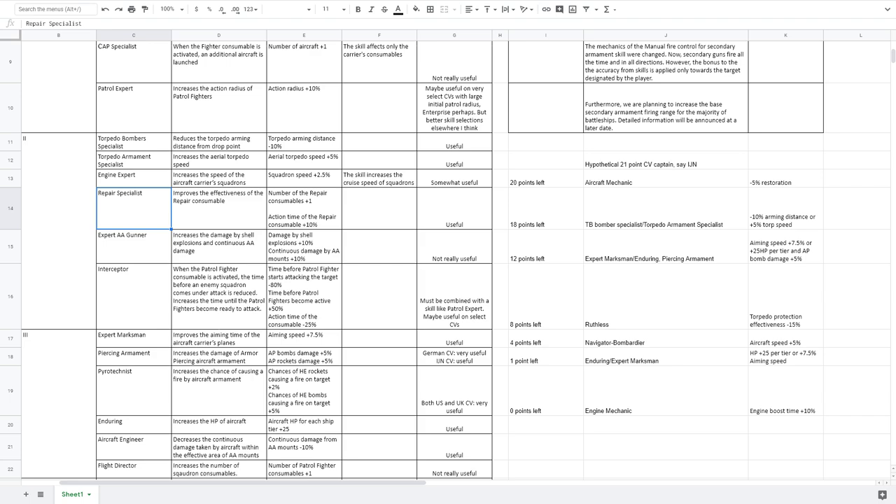
{"action": "left_click", "coordinate": [304, 209]}
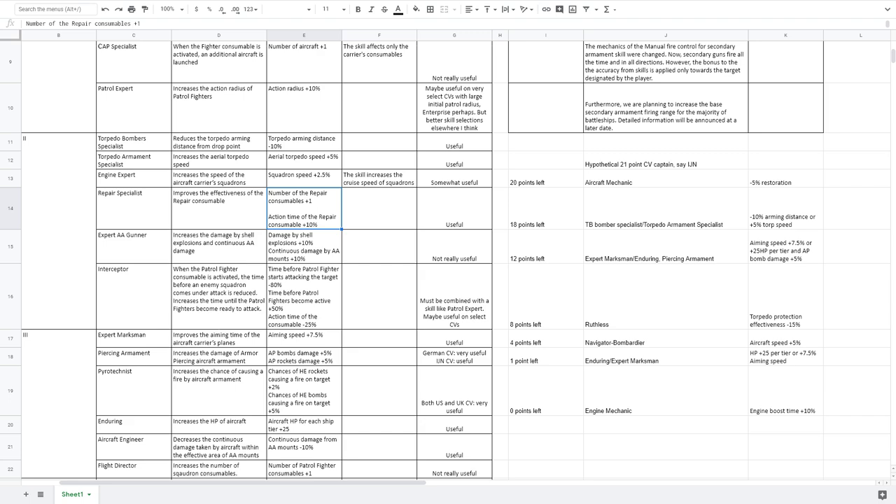
{"action": "left_click", "coordinate": [455, 208]}
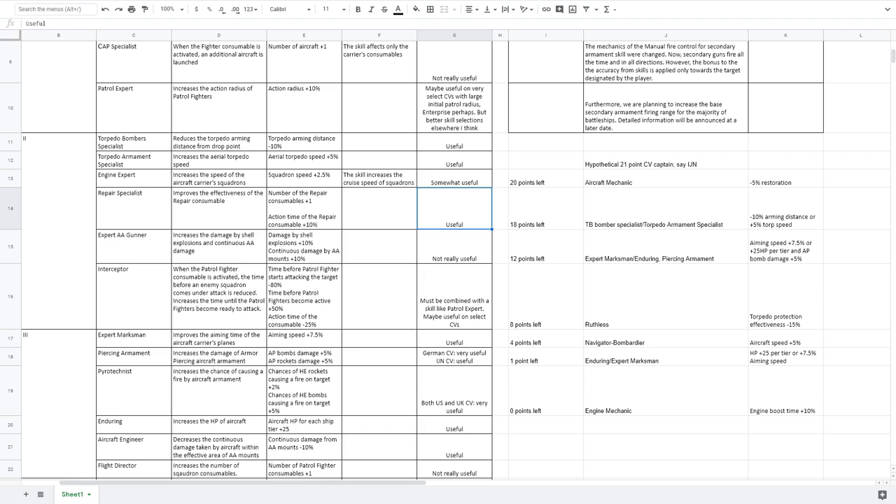
{"action": "left_click", "coordinate": [666, 209]}
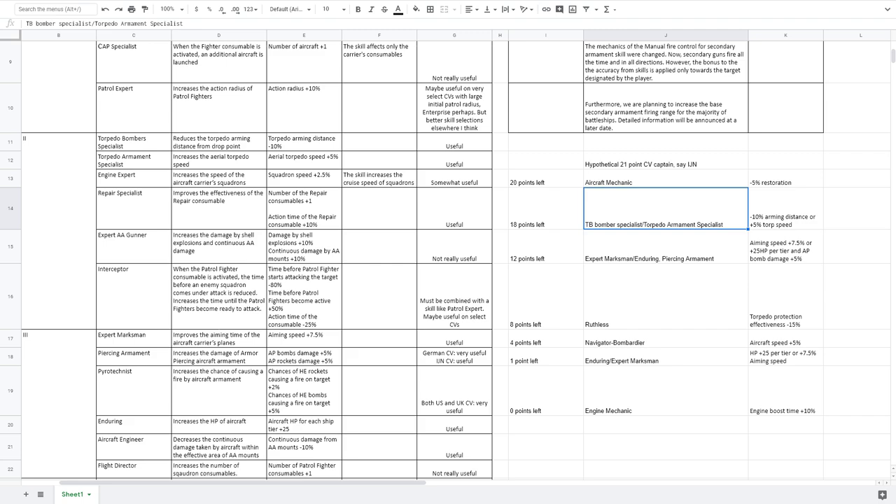
{"action": "key", "text": "Left"}
{"action": "key", "text": "Left"}
{"action": "key", "text": "Left"}
{"action": "key", "text": "Left"}
{"action": "key", "text": "Left"}
{"action": "key", "text": "Left"}
{"action": "key", "text": "Left"}
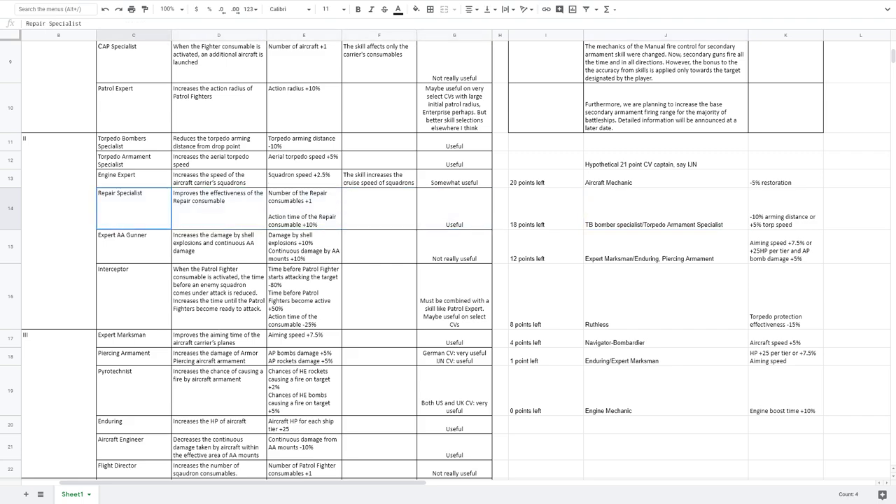
Examine the Expert AA Gunner skill's description, and check the Interceptor skill and its usefulness comment.
{"action": "key", "text": "Down"}
{"action": "key", "text": "Right"}
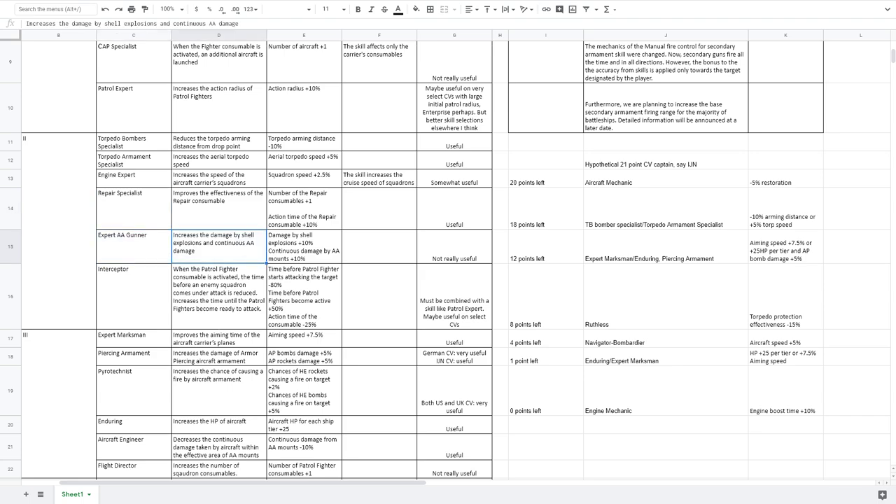
{"action": "key", "text": "Left"}
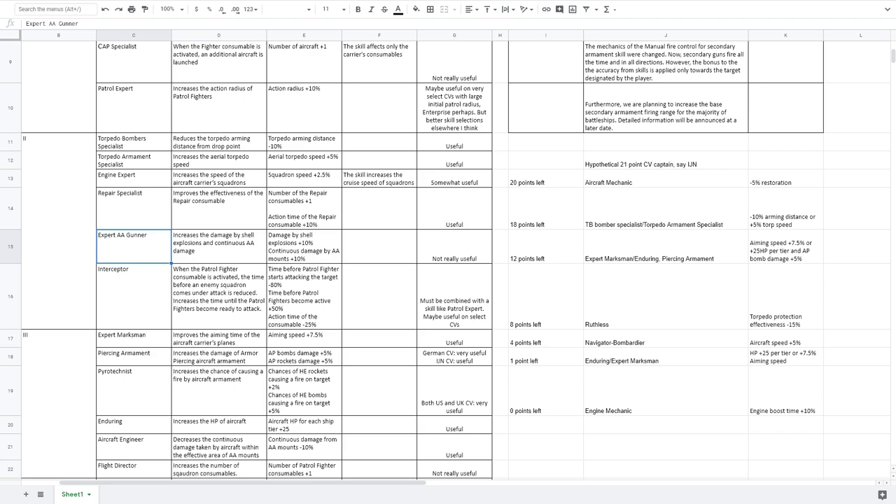
{"action": "key", "text": "Down"}
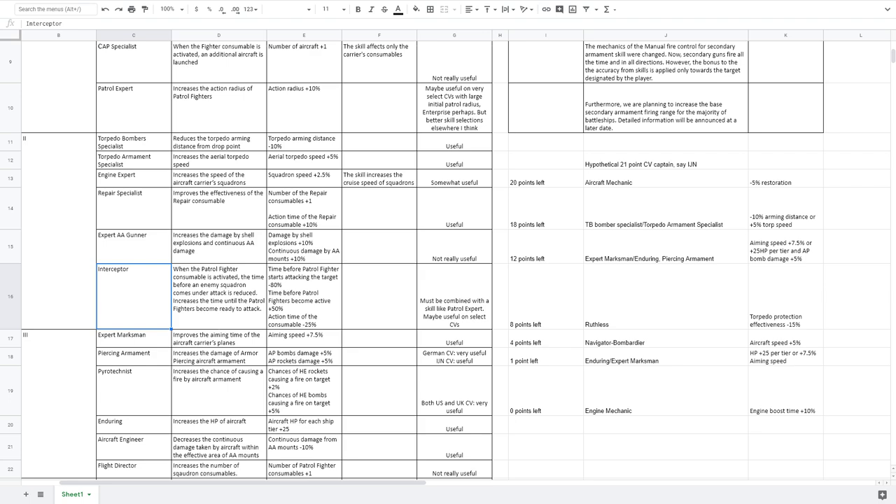
{"action": "left_click", "coordinate": [454, 297]}
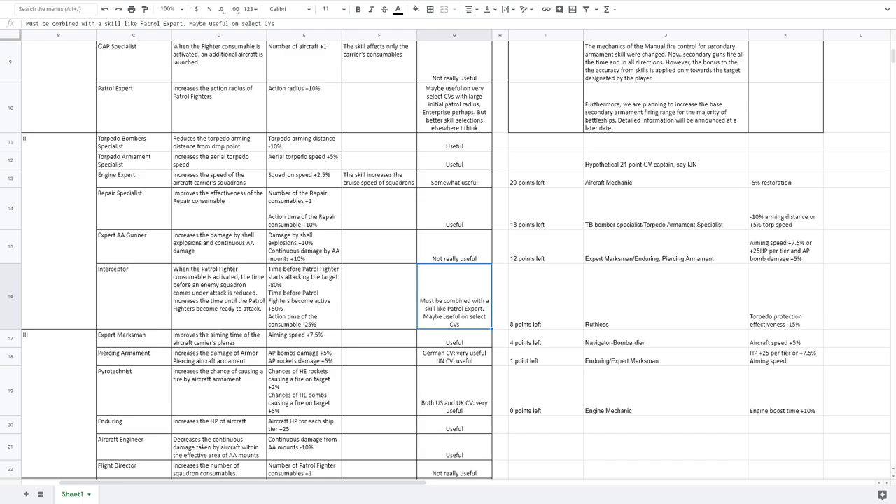
Go to the tier III carrier skills and review the parameters of Expert Marksman and Piercing Armament, including the latter's usefulness comment.
{"action": "scroll", "coordinate": [448, 260], "scroll_direction": "down", "scroll_amount": 3}
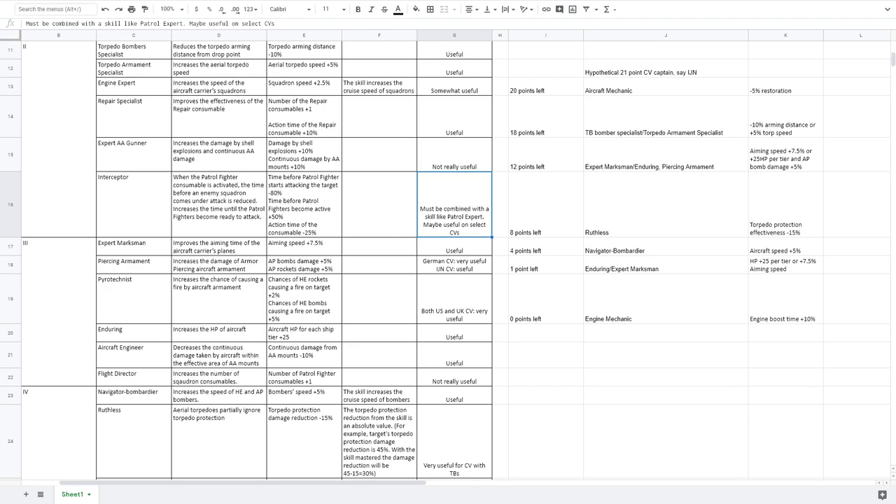
{"action": "left_click", "coordinate": [134, 246]}
{"action": "left_click", "coordinate": [304, 246]}
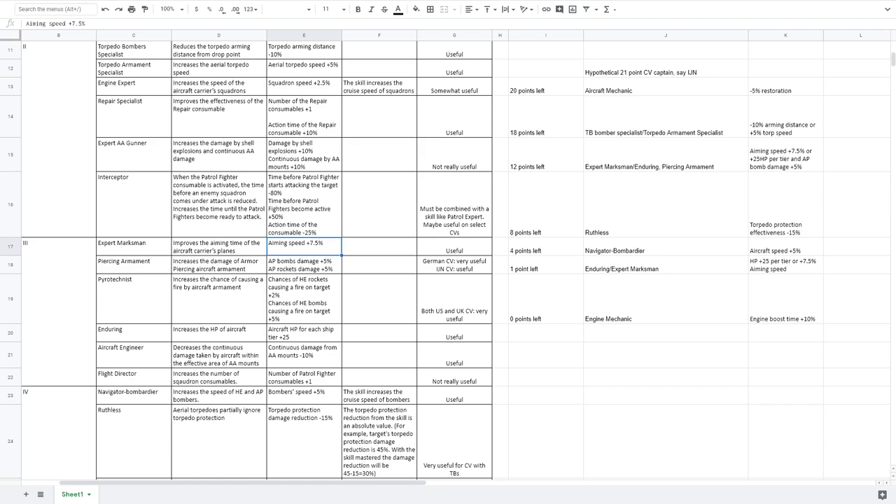
{"action": "left_click", "coordinate": [304, 265]}
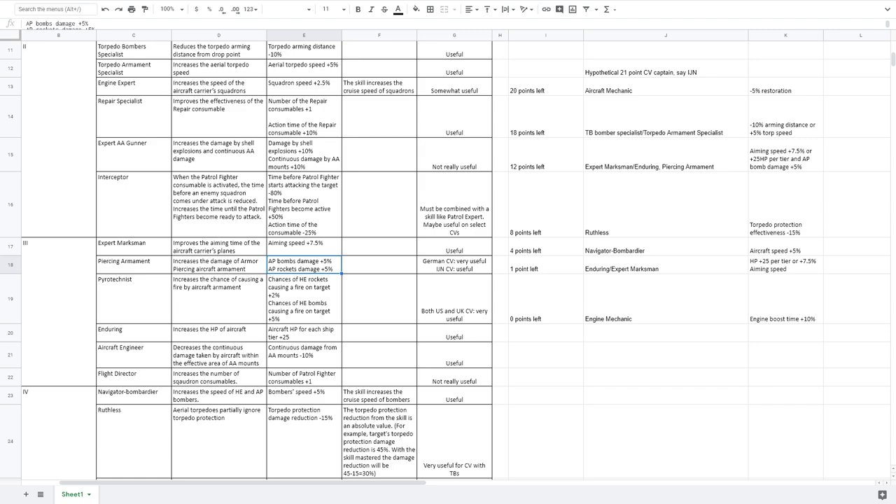
{"action": "left_click", "coordinate": [454, 265]}
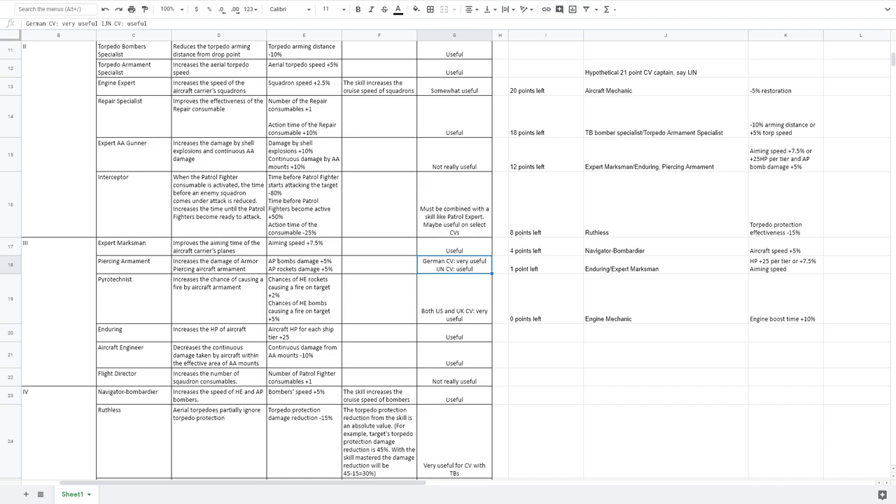
Review the carrier Pyrotechnist skill's name, fire chance parameters and usefulness comment.
{"action": "left_click", "coordinate": [134, 299]}
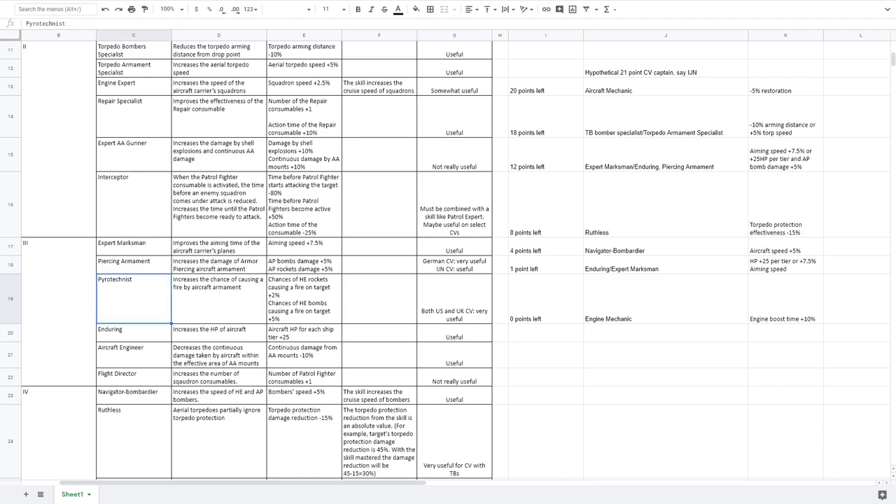
{"action": "left_click", "coordinate": [304, 299]}
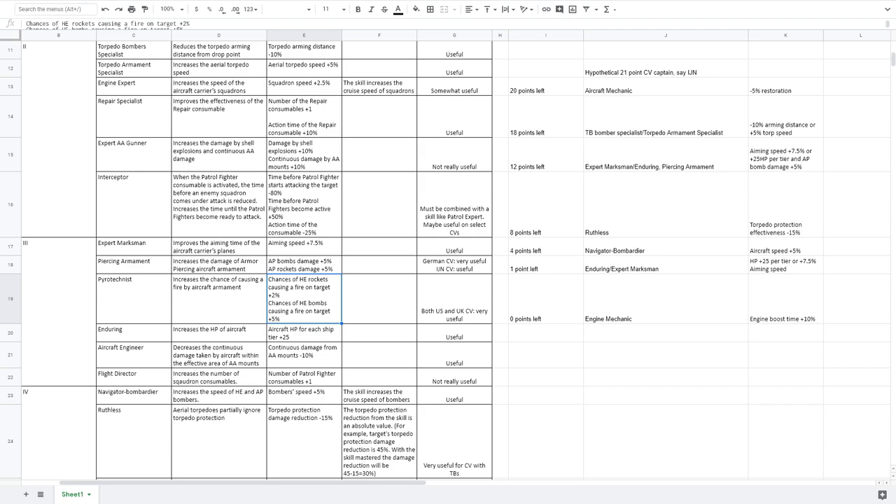
{"action": "left_click", "coordinate": [454, 300]}
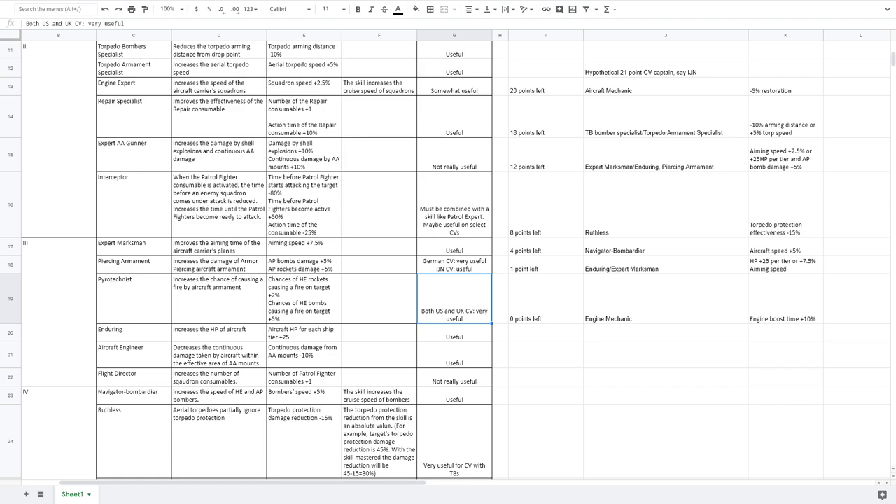
Review the Enduring skill's name, description, aircraft HP parameter and usefulness comment.
{"action": "left_click", "coordinate": [134, 332]}
{"action": "left_click", "coordinate": [218, 333]}
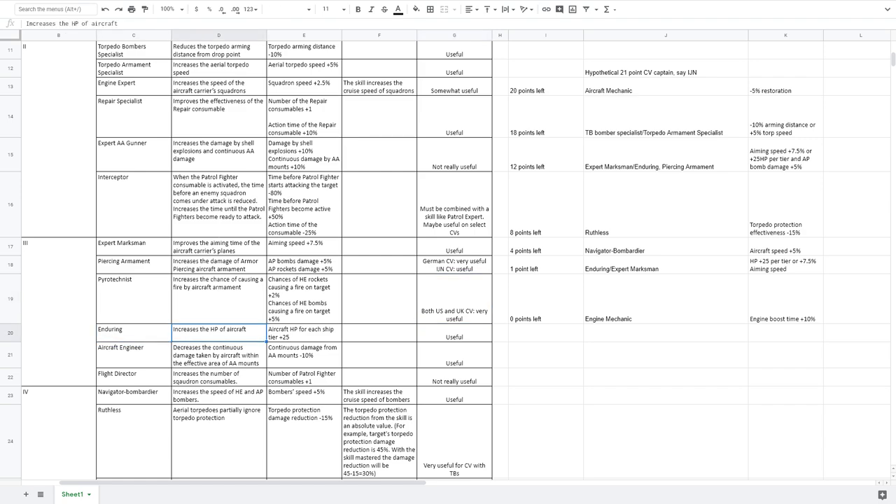
{"action": "left_click", "coordinate": [304, 333]}
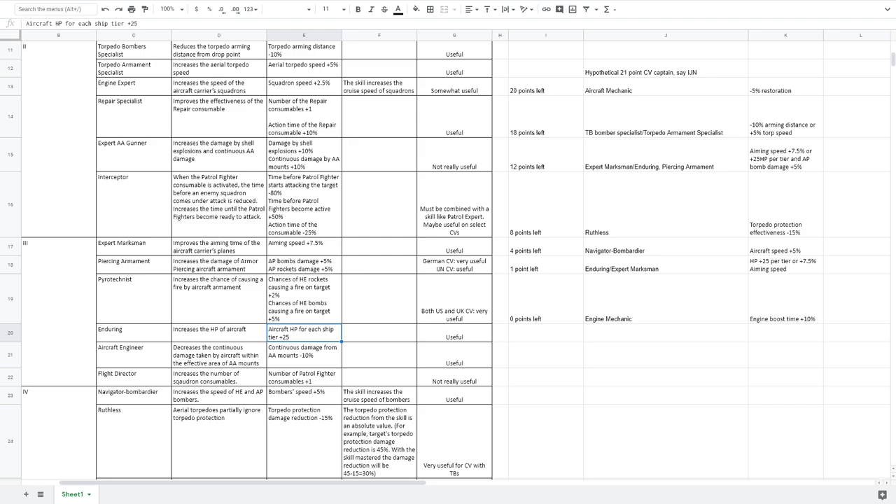
{"action": "left_click", "coordinate": [454, 332]}
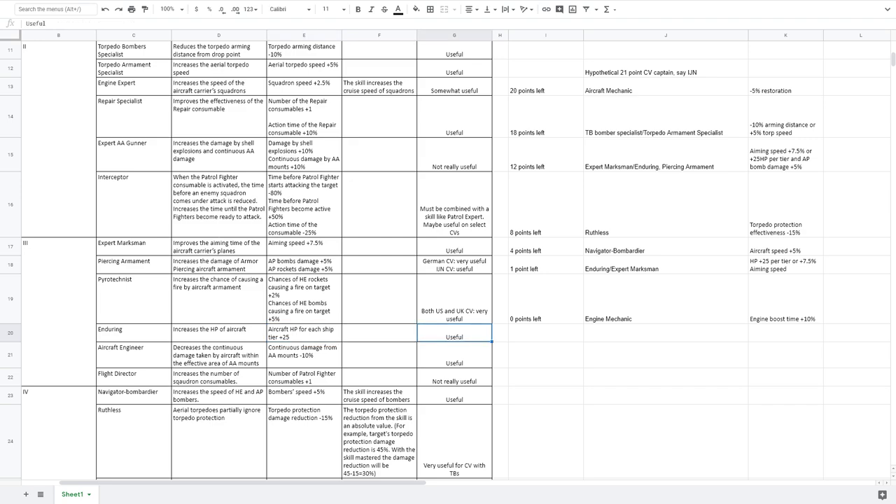
Check the Aircraft Engineer skill's usefulness comment, and review the Flight Director skill from its name through its description and parameters to its comment.
{"action": "left_click", "coordinate": [134, 355]}
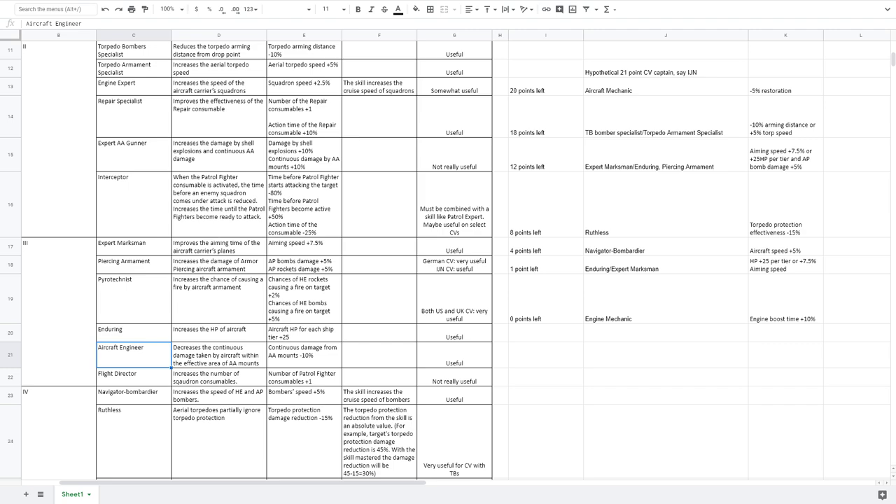
{"action": "left_click", "coordinate": [455, 355]}
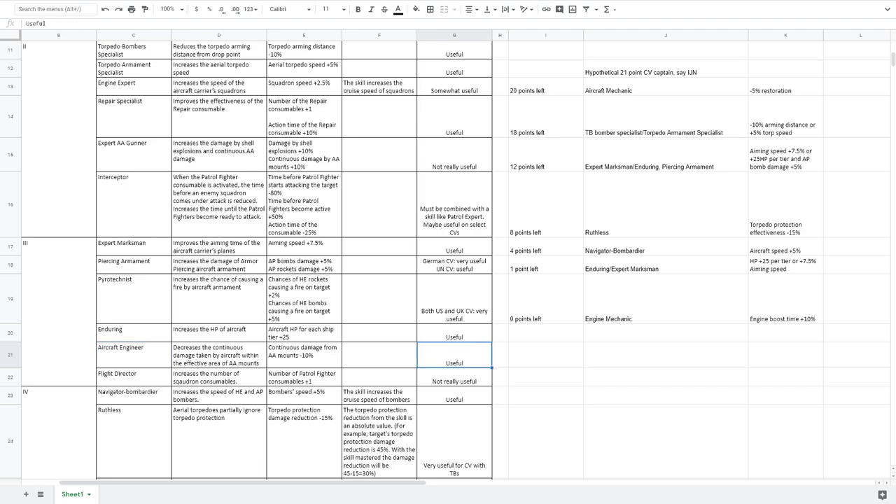
{"action": "left_click", "coordinate": [133, 377]}
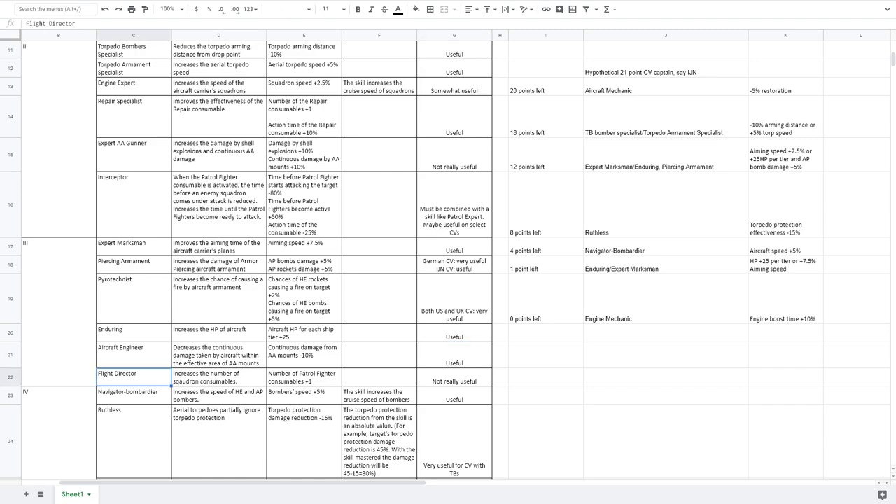
{"action": "left_click", "coordinate": [218, 378]}
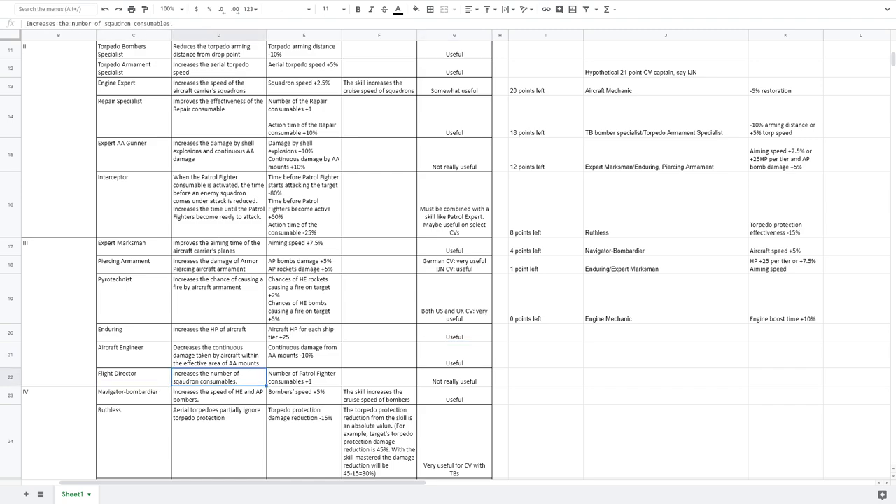
{"action": "left_click", "coordinate": [304, 378]}
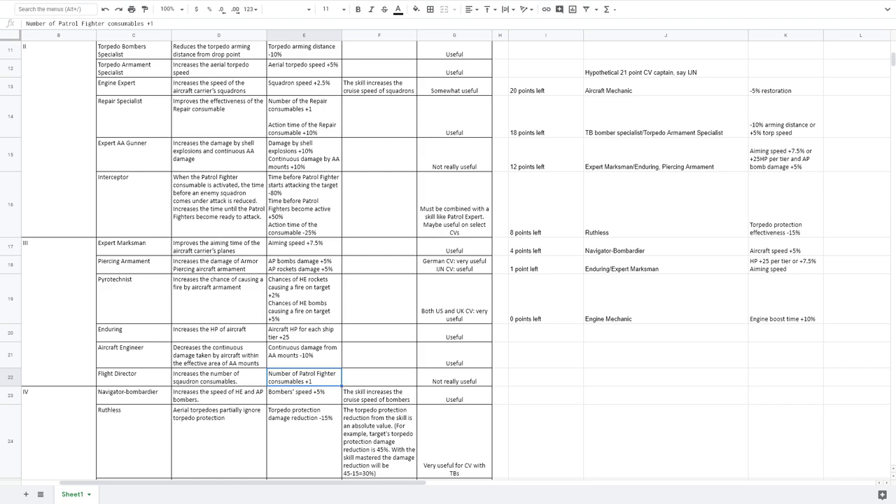
{"action": "left_click", "coordinate": [454, 378]}
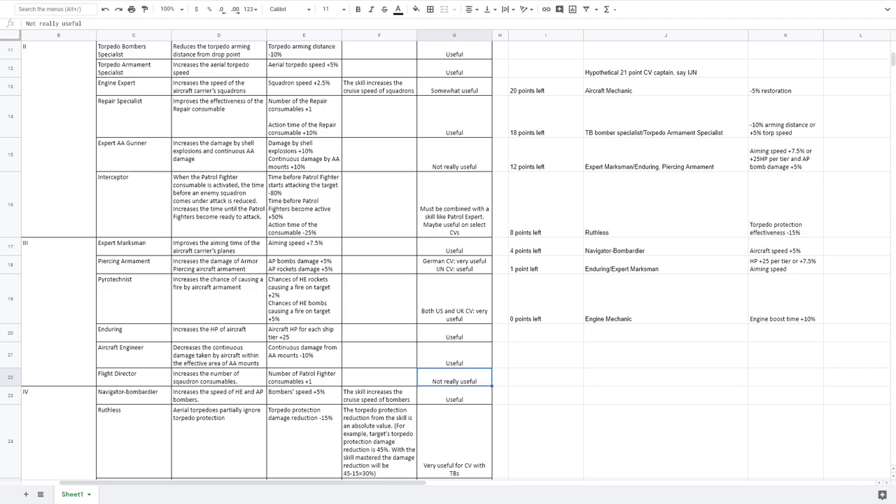
Go to the tier IV carrier skills, check the Navigator-bombardier comment, and highlight the Ruthless row before examining its usefulness comment.
{"action": "scroll", "coordinate": [454, 377], "scroll_direction": "up", "scroll_amount": 1}
{"action": "scroll", "coordinate": [448, 260], "scroll_direction": "down", "scroll_amount": 1}
{"action": "scroll", "coordinate": [448, 259], "scroll_direction": "down", "scroll_amount": 6}
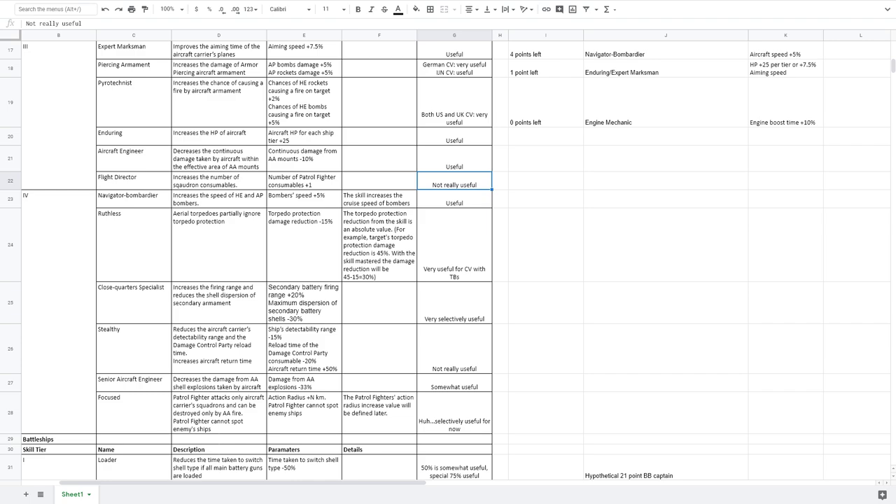
{"action": "left_click", "coordinate": [455, 200]}
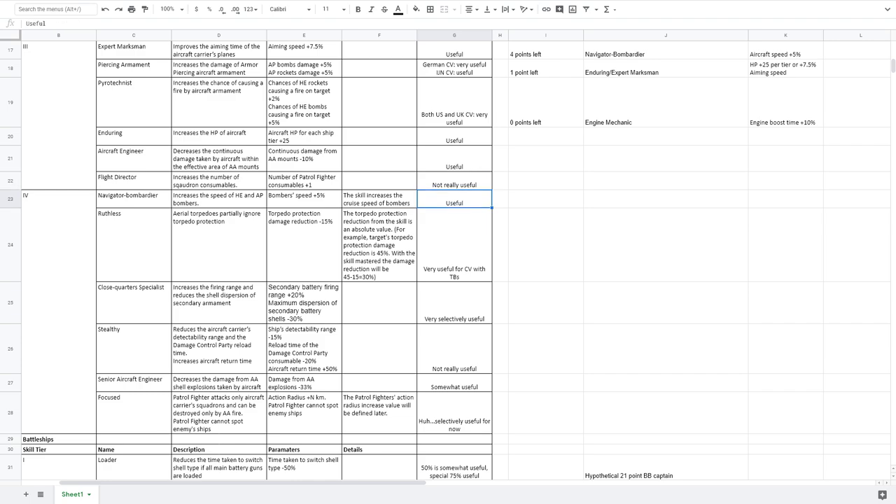
{"action": "left_click_drag", "start_coordinate": [133, 245], "coordinate": [454, 246]}
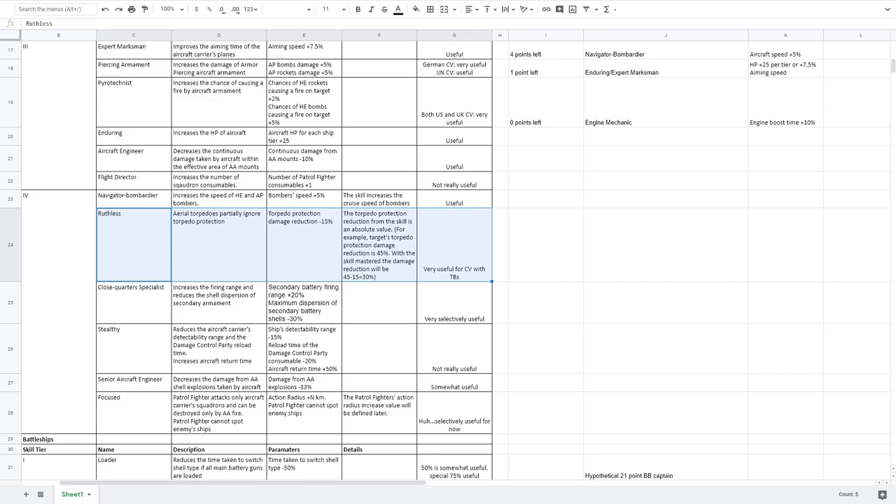
{"action": "left_click", "coordinate": [455, 245]}
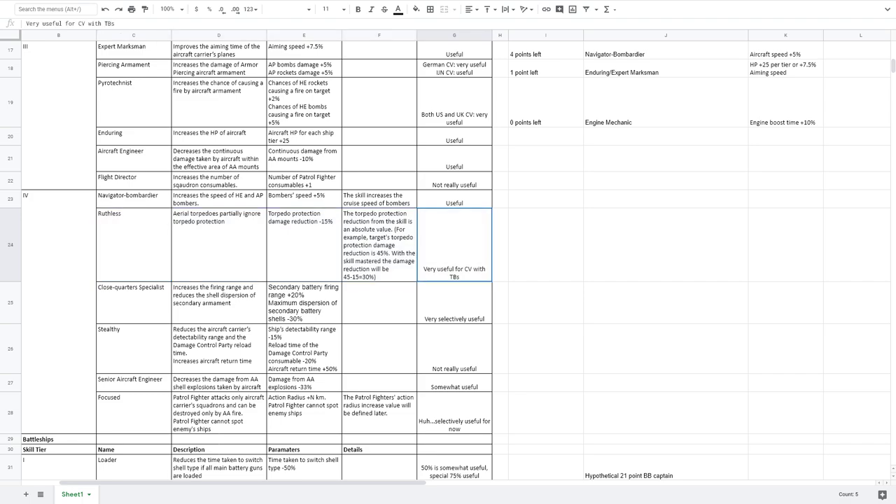
Review the Close-quarters Specialist description, parameters and usefulness comment, highlighting the whole row from its name to its comment.
{"action": "left_click_drag", "start_coordinate": [133, 303], "coordinate": [218, 303]}
{"action": "left_click", "coordinate": [219, 303]}
{"action": "left_click", "coordinate": [304, 302]}
{"action": "left_click", "coordinate": [454, 302]}
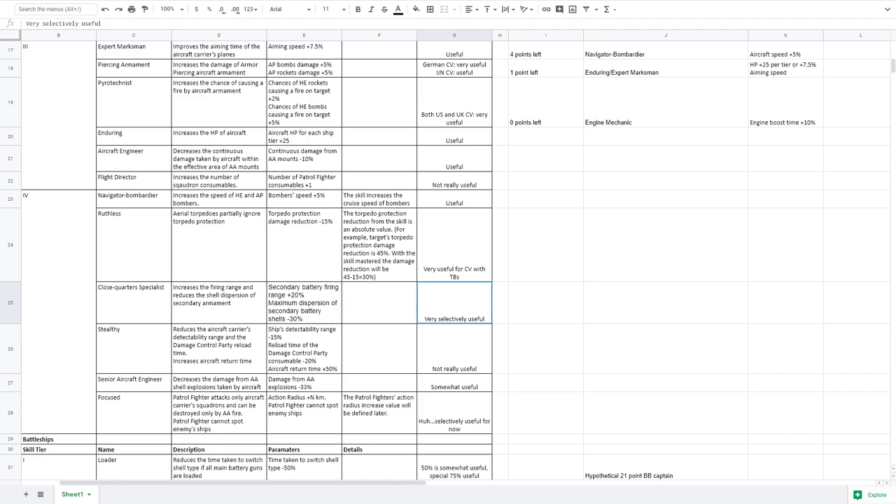
{"action": "left_click_drag", "start_coordinate": [454, 302], "coordinate": [134, 302]}
{"action": "scroll", "coordinate": [134, 303], "scroll_direction": "down", "scroll_amount": 2}
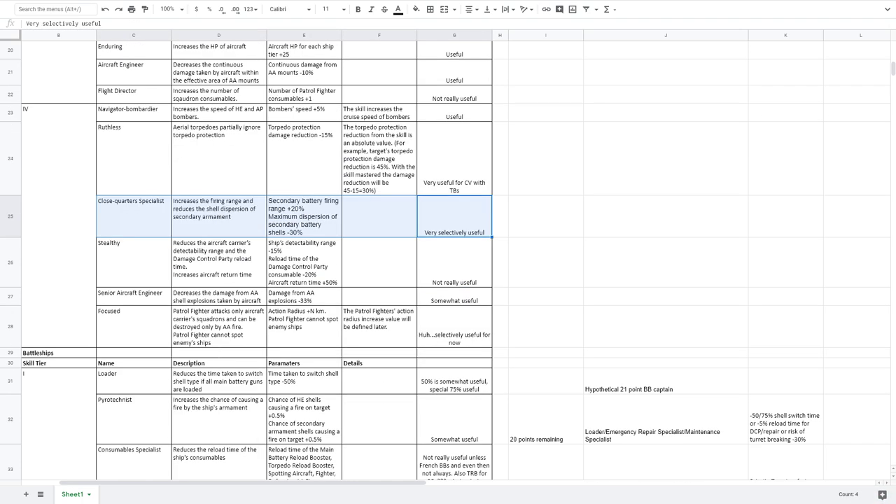
{"action": "left_click", "coordinate": [455, 216]}
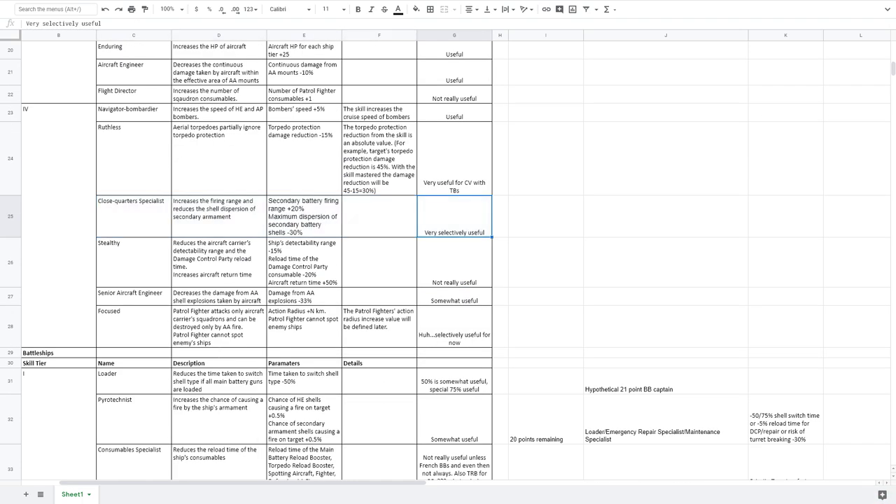
Review the Stealthy skill's name, description and usefulness comment.
{"action": "left_click", "coordinate": [454, 263]}
{"action": "left_click", "coordinate": [133, 262]}
{"action": "left_click", "coordinate": [219, 263]}
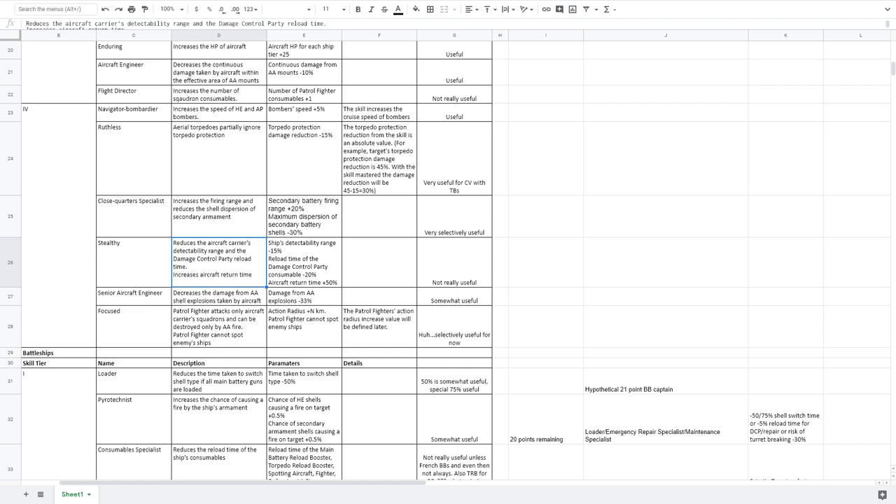
{"action": "left_click", "coordinate": [455, 263]}
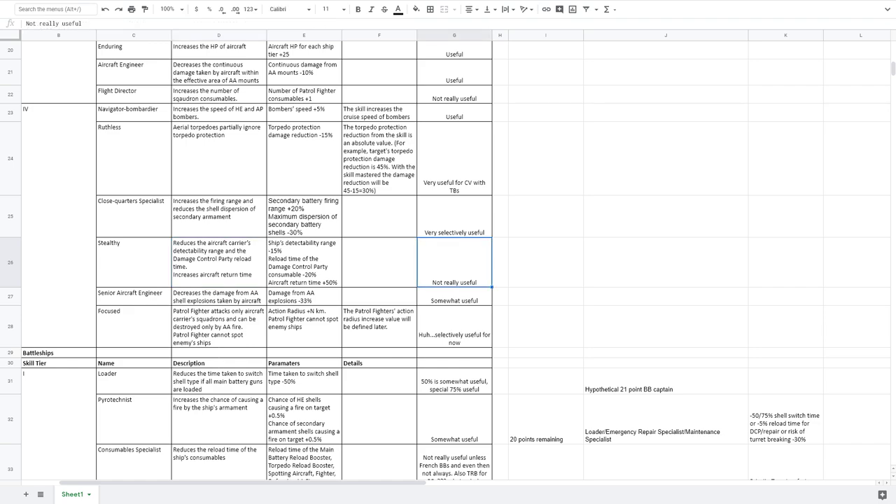
Review the Senior Aircraft Engineer skill from its name through its description and parameters to its usefulness comment.
{"action": "left_click", "coordinate": [133, 297]}
{"action": "left_click", "coordinate": [219, 297]}
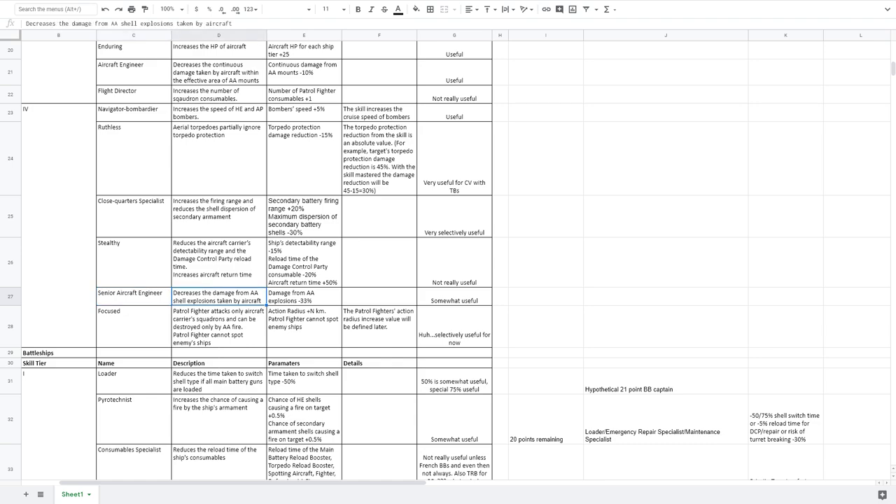
{"action": "left_click", "coordinate": [304, 297]}
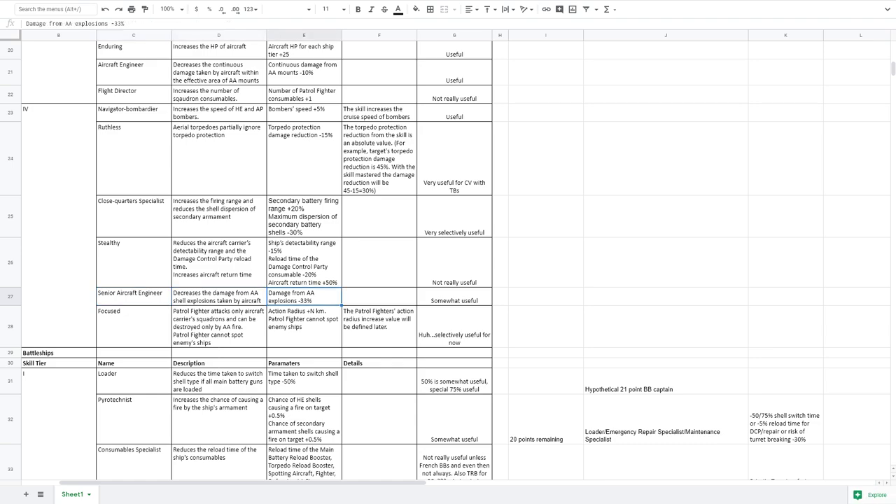
{"action": "left_click", "coordinate": [455, 297]}
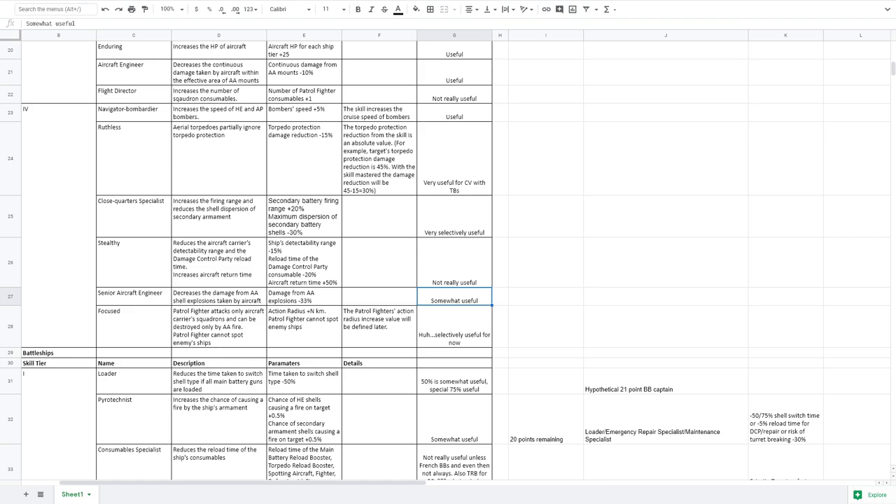
Review the Focused skill's parameters and usefulness comment, and compare it with the tier I Patrol Expert comment.
{"action": "left_click", "coordinate": [304, 327]}
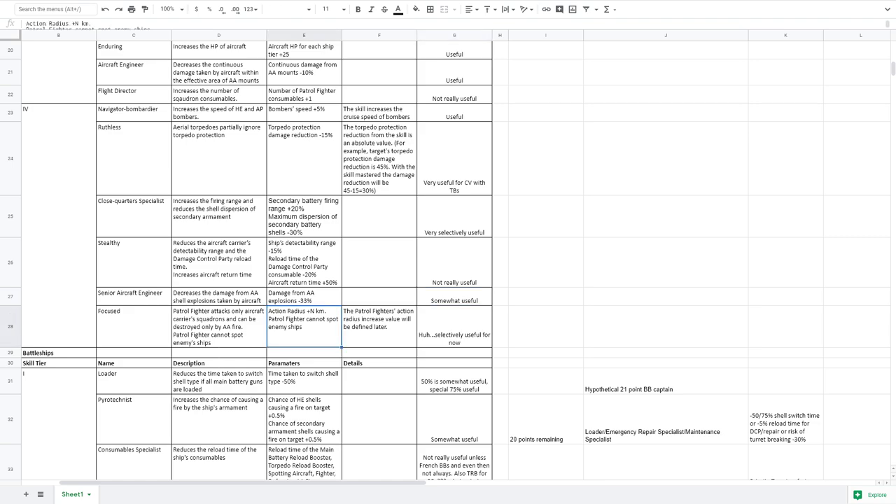
{"action": "left_click", "coordinate": [455, 327]}
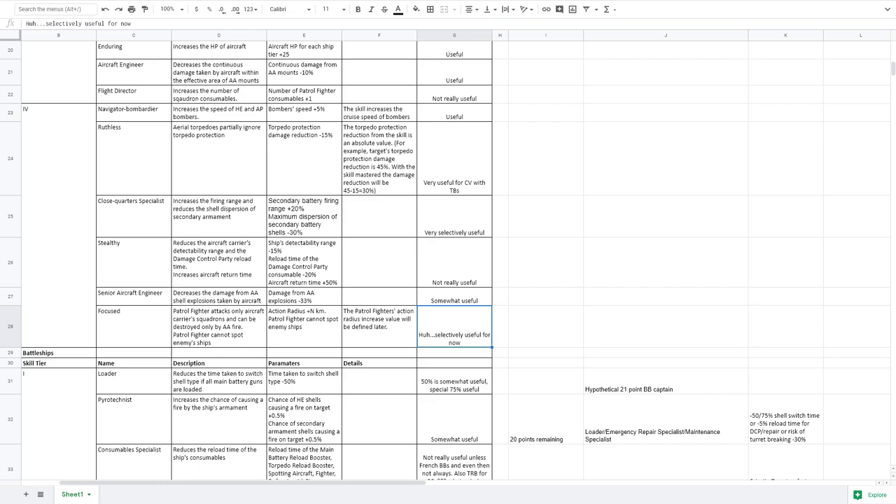
{"action": "scroll", "coordinate": [259, 259], "scroll_direction": "up", "scroll_amount": 5}
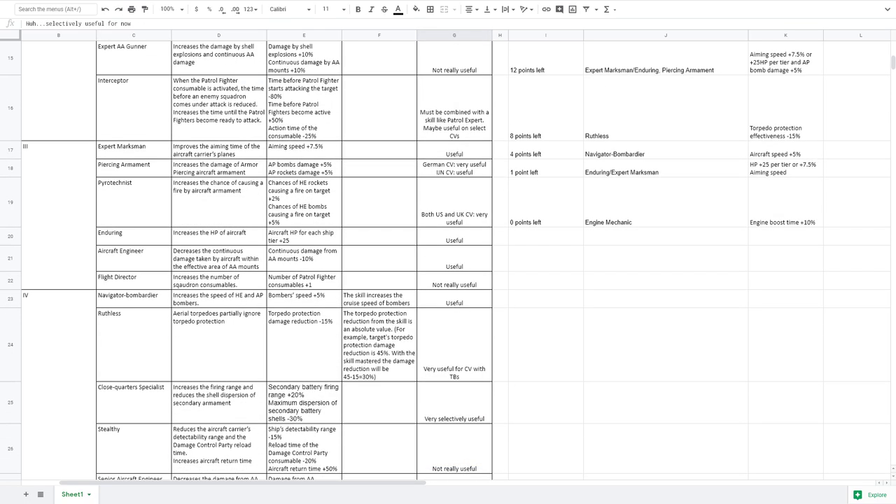
{"action": "scroll", "coordinate": [259, 259], "scroll_direction": "up", "scroll_amount": 1}
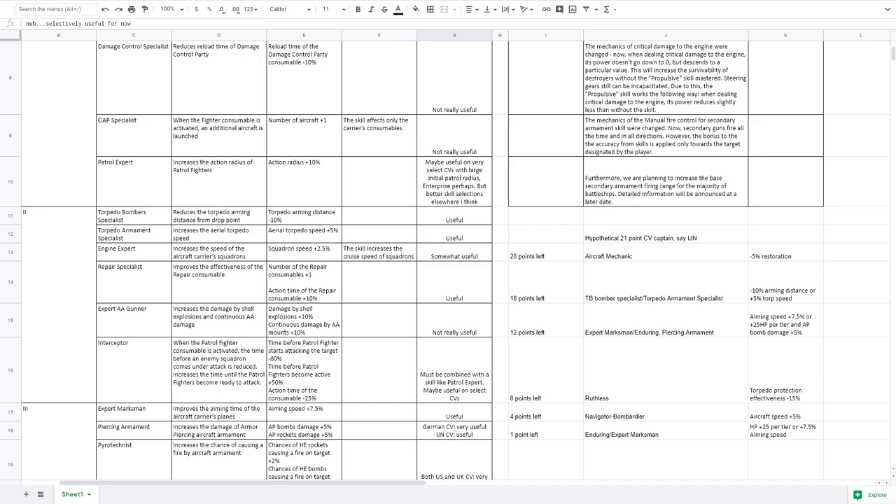
{"action": "left_click", "coordinate": [379, 182]}
{"action": "left_click", "coordinate": [455, 182]}
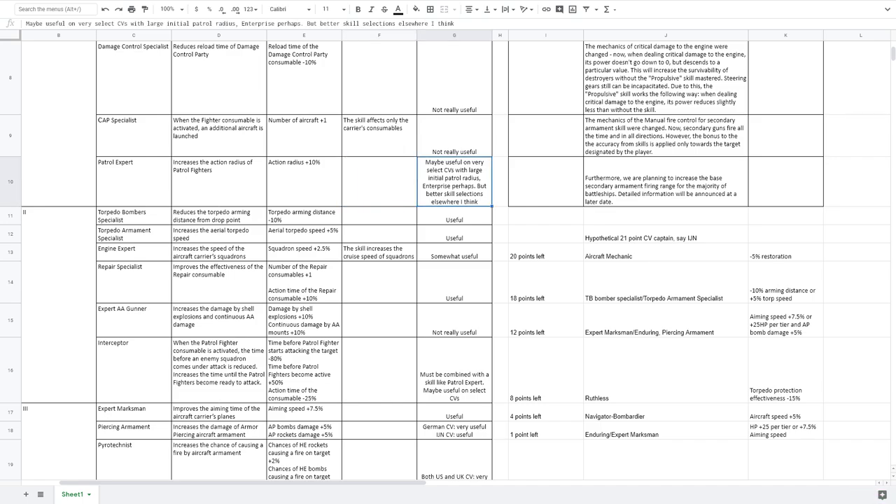
Go to the hypothetical 21 point CV captain build beside the carrier skills and highlight its skill picks.
{"action": "scroll", "coordinate": [448, 259], "scroll_direction": "down", "scroll_amount": 8}
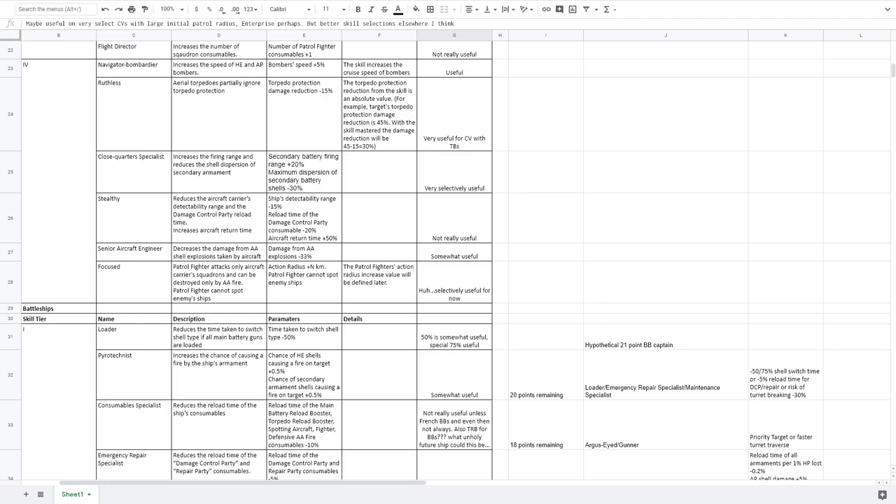
{"action": "scroll", "coordinate": [455, 261], "scroll_direction": "up", "scroll_amount": 6}
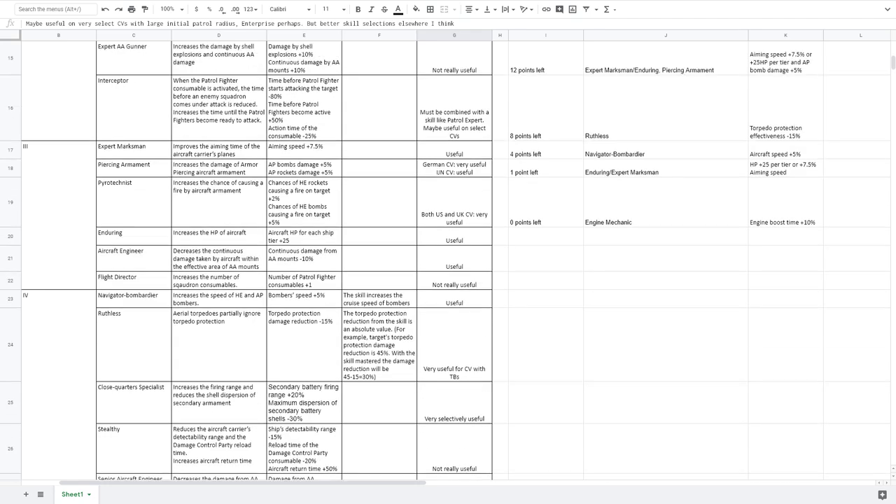
{"action": "left_click", "coordinate": [546, 161]}
{"action": "left_click_drag", "start_coordinate": [547, 161], "coordinate": [785, 399]}
{"action": "left_click", "coordinate": [786, 425]}
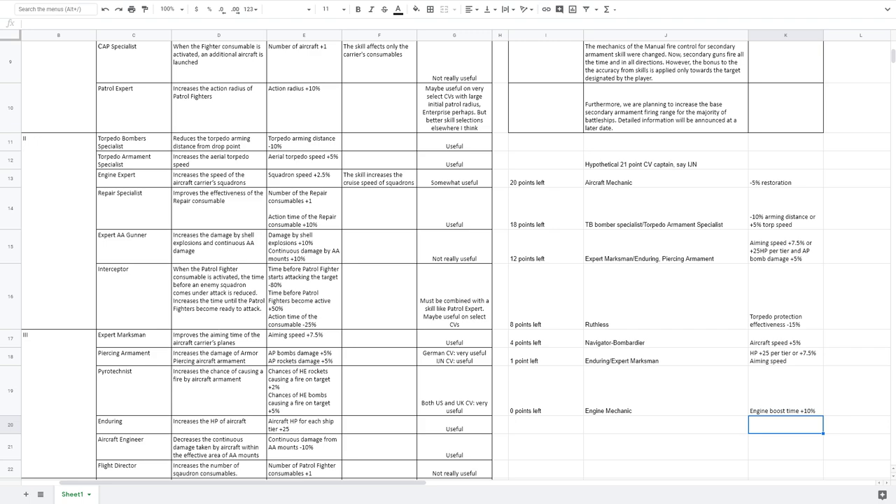
Review the CV captain build's Aircraft Mechanic and TB bomber specialist/Torpedo Armament Specialist picks, with their effects and remaining points.
{"action": "left_click_drag", "start_coordinate": [658, 179], "coordinate": [553, 179]}
{"action": "left_click", "coordinate": [658, 179]}
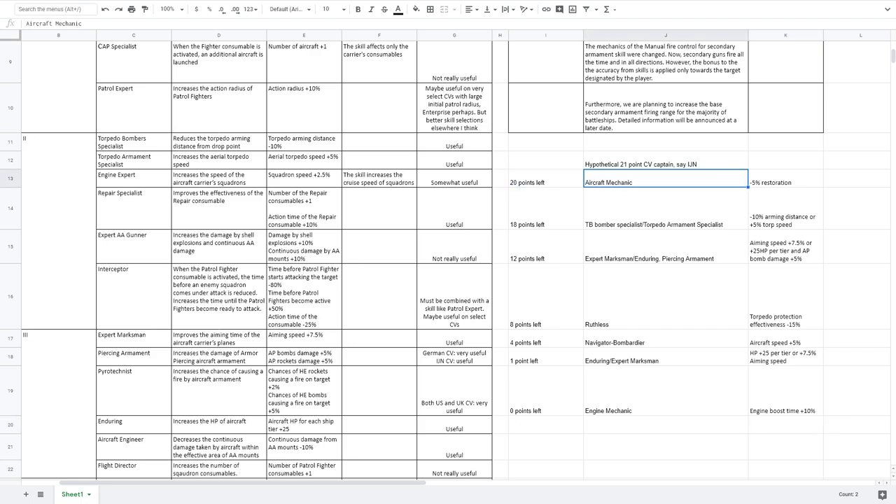
{"action": "left_click", "coordinate": [786, 179]}
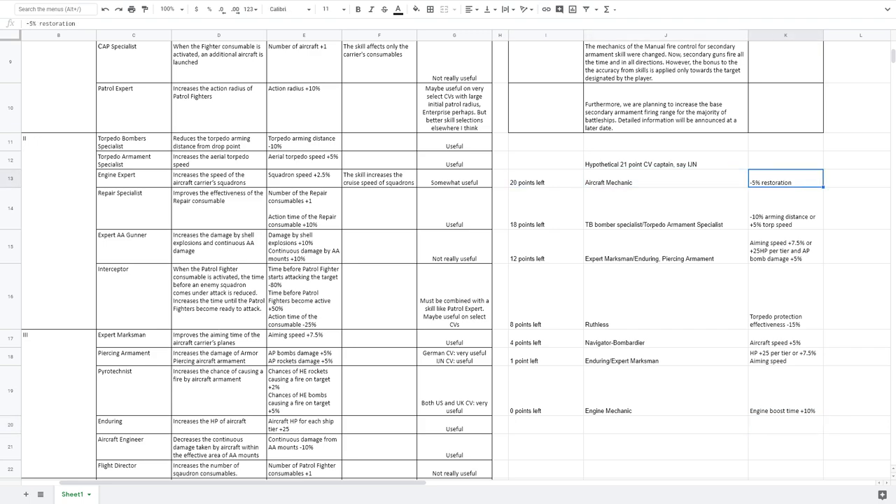
{"action": "left_click", "coordinate": [665, 209]}
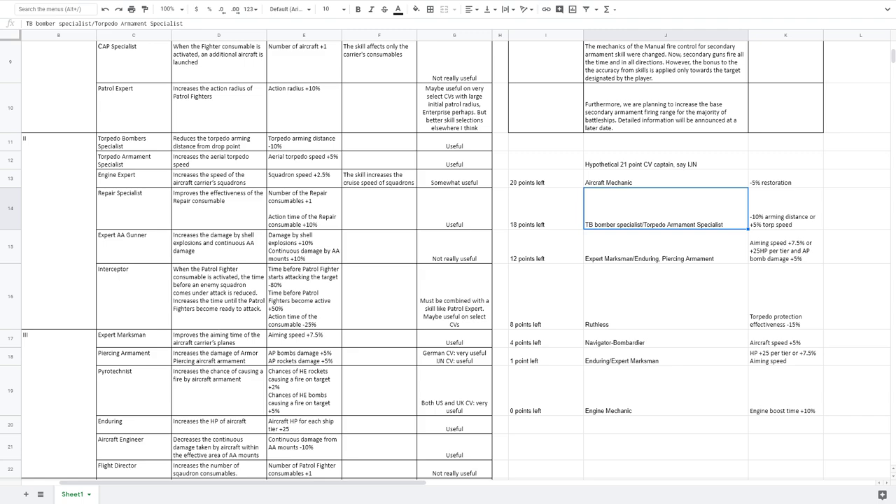
{"action": "left_click", "coordinate": [786, 209]}
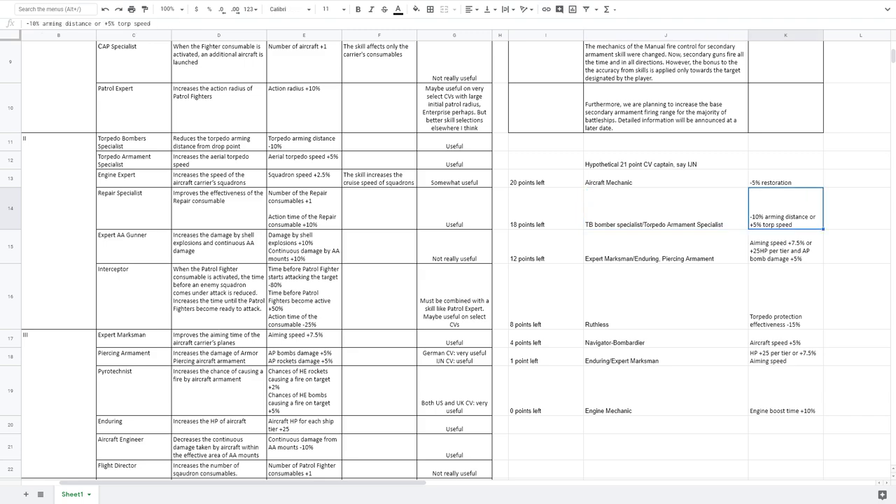
{"action": "left_click", "coordinate": [547, 208]}
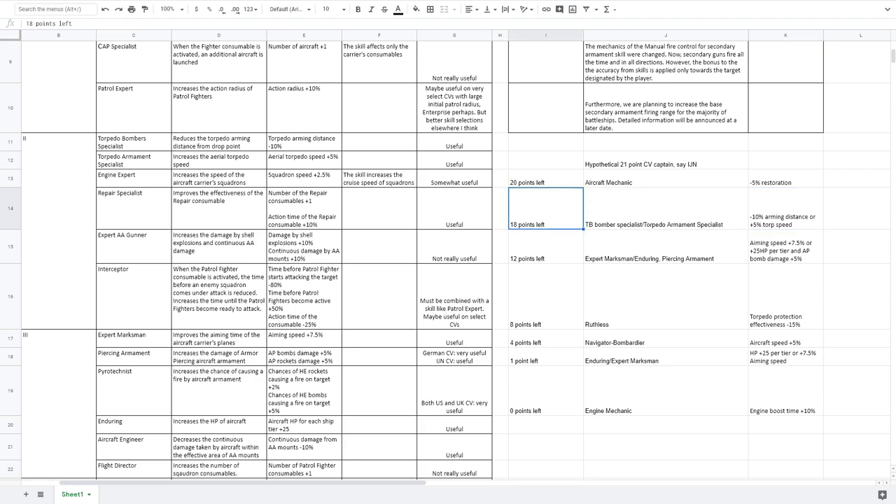
Review the CV build's Expert Marksman/Enduring, Piercing Armament and Ruthless picks, checking their effects and remaining points.
{"action": "left_click", "coordinate": [665, 247]}
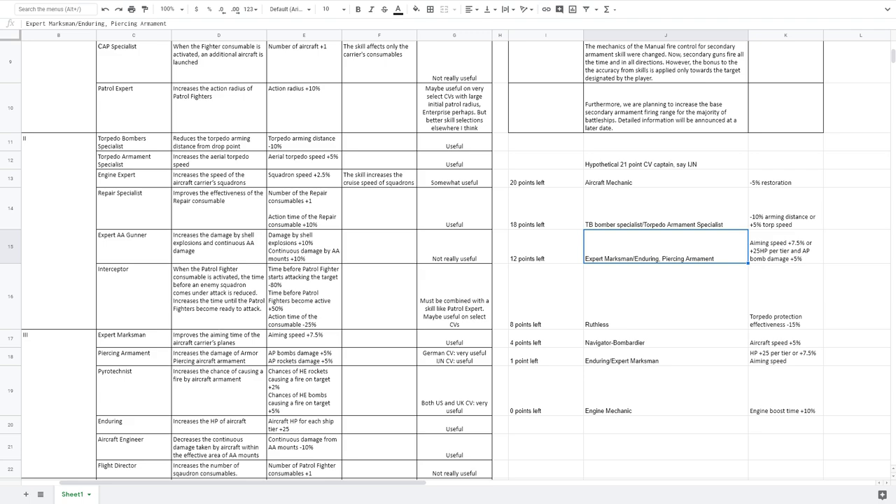
{"action": "left_click", "coordinate": [786, 248]}
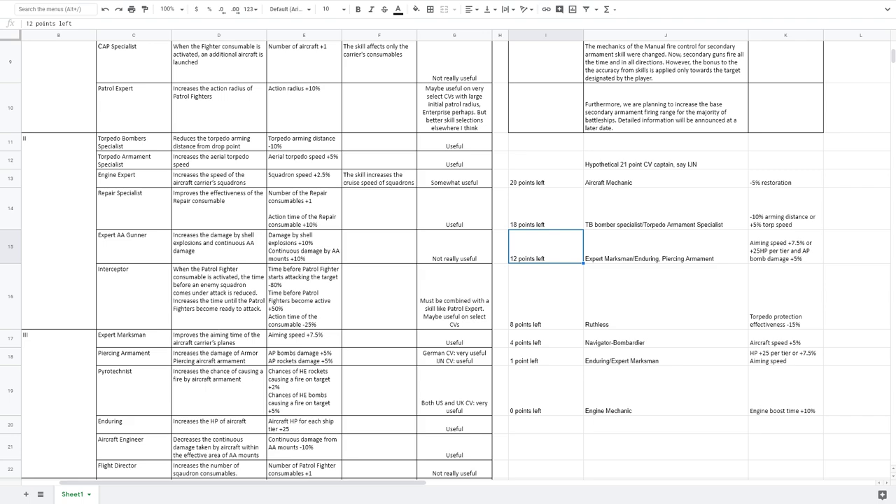
{"action": "left_click", "coordinate": [546, 301]}
{"action": "left_click", "coordinate": [665, 302]}
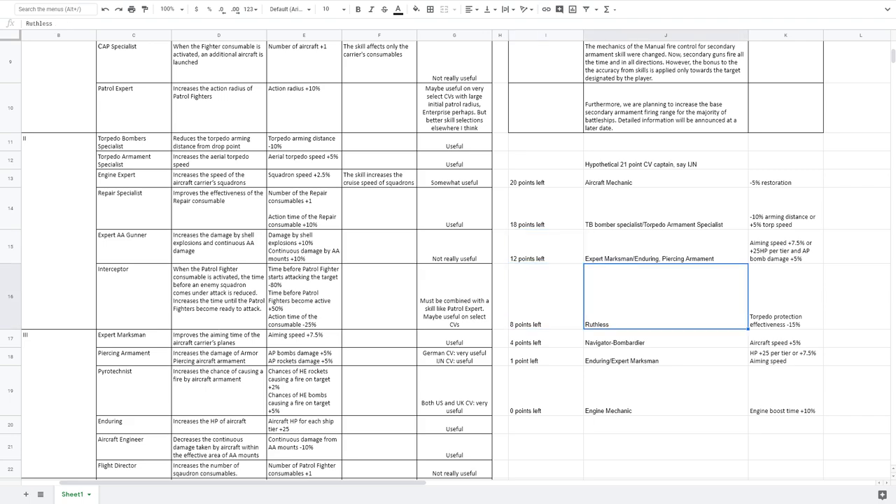
{"action": "scroll", "coordinate": [665, 301], "scroll_direction": "down", "scroll_amount": 1}
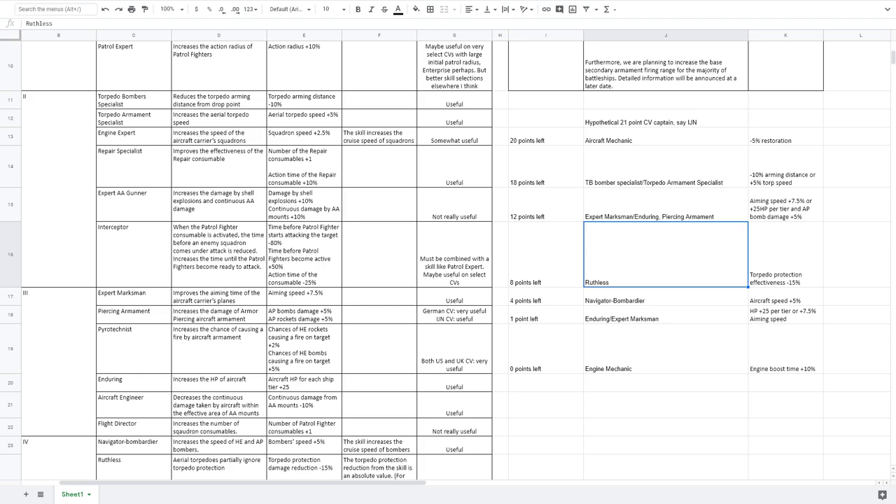
{"action": "left_click", "coordinate": [786, 255]}
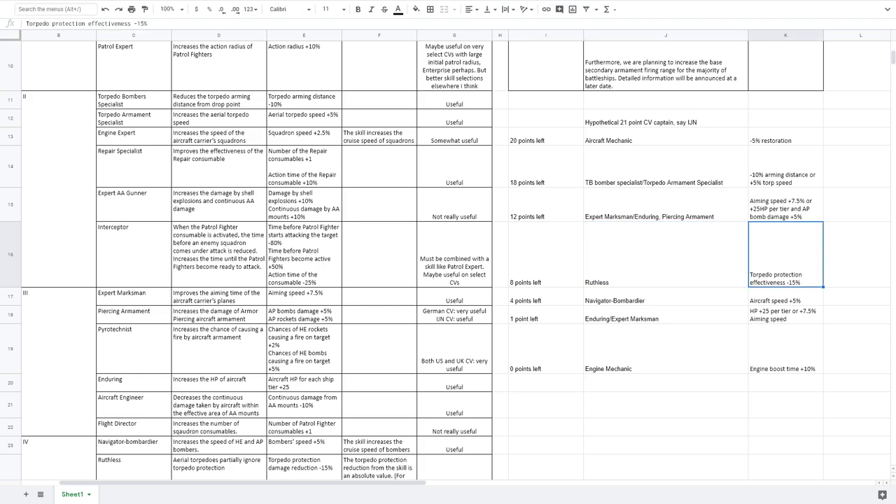
{"action": "left_click", "coordinate": [547, 254]}
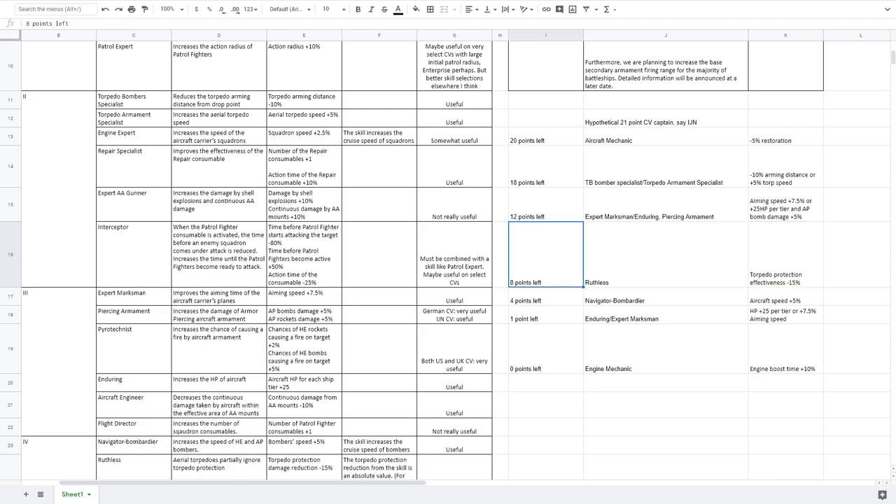
Review the CV build's Navigator-Bombardier pick, from its remaining points to its aircraft speed effect.
{"action": "left_click", "coordinate": [546, 297]}
{"action": "left_click", "coordinate": [666, 297]}
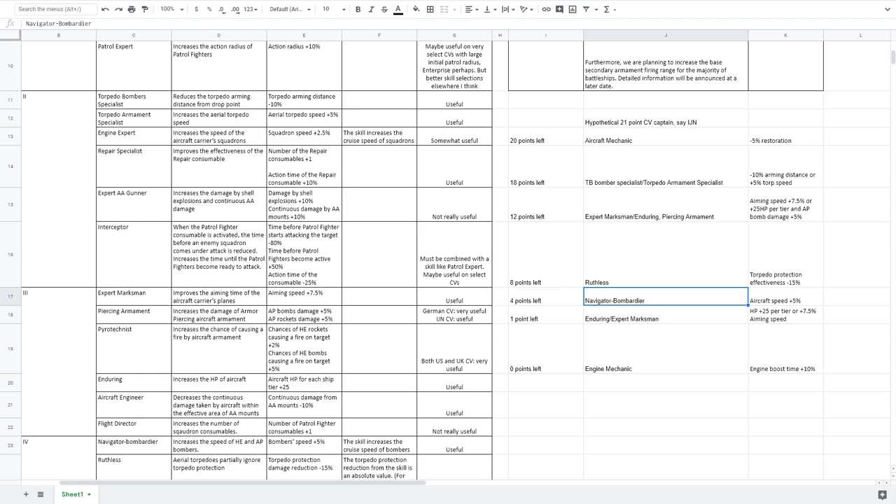
{"action": "left_click", "coordinate": [785, 297]}
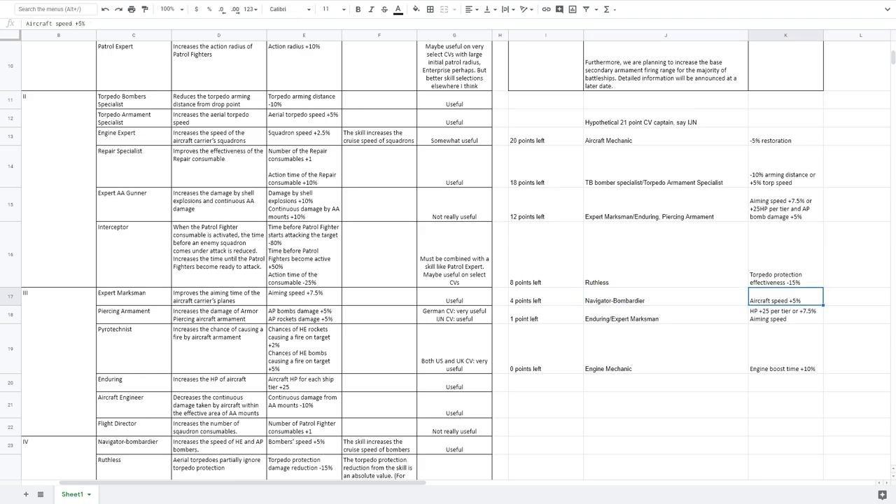
Review the CV build's last picks, Enduring/Expert Marksman with its remaining points and Engine Mechanic with its effect.
{"action": "left_click", "coordinate": [547, 315]}
{"action": "left_click", "coordinate": [665, 315]}
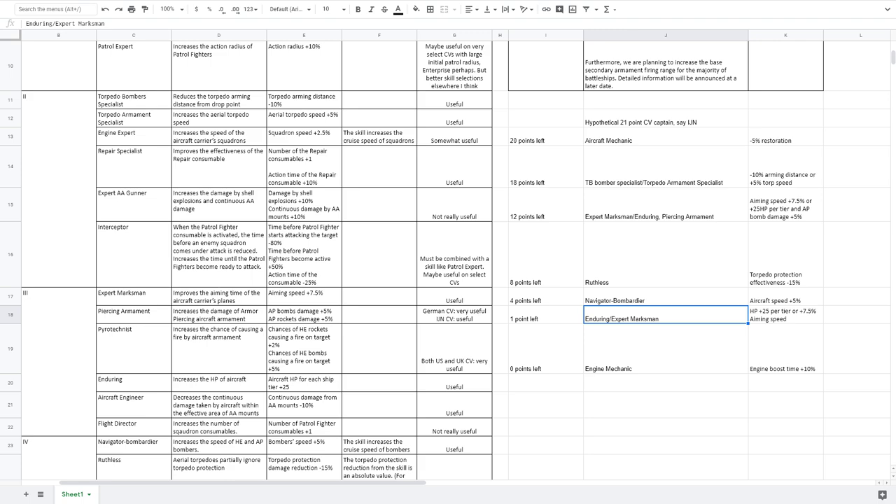
{"action": "left_click", "coordinate": [547, 315]}
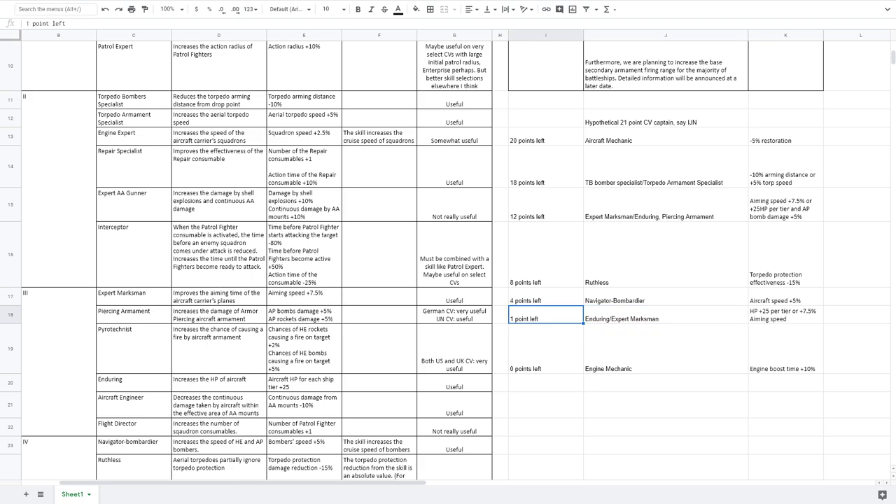
{"action": "left_click", "coordinate": [665, 348]}
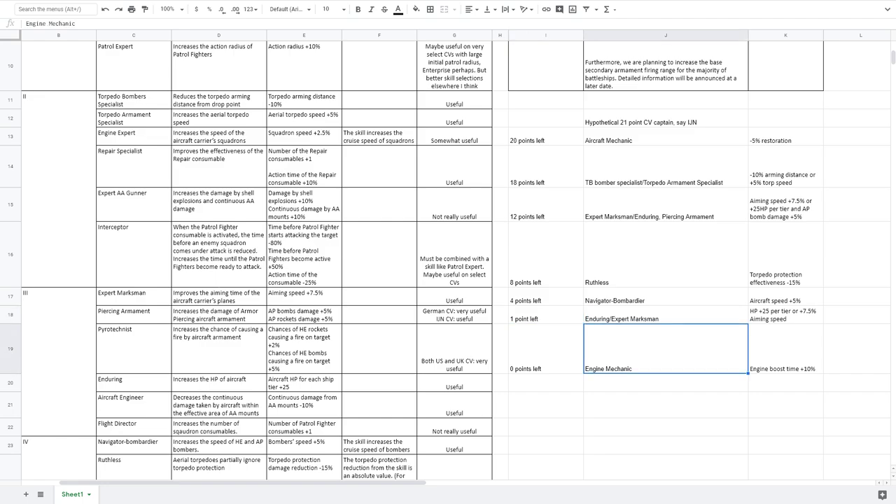
{"action": "left_click", "coordinate": [785, 349]}
Go to the Battleships tier I skills, highlight the Loader row from name to comment, and check its usefulness comment.
{"action": "scroll", "coordinate": [448, 259], "scroll_direction": "down", "scroll_amount": 10}
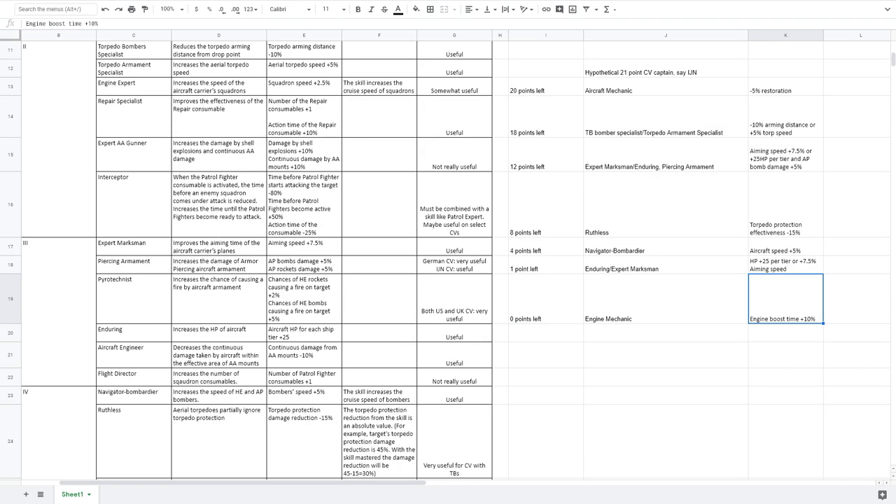
{"action": "scroll", "coordinate": [448, 259], "scroll_direction": "up", "scroll_amount": 5}
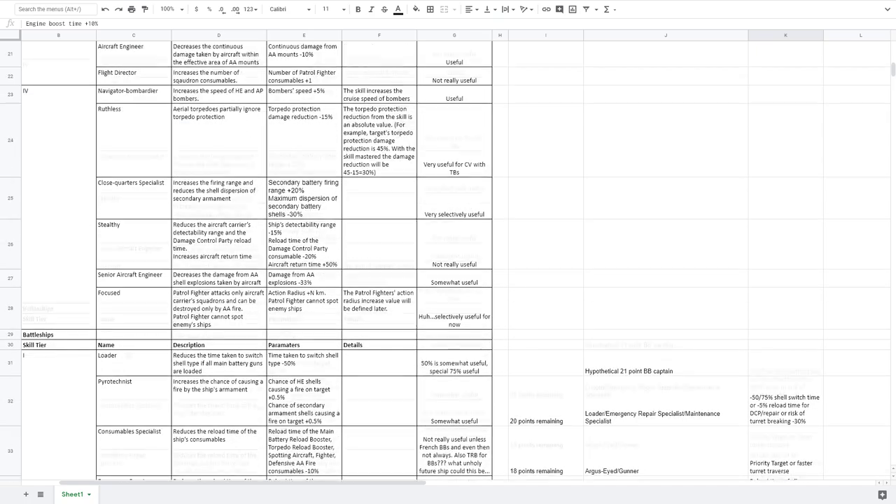
{"action": "scroll", "coordinate": [449, 260], "scroll_direction": "down", "scroll_amount": 3}
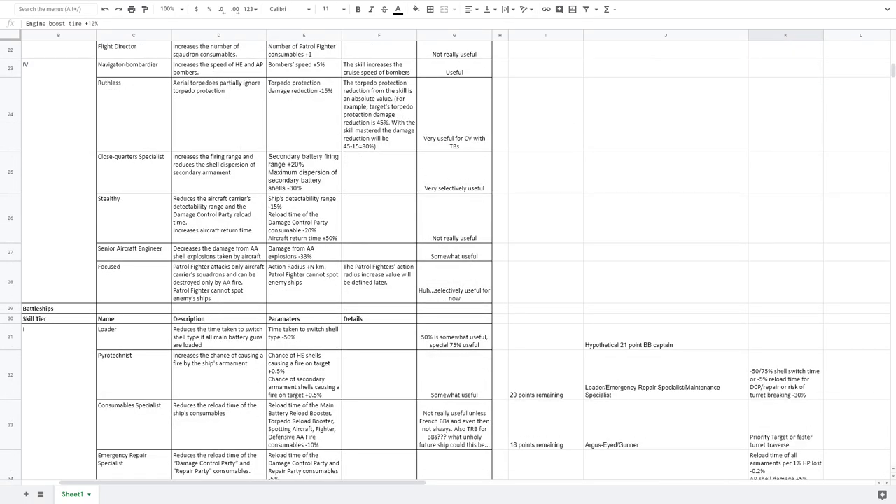
{"action": "scroll", "coordinate": [448, 259], "scroll_direction": "down", "scroll_amount": 5}
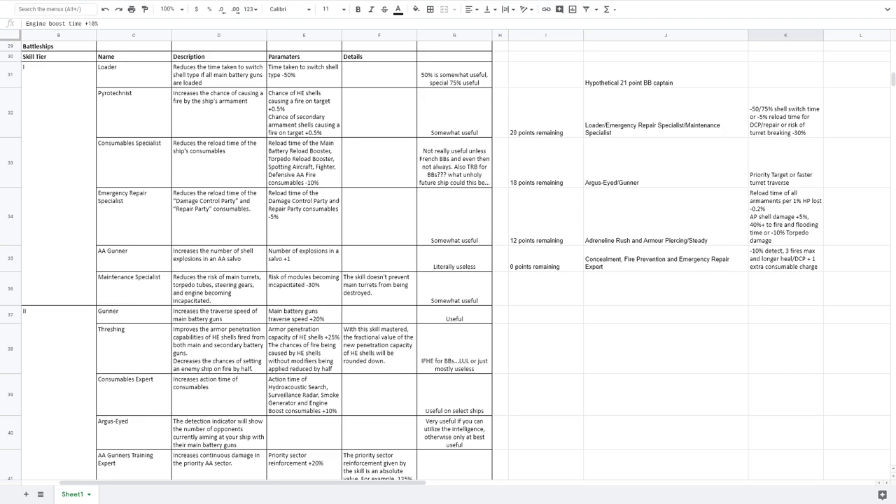
{"action": "scroll", "coordinate": [448, 259], "scroll_direction": "up", "scroll_amount": 3}
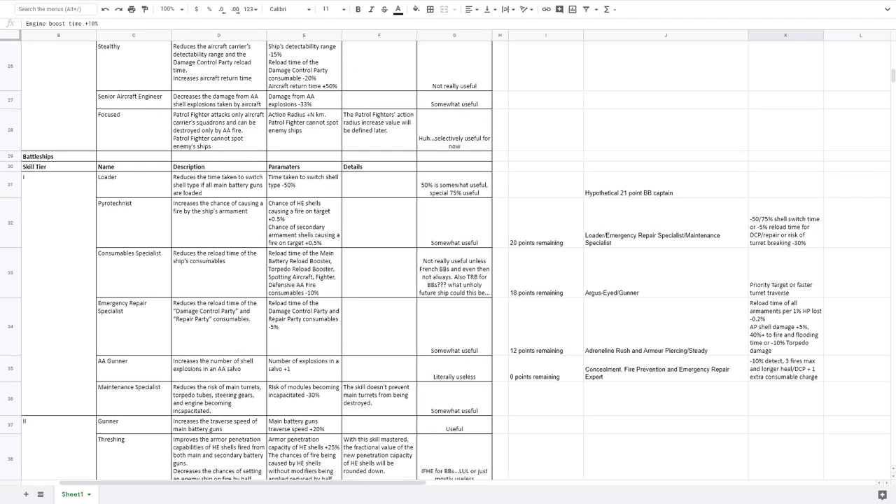
{"action": "left_click_drag", "start_coordinate": [134, 185], "coordinate": [452, 185]}
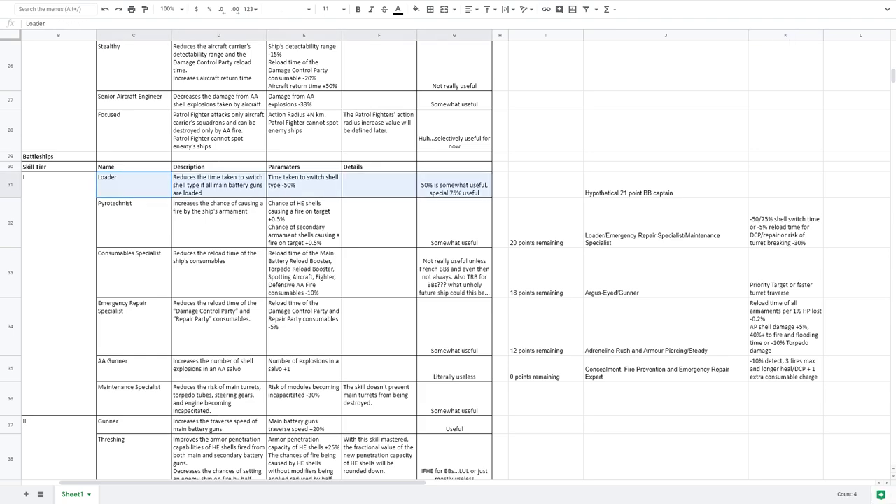
{"action": "left_click", "coordinate": [454, 185]}
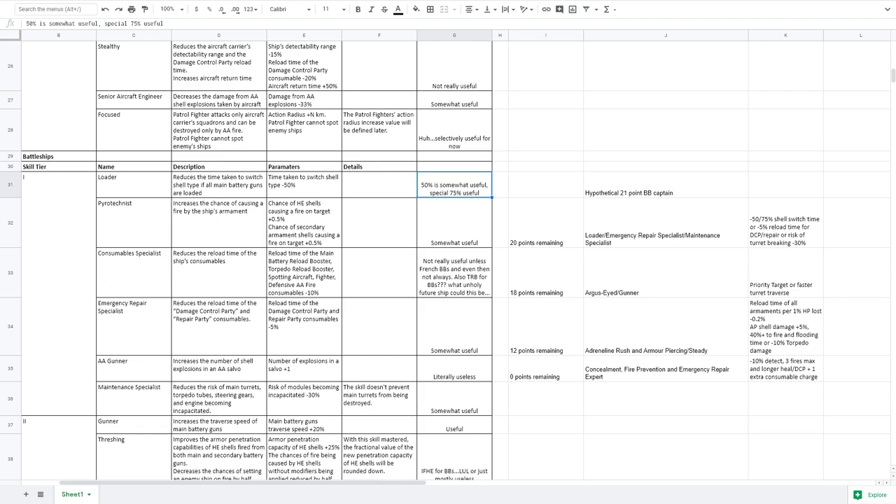
Check the Pyrotechnist parameters, and review the Consumables Specialist skill's name, usefulness comment and reload parameters.
{"action": "left_click", "coordinate": [304, 223]}
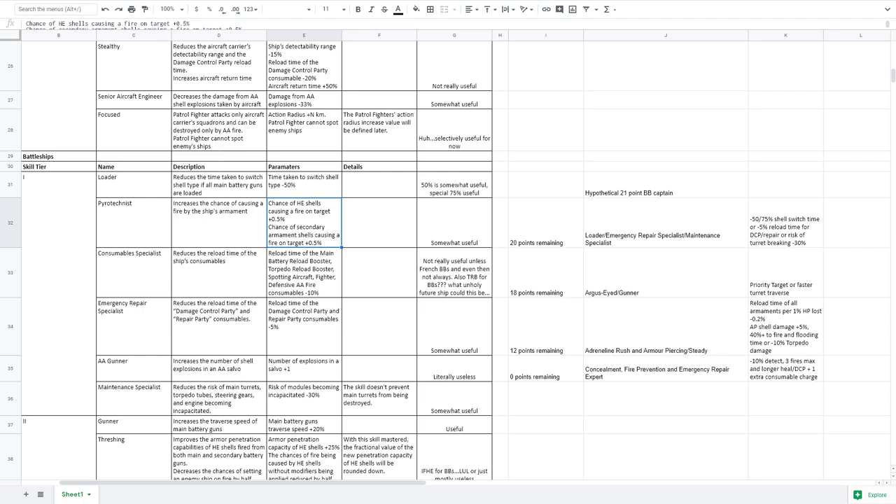
{"action": "left_click", "coordinate": [134, 273]}
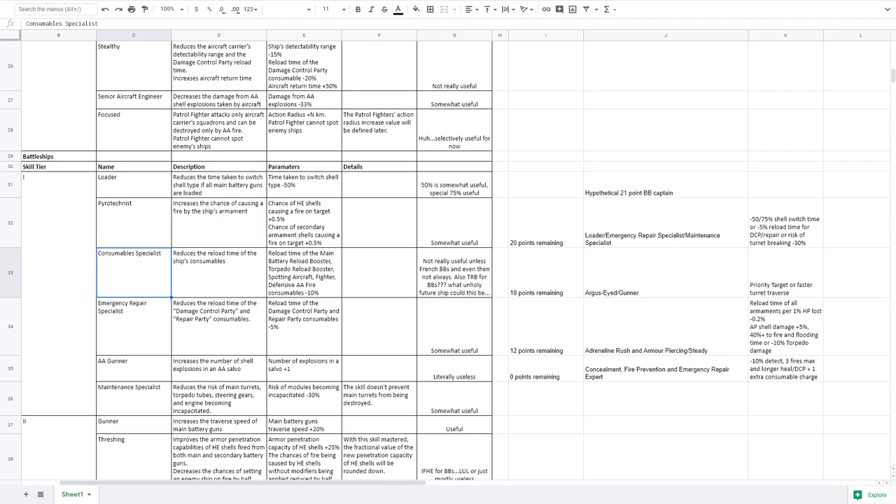
{"action": "left_click", "coordinate": [454, 273]}
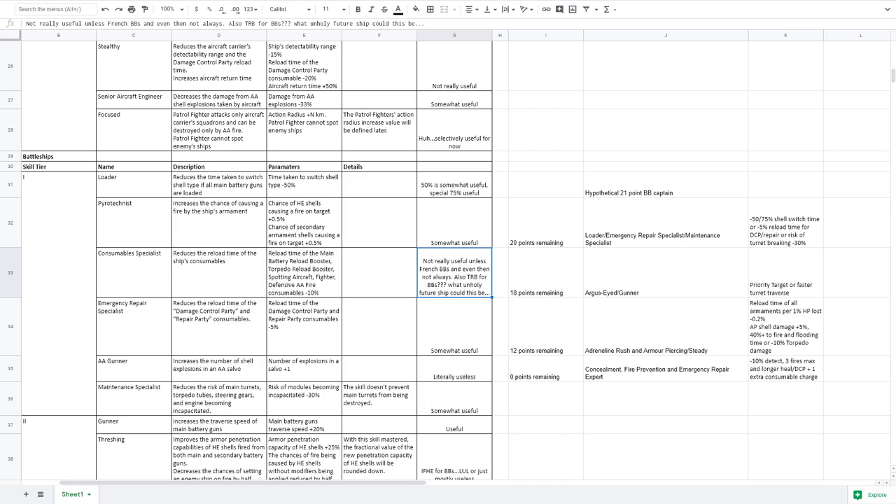
{"action": "scroll", "coordinate": [304, 162], "scroll_direction": "down", "scroll_amount": 2}
{"action": "left_click", "coordinate": [304, 163]}
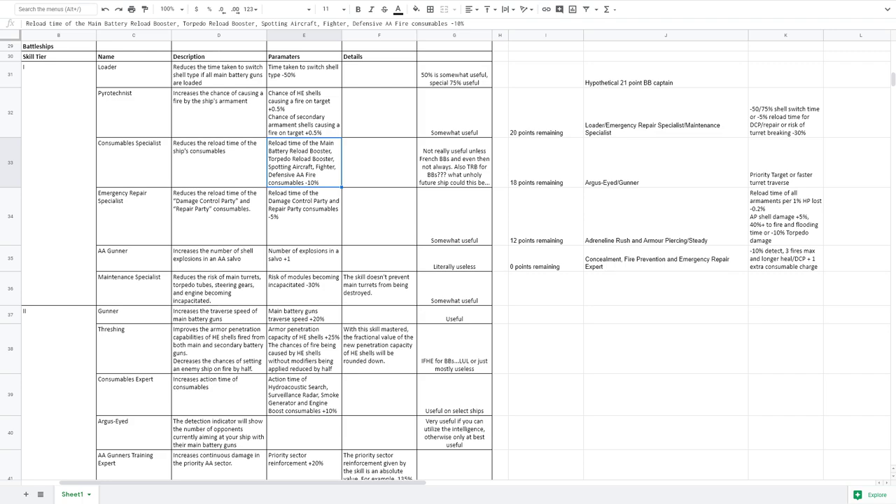
Check the Emergency Repair Specialist skill's parameters and its usefulness comment.
{"action": "scroll", "coordinate": [448, 263], "scroll_direction": "down", "scroll_amount": 1}
{"action": "scroll", "coordinate": [448, 263], "scroll_direction": "up", "scroll_amount": 1}
{"action": "left_click", "coordinate": [304, 216]}
{"action": "left_click", "coordinate": [455, 216]}
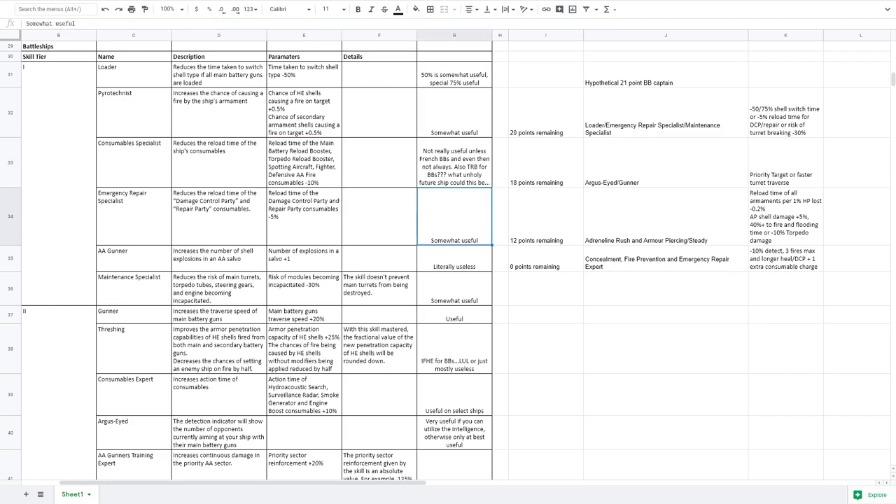
Review the tier I AA Gunner skill's description, parameters and comment, and highlight its row from name to comment.
{"action": "left_click", "coordinate": [219, 258]}
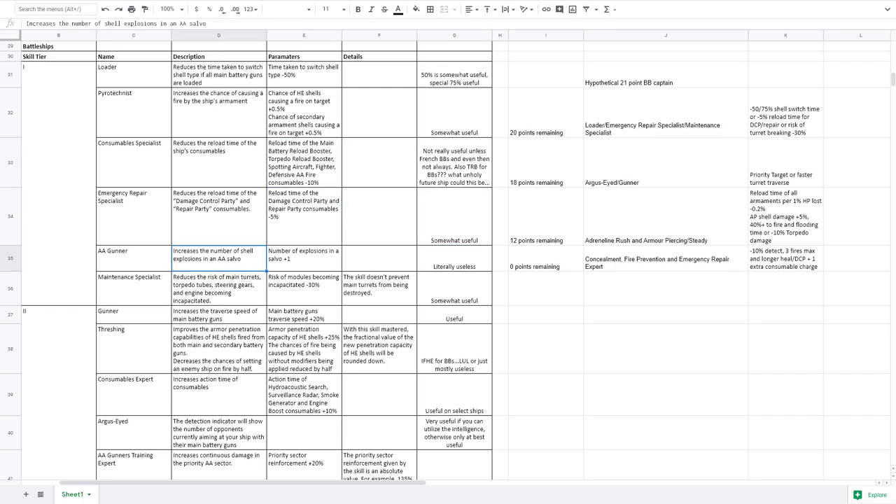
{"action": "left_click", "coordinate": [304, 258]}
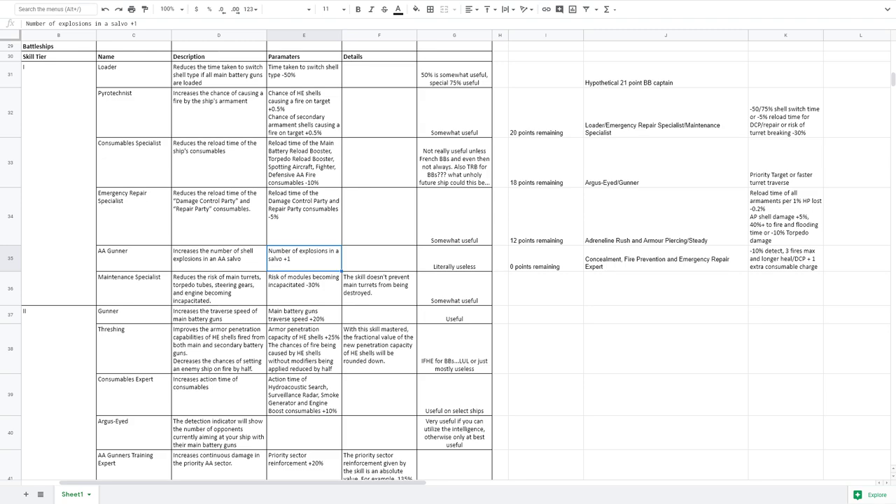
{"action": "left_click", "coordinate": [454, 259]}
{"action": "left_click_drag", "start_coordinate": [133, 259], "coordinate": [455, 258]}
{"action": "left_click", "coordinate": [133, 289]}
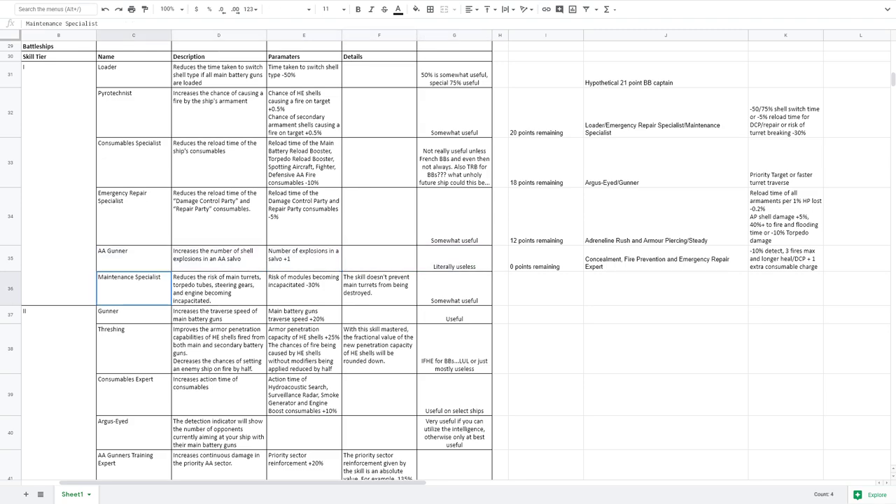
{"action": "left_click_drag", "start_coordinate": [133, 257], "coordinate": [455, 258]}
Review the Maintenance Specialist skill's parameters and comment, and highlight its row from name to comment.
{"action": "left_click", "coordinate": [133, 289]}
{"action": "left_click", "coordinate": [304, 289]}
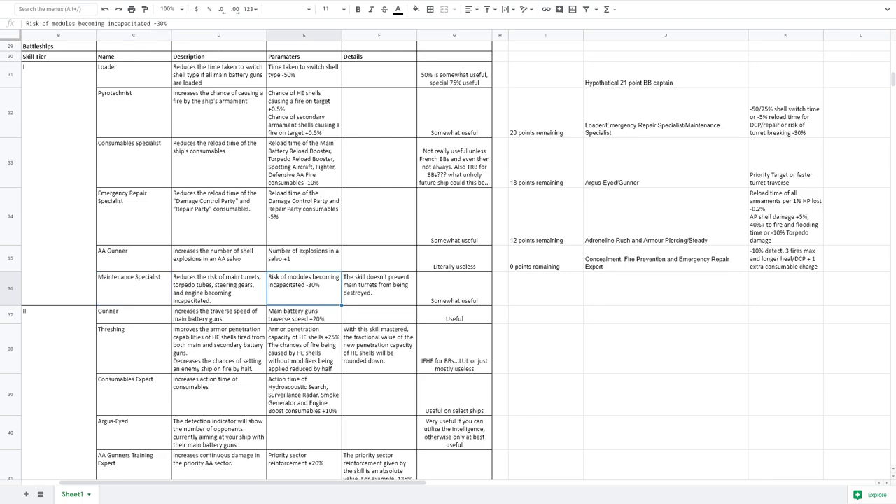
{"action": "left_click", "coordinate": [455, 289]}
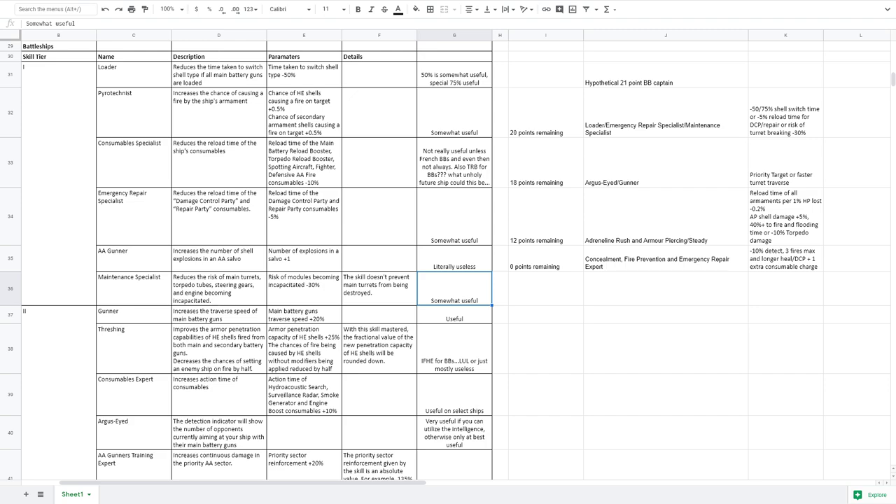
{"action": "left_click_drag", "start_coordinate": [133, 288], "coordinate": [455, 289]}
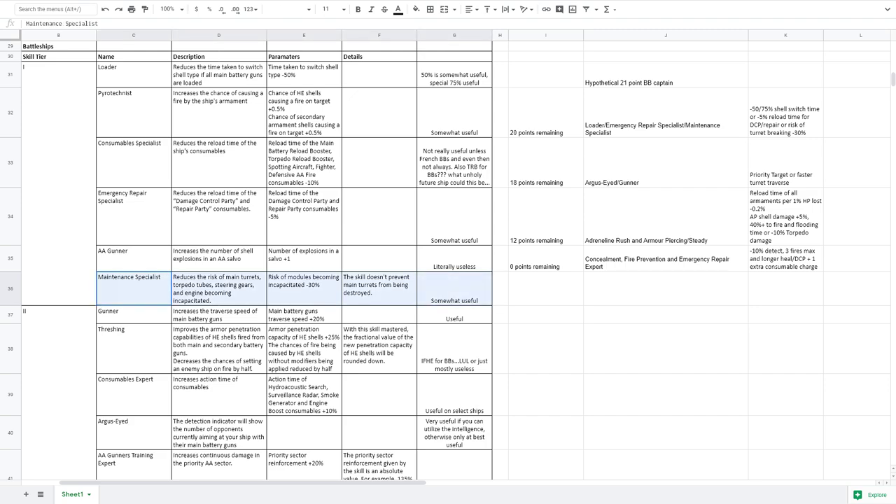
Look back over the Battleships tier I skills, highlighting the Emergency Repair Specialist and Loader rows and rechecking the Loader comment and Consumables Specialist description.
{"action": "left_click_drag", "start_coordinate": [455, 217], "coordinate": [134, 217]}
{"action": "left_click_drag", "start_coordinate": [134, 75], "coordinate": [455, 75]}
{"action": "left_click", "coordinate": [454, 75]}
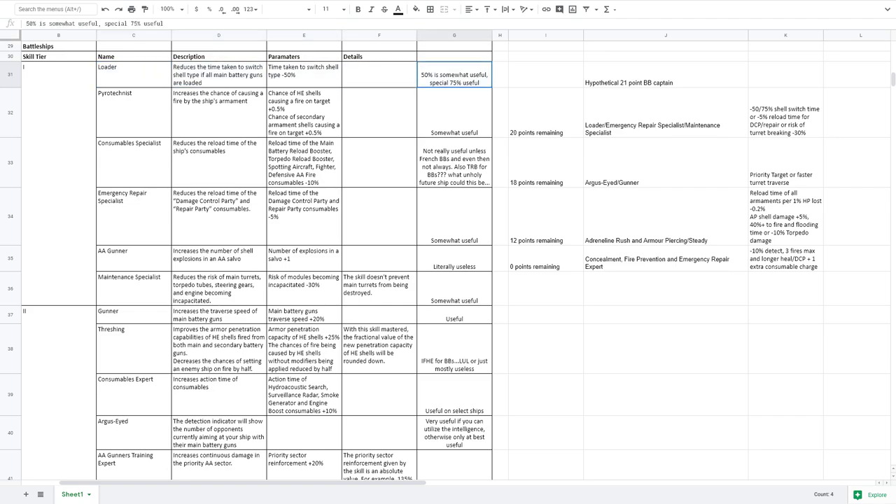
{"action": "scroll", "coordinate": [448, 266], "scroll_direction": "down", "scroll_amount": 2}
{"action": "scroll", "coordinate": [455, 154], "scroll_direction": "up", "scroll_amount": 2}
{"action": "left_click_drag", "start_coordinate": [455, 155], "coordinate": [134, 154]}
{"action": "left_click", "coordinate": [219, 204]}
{"action": "scroll", "coordinate": [219, 267], "scroll_direction": "down", "scroll_amount": 4}
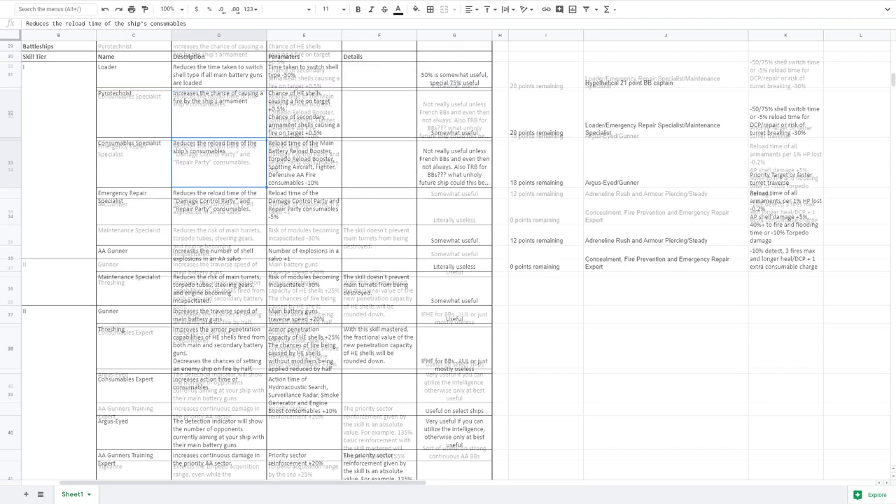
{"action": "scroll", "coordinate": [448, 267], "scroll_direction": "up", "scroll_amount": 5}
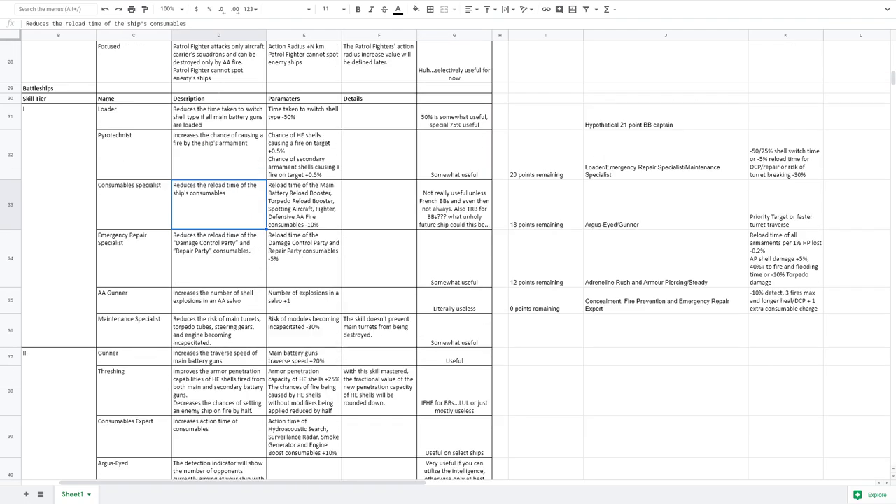
Go to the Battleships tier II skills and highlight the Gunner and Threshing rows, checking Gunner's usefulness comment.
{"action": "scroll", "coordinate": [448, 266], "scroll_direction": "down", "scroll_amount": 4}
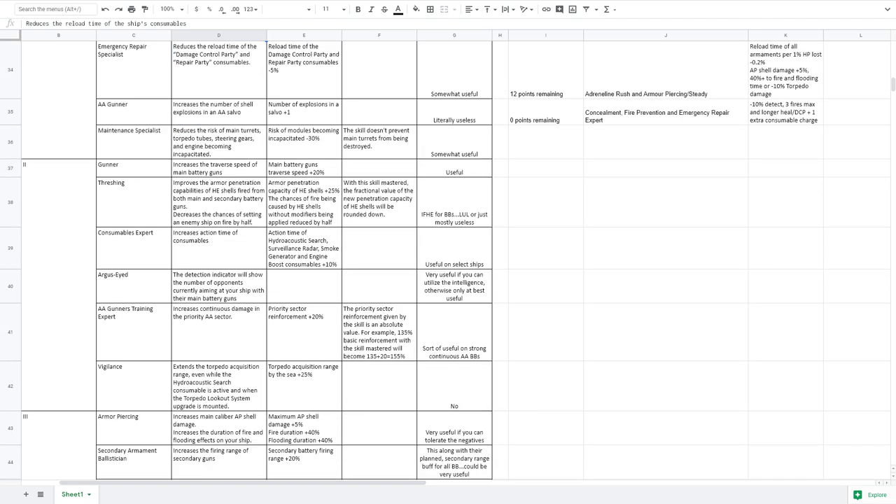
{"action": "left_click_drag", "start_coordinate": [134, 168], "coordinate": [455, 169]}
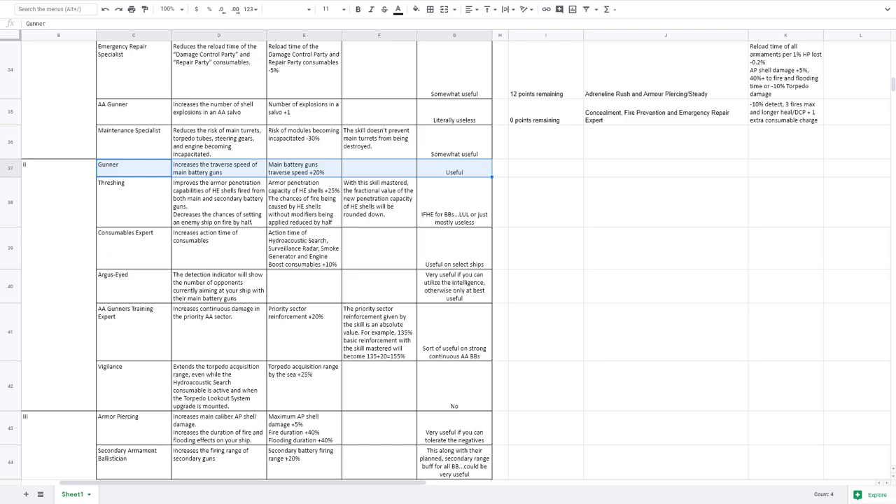
{"action": "left_click", "coordinate": [455, 169]}
{"action": "left_click_drag", "start_coordinate": [133, 201], "coordinate": [455, 201]}
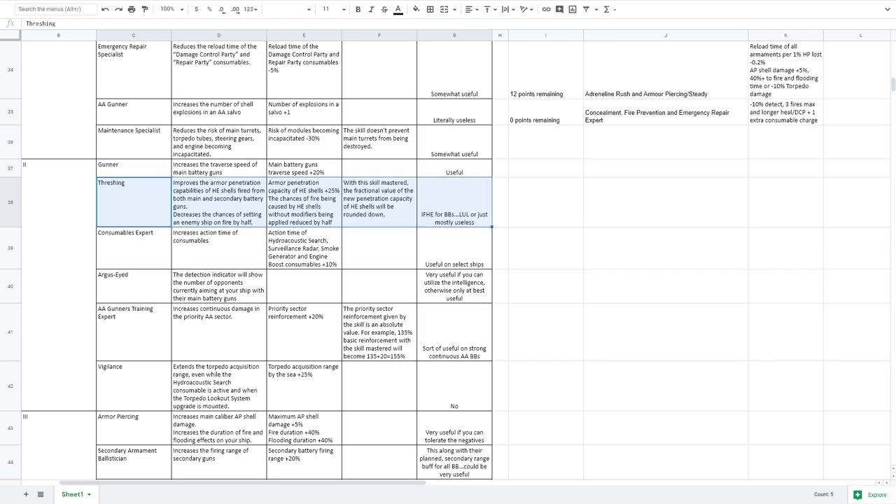
Review the Consumables Expert skill's name and its consumable action time parameters.
{"action": "mouse_move", "coordinate": [133, 248]}
{"action": "left_mouse_down"}
{"action": "mouse_move", "coordinate": [455, 248]}
{"action": "mouse_move", "coordinate": [133, 248]}
{"action": "left_mouse_up"}
{"action": "left_click", "coordinate": [133, 248]}
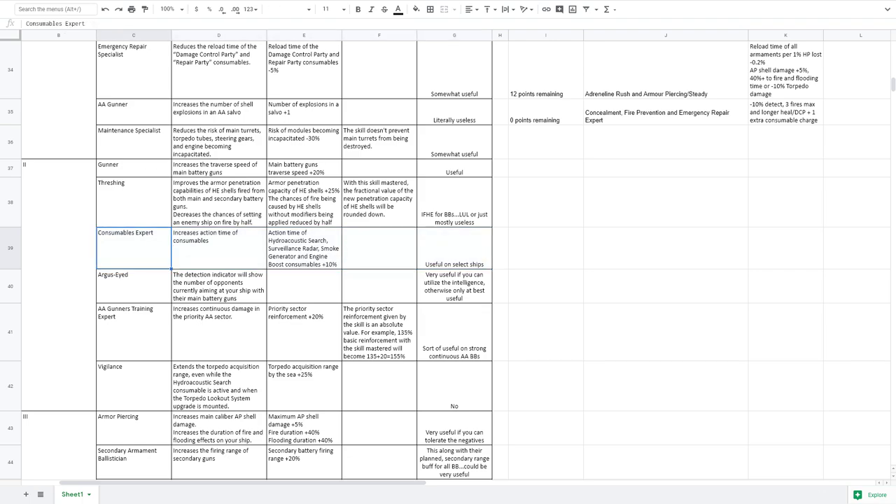
{"action": "left_click", "coordinate": [304, 247]}
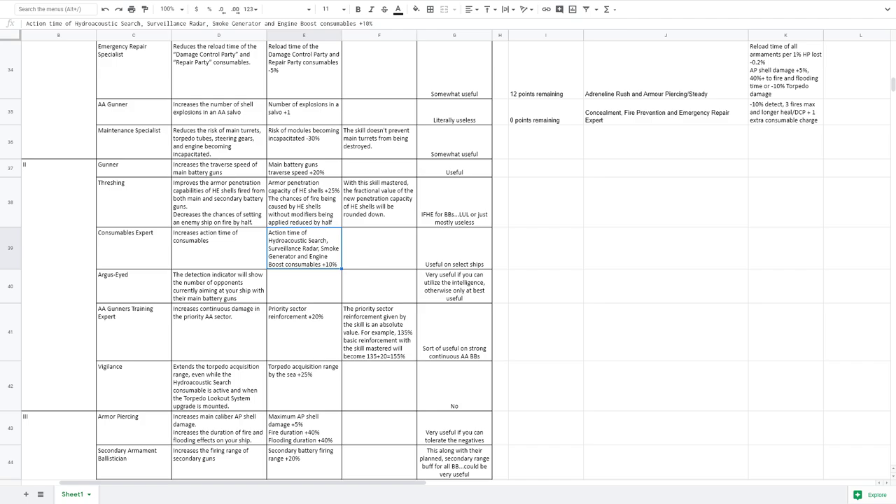
Highlight the Argus-Eyed row from name to comment and check its usefulness comment.
{"action": "scroll", "coordinate": [448, 260], "scroll_direction": "down", "scroll_amount": 3}
{"action": "scroll", "coordinate": [448, 259], "scroll_direction": "up", "scroll_amount": 1}
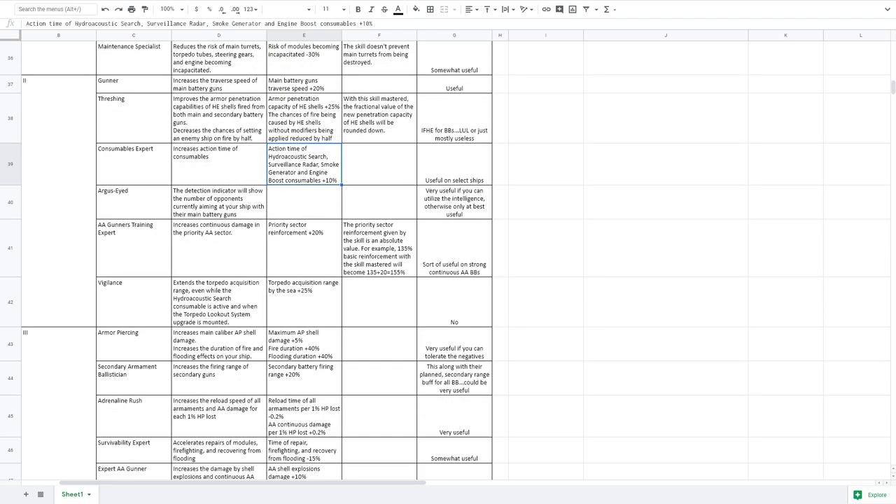
{"action": "left_click_drag", "start_coordinate": [133, 202], "coordinate": [455, 202]}
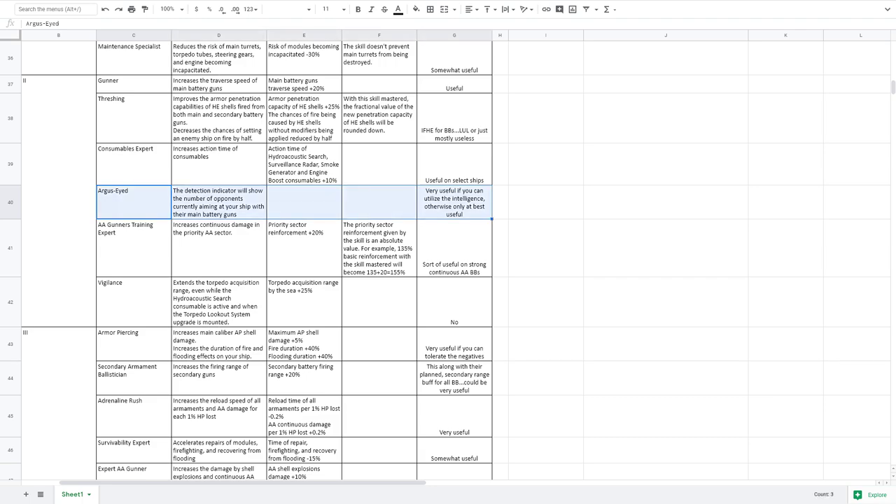
{"action": "left_click", "coordinate": [455, 202]}
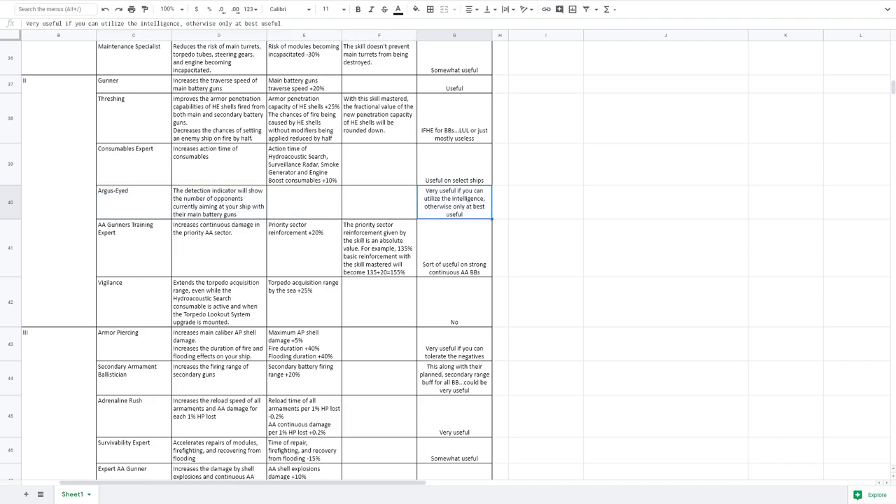
Review the AA Gunners Training Expert skill across its description, parameters, details and usefulness comment.
{"action": "scroll", "coordinate": [446, 262], "scroll_direction": "down", "scroll_amount": 1}
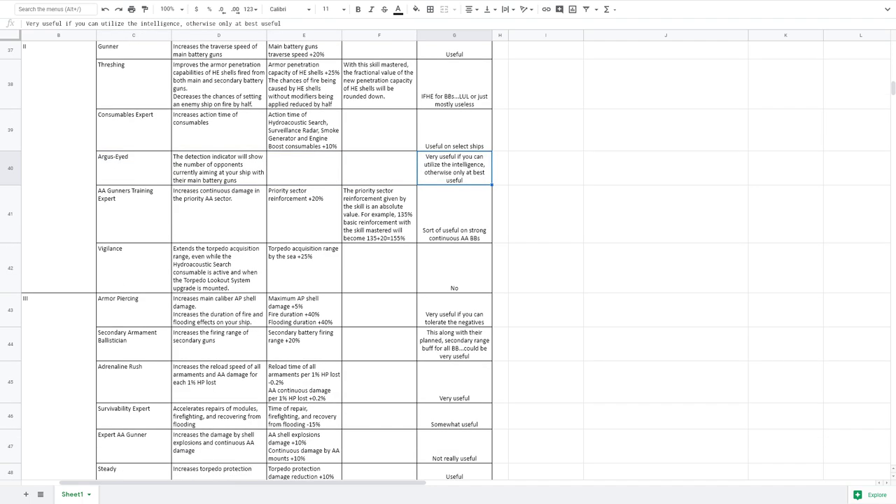
{"action": "left_click_drag", "start_coordinate": [133, 214], "coordinate": [210, 214]}
{"action": "left_click", "coordinate": [210, 215]}
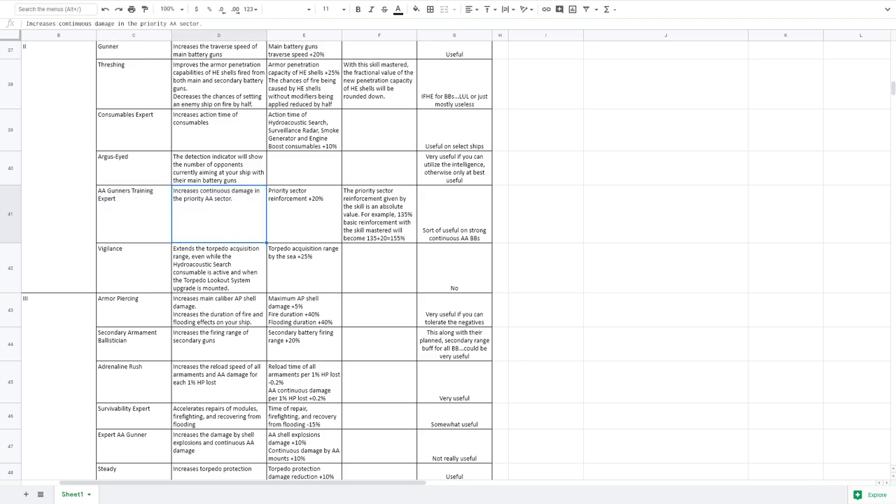
{"action": "key", "text": "Right"}
{"action": "key", "text": "Right"}
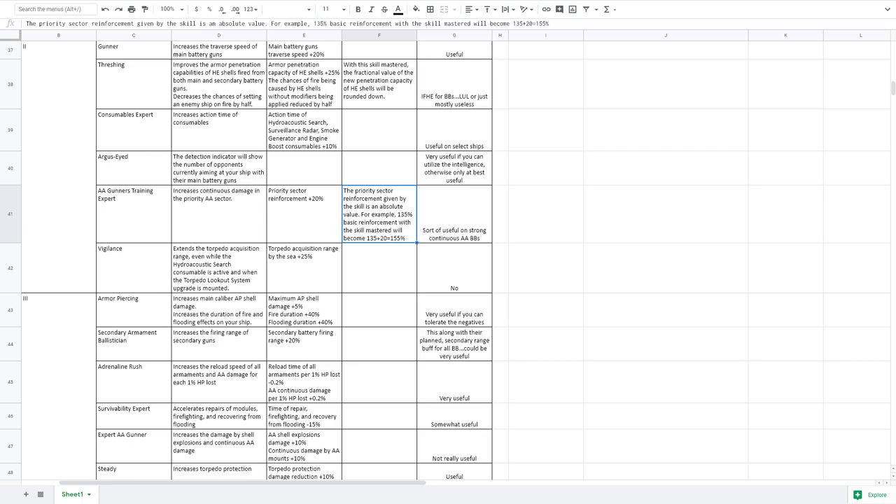
{"action": "left_click", "coordinate": [454, 214]}
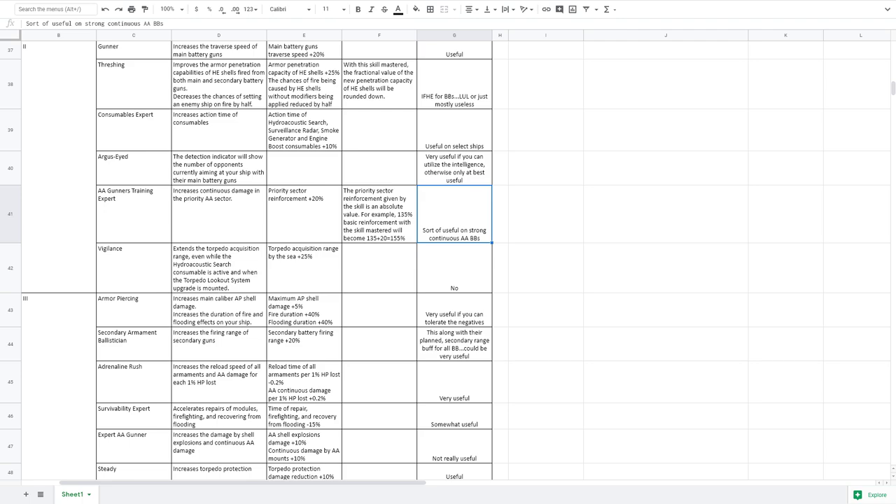
Highlight the Vigilance row and check its comment, and look back over the Battleships tier I and II skills.
{"action": "left_click_drag", "start_coordinate": [133, 269], "coordinate": [454, 269]}
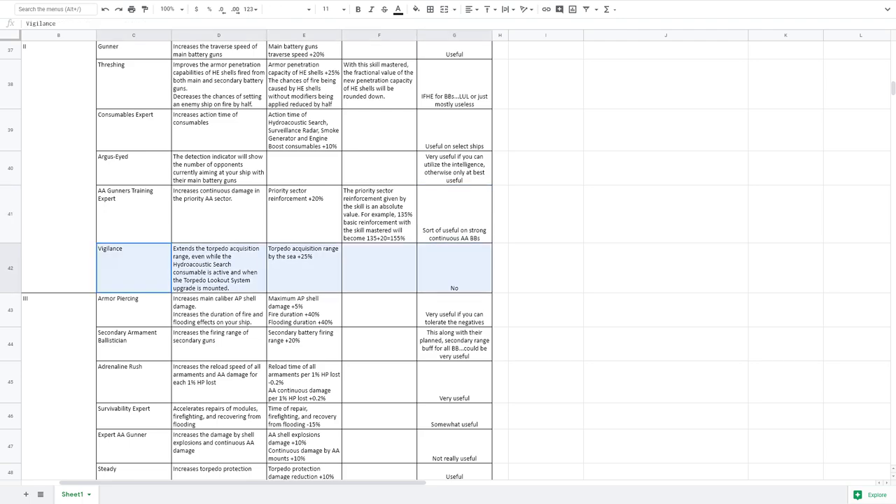
{"action": "left_click", "coordinate": [455, 268]}
{"action": "scroll", "coordinate": [449, 262], "scroll_direction": "up", "scroll_amount": 5}
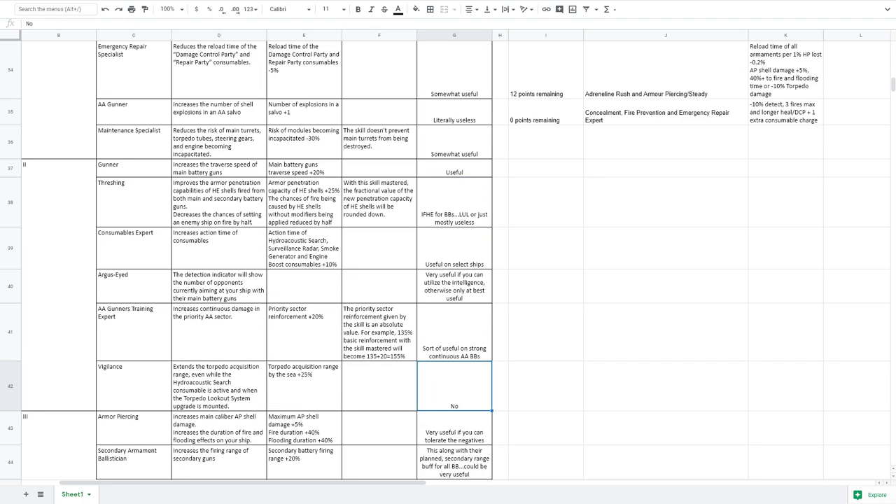
{"action": "scroll", "coordinate": [448, 261], "scroll_direction": "down", "scroll_amount": 3}
{"action": "scroll", "coordinate": [448, 262], "scroll_direction": "down", "scroll_amount": 1}
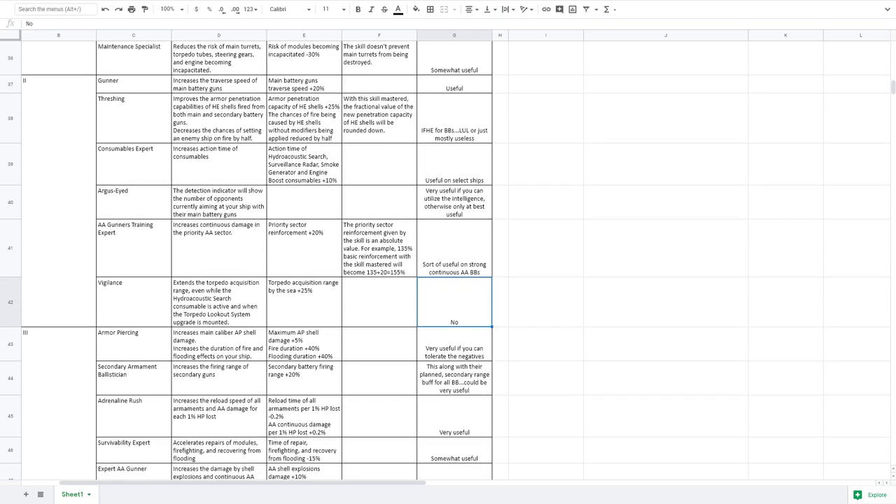
{"action": "scroll", "coordinate": [449, 262], "scroll_direction": "down", "scroll_amount": 3}
{"action": "scroll", "coordinate": [448, 262], "scroll_direction": "up", "scroll_amount": 8}
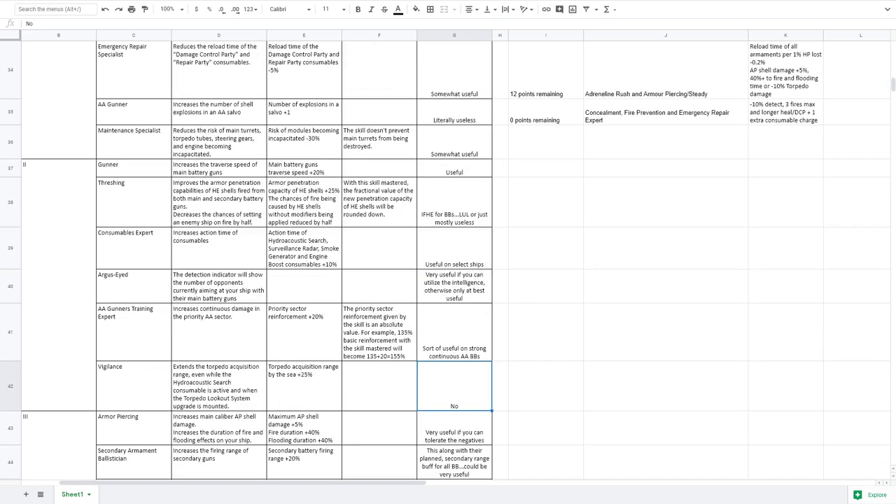
{"action": "scroll", "coordinate": [448, 262], "scroll_direction": "down", "scroll_amount": 5}
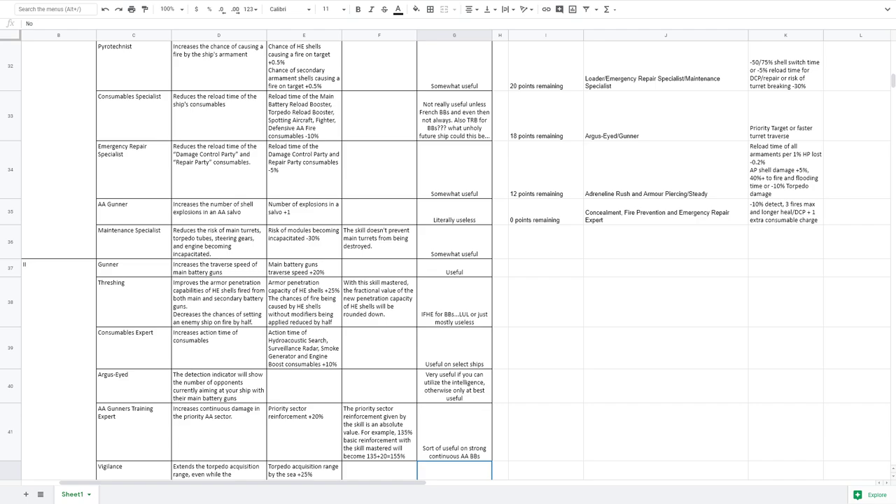
{"action": "scroll", "coordinate": [449, 262], "scroll_direction": "down", "scroll_amount": 1}
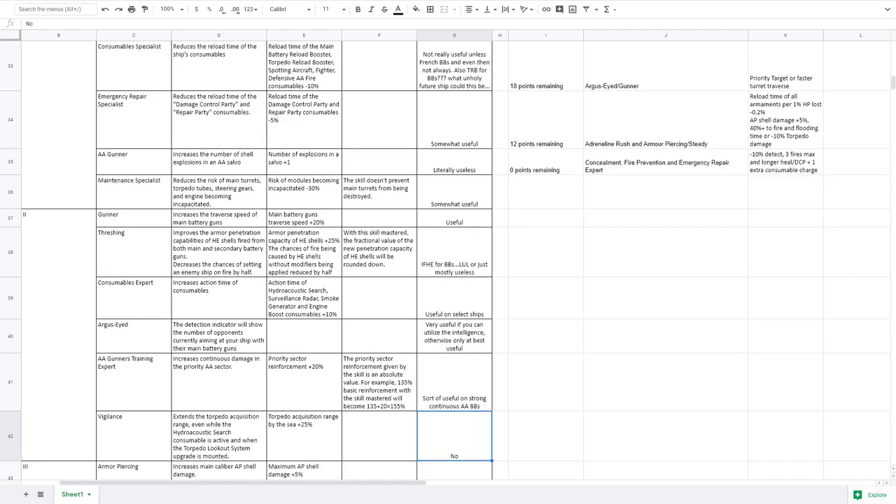
{"action": "scroll", "coordinate": [448, 262], "scroll_direction": "down", "scroll_amount": 4}
{"action": "scroll", "coordinate": [448, 262], "scroll_direction": "up", "scroll_amount": 3}
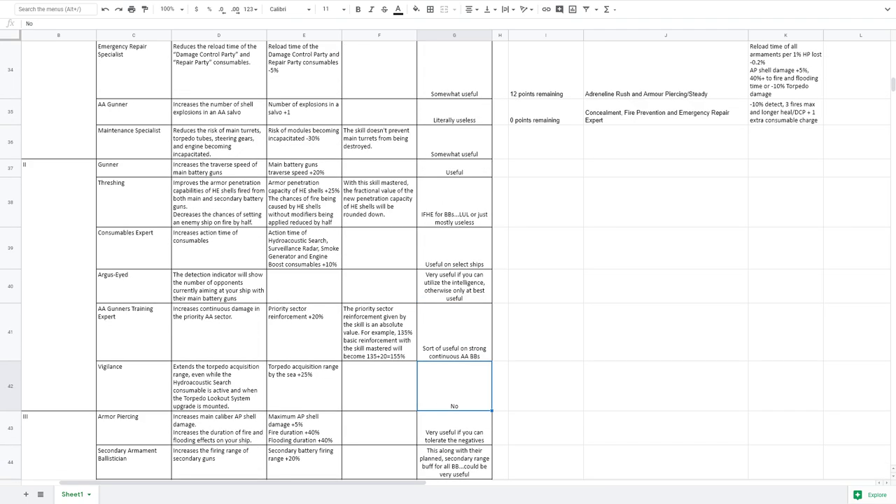
Go to the Battleships tier III skills and highlight the Armor Piercing row from name to comment.
{"action": "scroll", "coordinate": [449, 262], "scroll_direction": "down", "scroll_amount": 6}
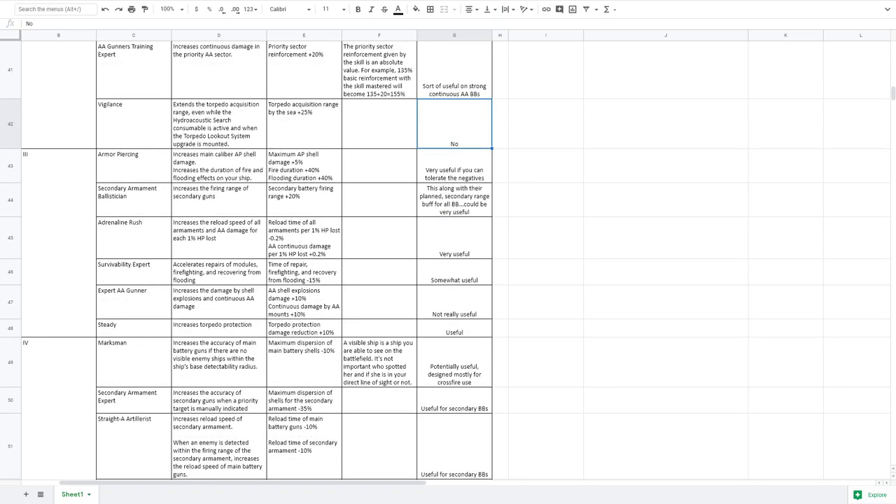
{"action": "scroll", "coordinate": [448, 262], "scroll_direction": "up", "scroll_amount": 1}
{"action": "scroll", "coordinate": [448, 262], "scroll_direction": "down", "scroll_amount": 3}
{"action": "scroll", "coordinate": [448, 262], "scroll_direction": "up", "scroll_amount": 1}
{"action": "scroll", "coordinate": [448, 262], "scroll_direction": "up", "scroll_amount": 2}
{"action": "left_click_drag", "start_coordinate": [133, 167], "coordinate": [455, 167]}
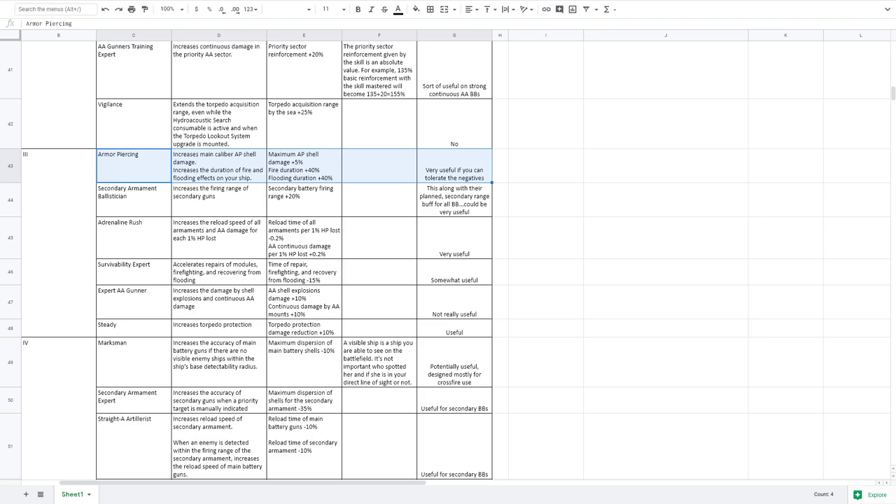
Check the Armor Piercing parameters, and review the Secondary Armament Ballistician description, parameters and usefulness comment.
{"action": "left_click", "coordinate": [304, 166]}
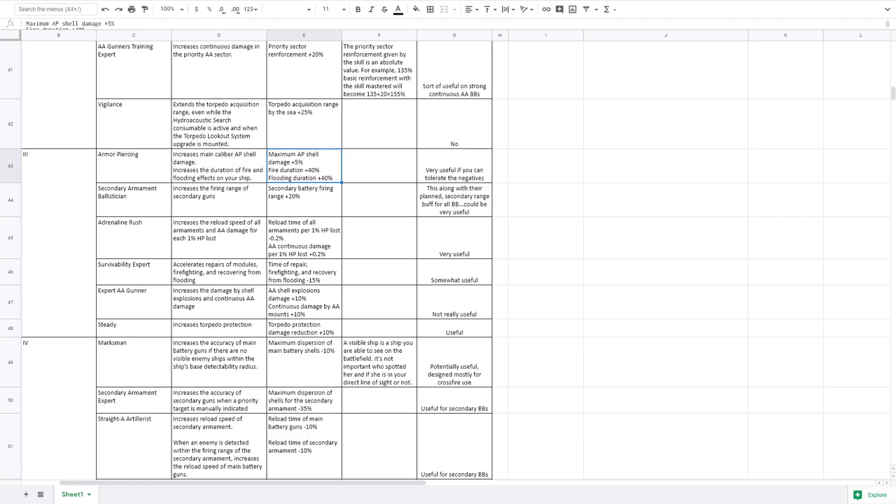
{"action": "left_click_drag", "start_coordinate": [133, 200], "coordinate": [454, 200]}
{"action": "left_click", "coordinate": [218, 200]}
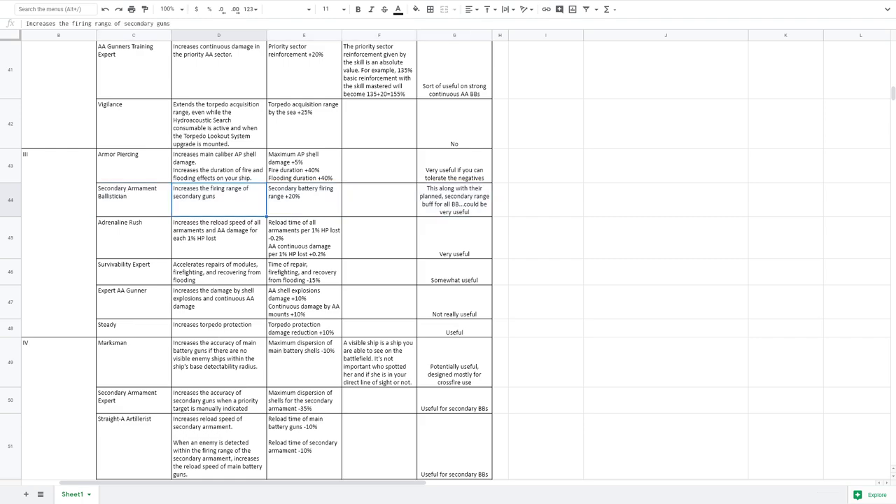
{"action": "left_click", "coordinate": [304, 200]}
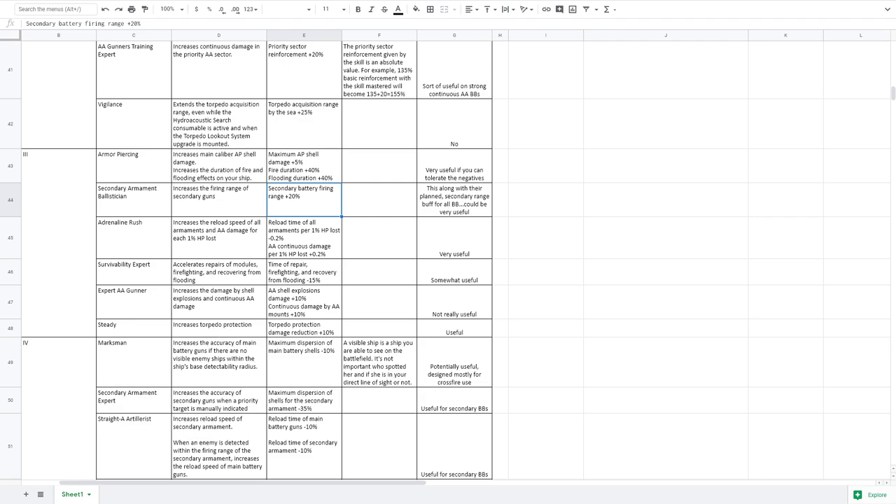
{"action": "left_click", "coordinate": [454, 200]}
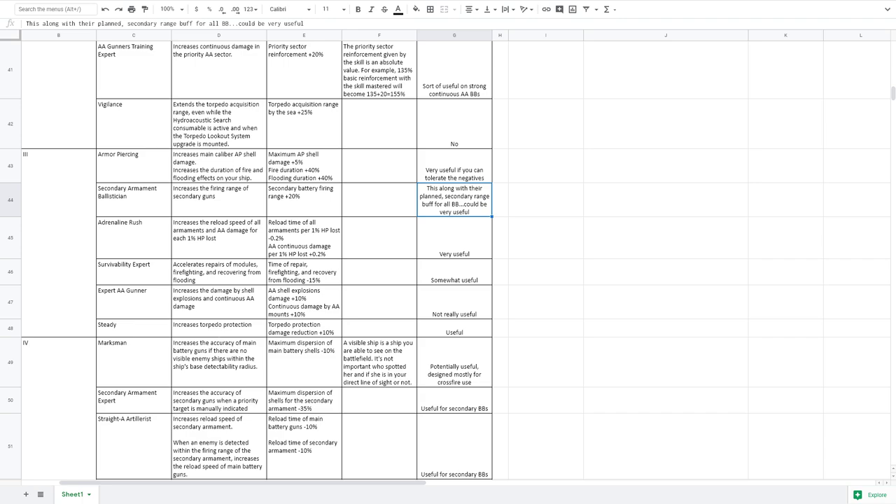
Switch to the development blog article on the commander skills changes and look back through it from the details to the summary.
{"action": "left_click", "coordinate": [666, 328]}
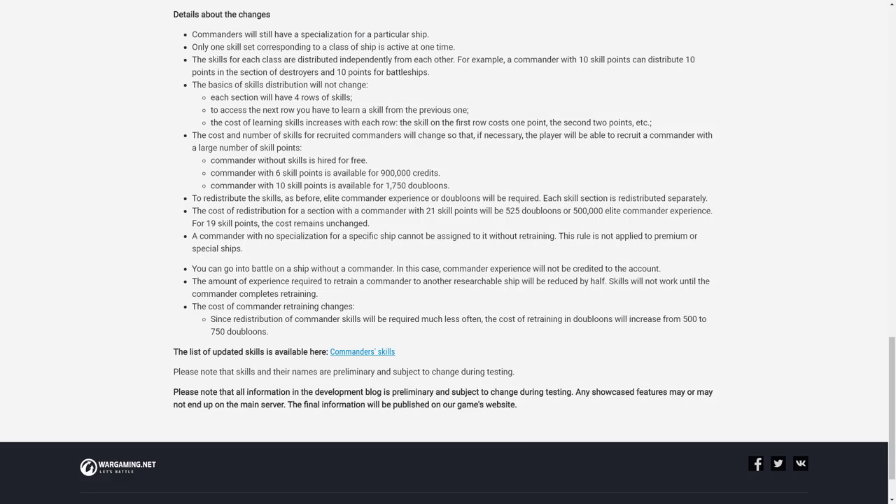
{"action": "scroll", "coordinate": [448, 252], "scroll_direction": "up", "scroll_amount": 6}
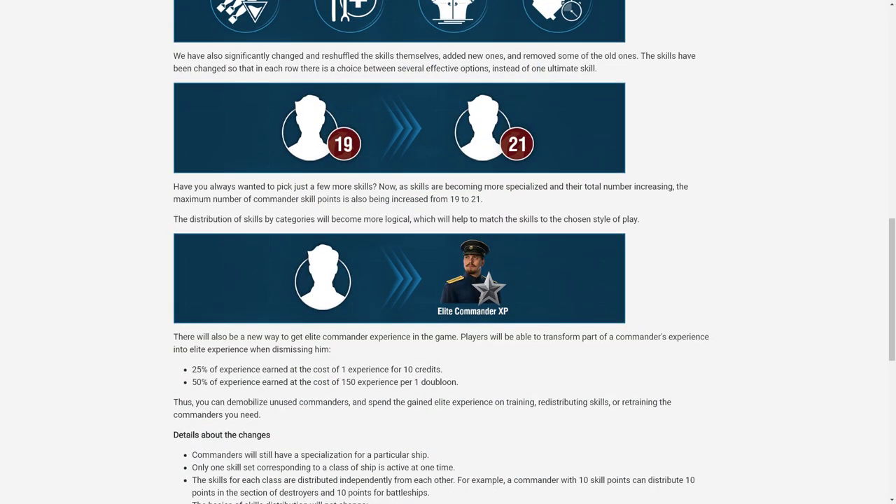
{"action": "scroll", "coordinate": [448, 252], "scroll_direction": "up", "scroll_amount": 9}
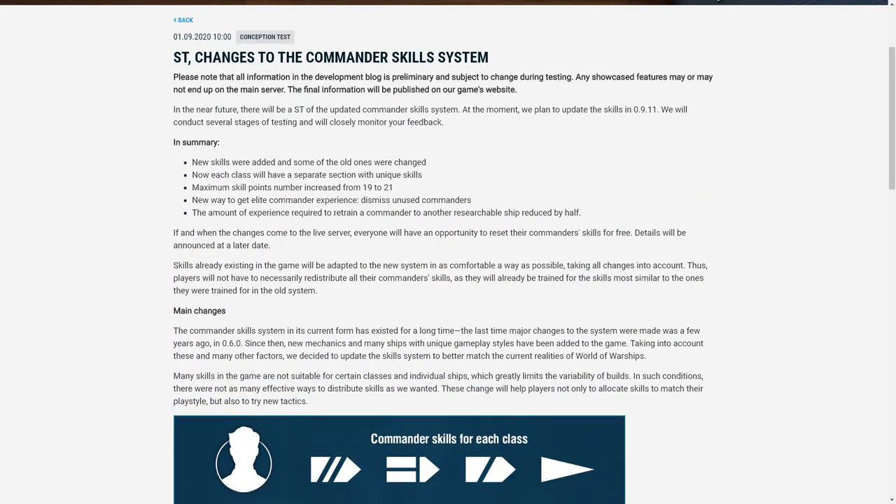
{"action": "scroll", "coordinate": [448, 252], "scroll_direction": "up", "scroll_amount": 2}
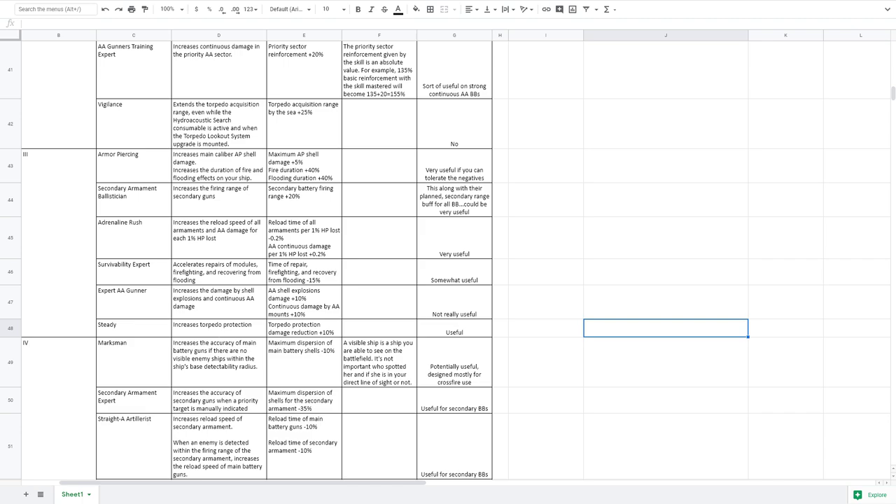
Return to the skills spreadsheet, highlight the Explanations to skills block and read its notes on secondary armament fire control and planned base range increases.
{"action": "scroll", "coordinate": [666, 272], "scroll_direction": "up", "scroll_amount": 1}
{"action": "left_click", "coordinate": [666, 272]}
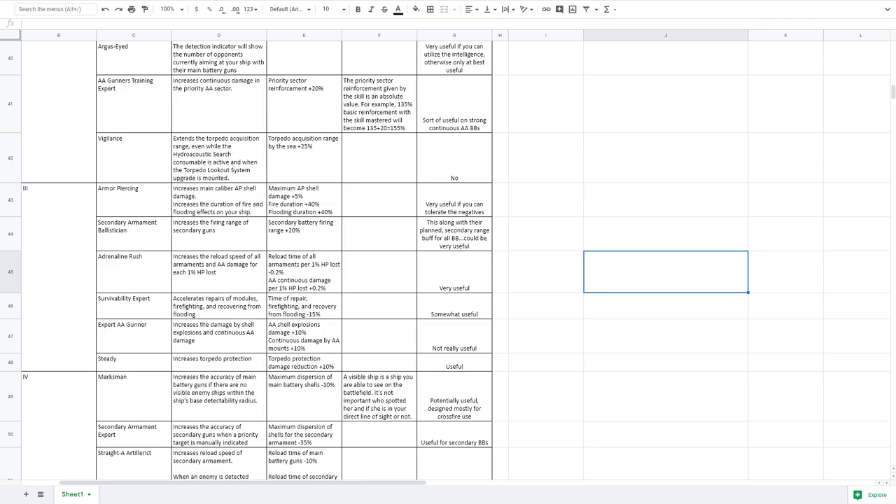
{"action": "scroll", "coordinate": [449, 262], "scroll_direction": "up", "scroll_amount": 15}
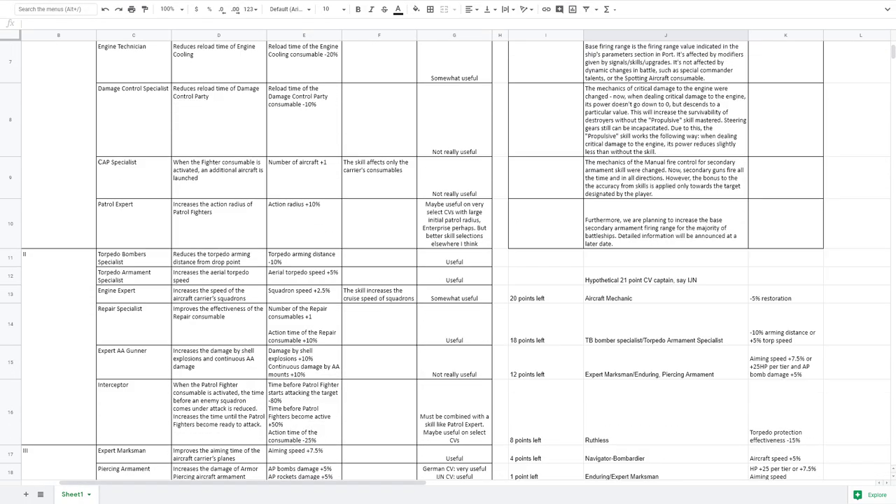
{"action": "scroll", "coordinate": [448, 262], "scroll_direction": "up", "scroll_amount": 3}
{"action": "left_click_drag", "start_coordinate": [547, 91], "coordinate": [777, 332]}
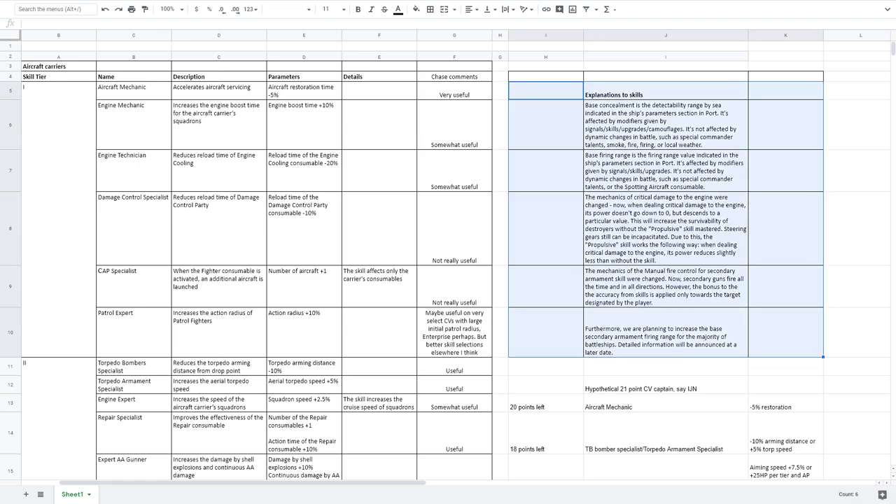
{"action": "left_click", "coordinate": [672, 333]}
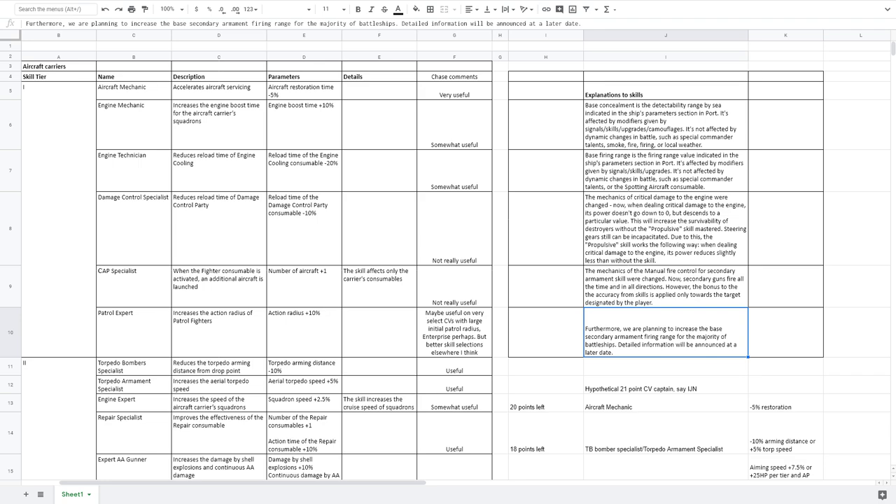
{"action": "left_click", "coordinate": [666, 286]}
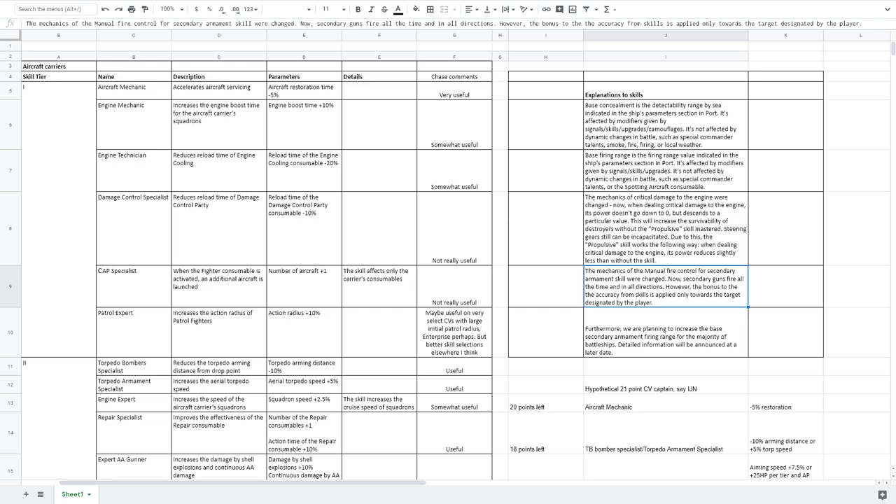
{"action": "left_click", "coordinate": [666, 332]}
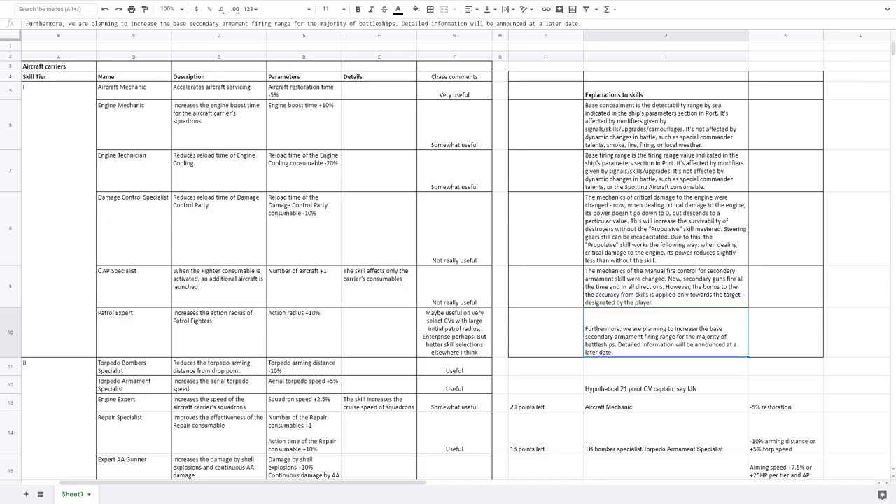
Go back to the Battleships tier III skills and highlight the Secondary Armament Ballistician row from name to comment.
{"action": "scroll", "coordinate": [448, 259], "scroll_direction": "down", "scroll_amount": 6}
{"action": "scroll", "coordinate": [448, 259], "scroll_direction": "up", "scroll_amount": 2}
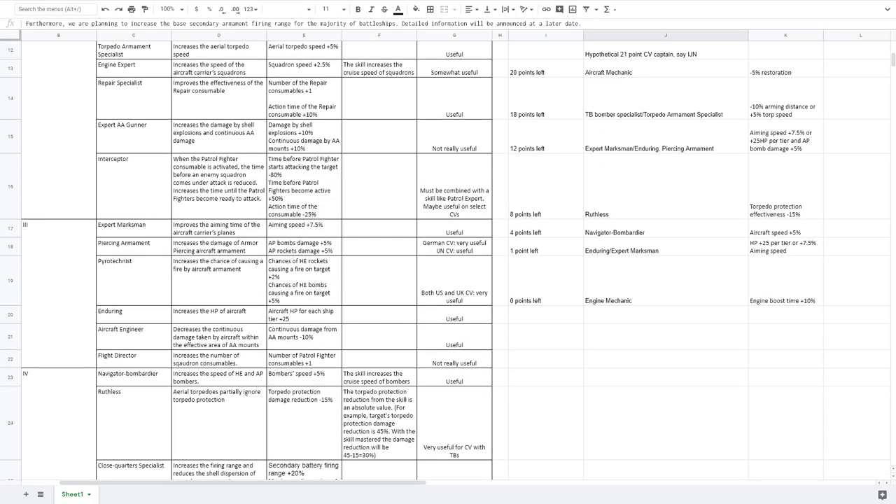
{"action": "scroll", "coordinate": [448, 259], "scroll_direction": "up", "scroll_amount": 2}
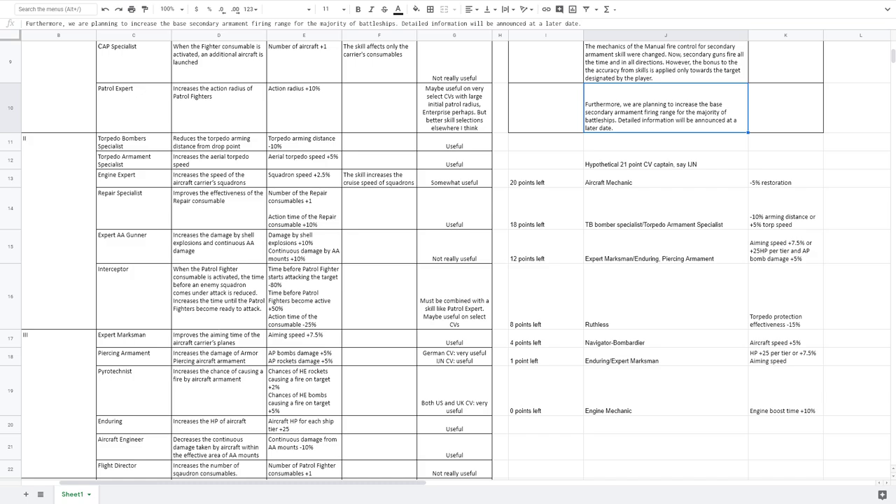
{"action": "scroll", "coordinate": [448, 260], "scroll_direction": "down", "scroll_amount": 10}
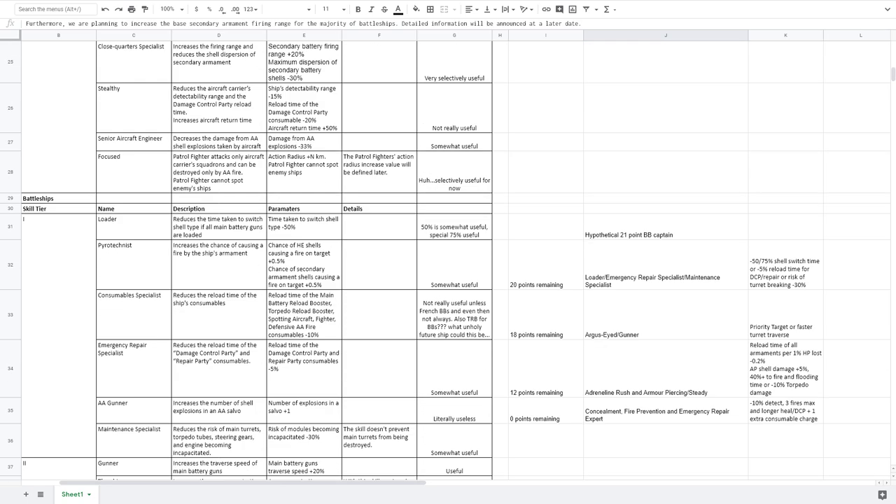
{"action": "scroll", "coordinate": [449, 259], "scroll_direction": "down", "scroll_amount": 5}
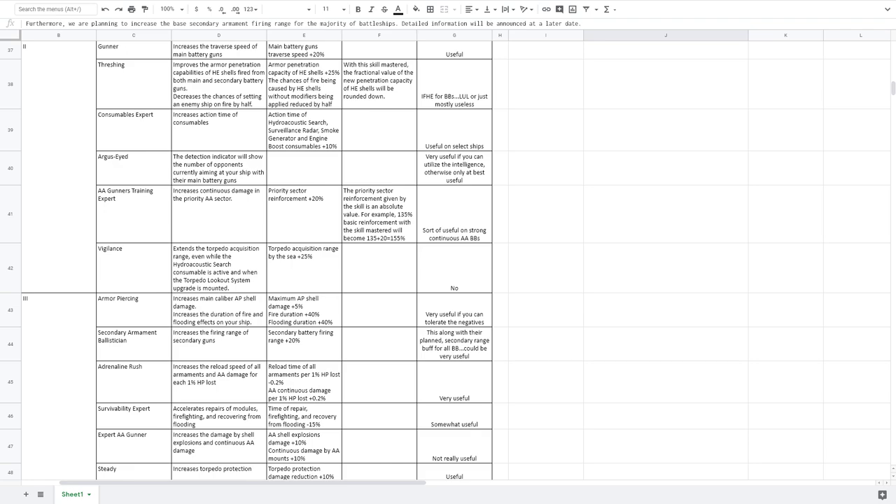
{"action": "left_click", "coordinate": [304, 344]}
{"action": "left_click_drag", "start_coordinate": [134, 344], "coordinate": [454, 344]}
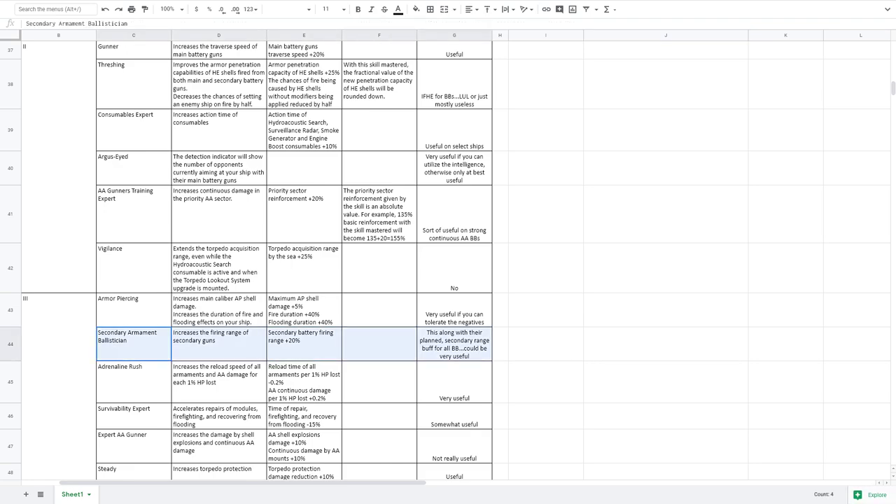
{"action": "left_click", "coordinate": [547, 344]}
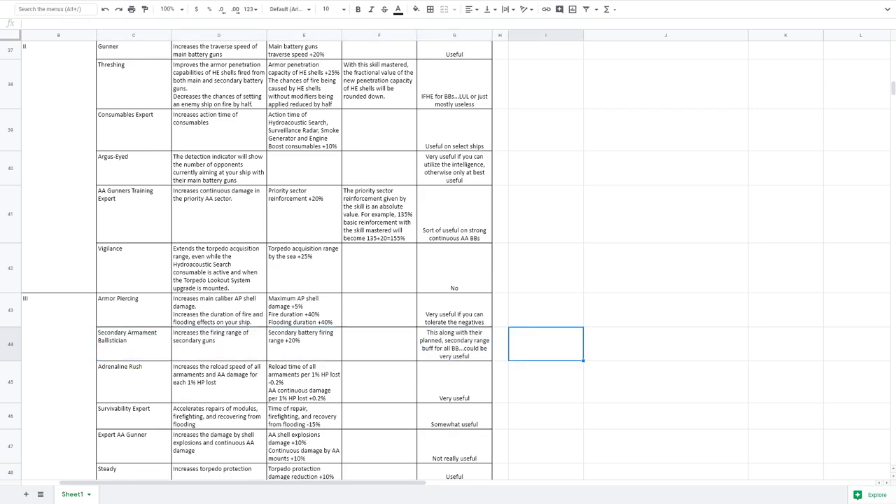
Highlight the Adrenaline Rush row and check its comment, and review the Survivability Expert parameters and comment.
{"action": "scroll", "coordinate": [546, 344], "scroll_direction": "down", "scroll_amount": 1}
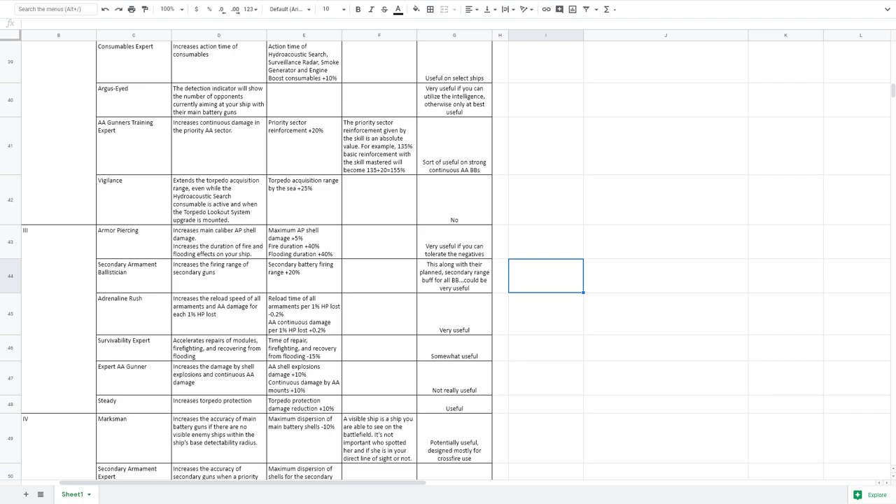
{"action": "left_click_drag", "start_coordinate": [133, 314], "coordinate": [455, 314]}
{"action": "left_click", "coordinate": [455, 314]}
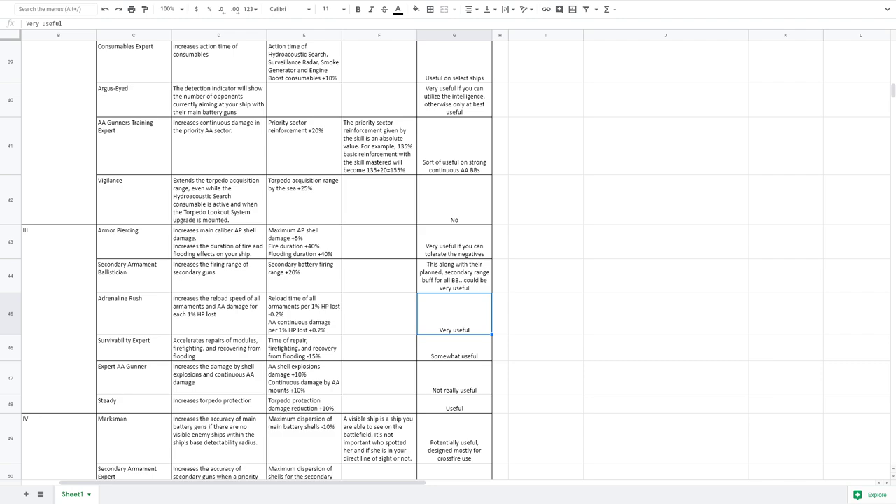
{"action": "left_click", "coordinate": [133, 348]}
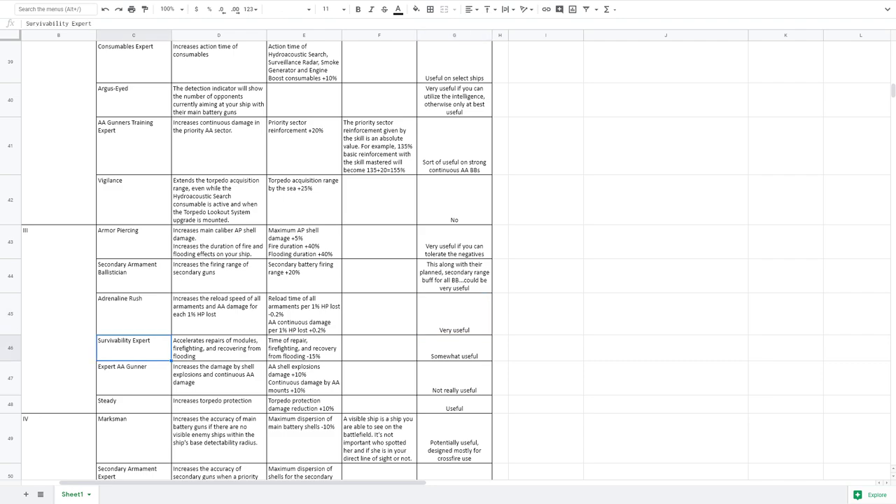
{"action": "left_click", "coordinate": [304, 348]}
{"action": "left_click", "coordinate": [454, 349]}
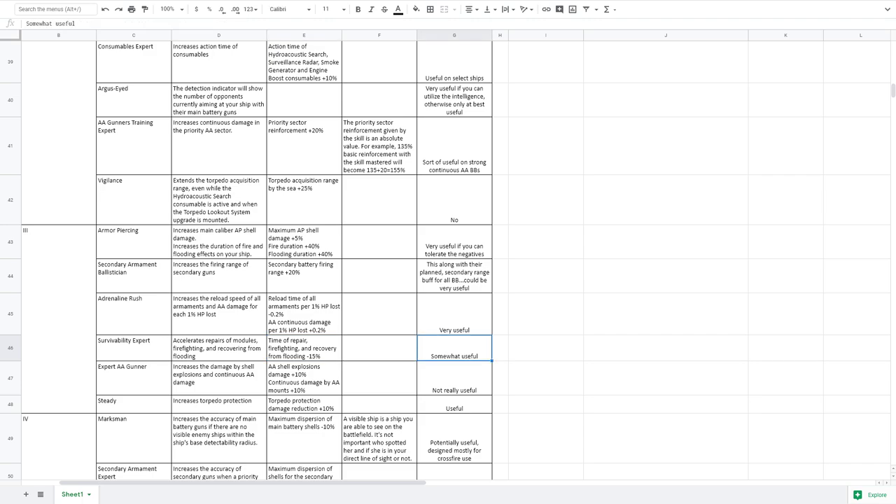
Review the Expert AA Gunner skill from its name to its description.
{"action": "left_click_drag", "start_coordinate": [139, 379], "coordinate": [204, 378]}
{"action": "left_click", "coordinate": [216, 378]}
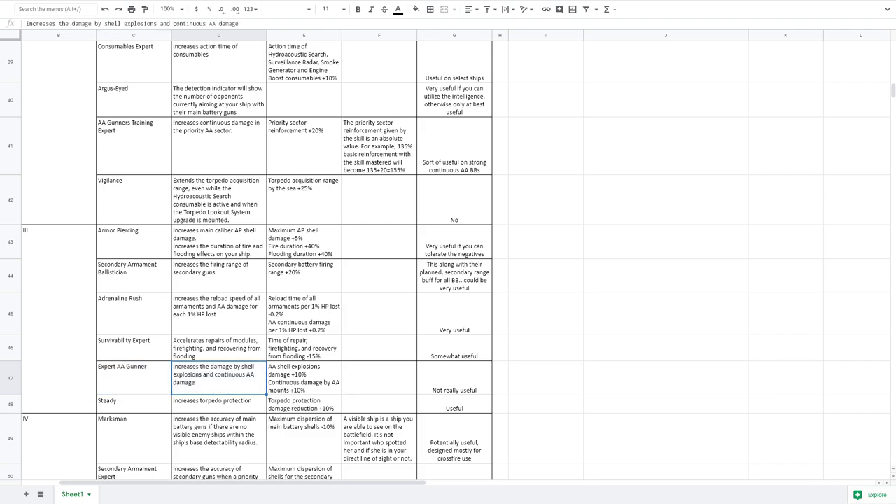
{"action": "scroll", "coordinate": [445, 262], "scroll_direction": "down", "scroll_amount": 1}
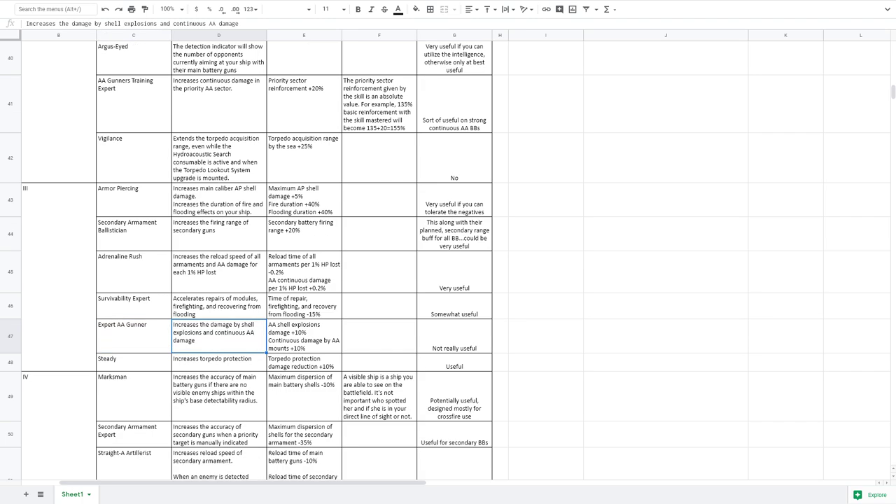
Review the Steady skill across its name, description, parameters and usefulness comment.
{"action": "left_click_drag", "start_coordinate": [454, 337], "coordinate": [301, 362]}
{"action": "left_click", "coordinate": [135, 339]}
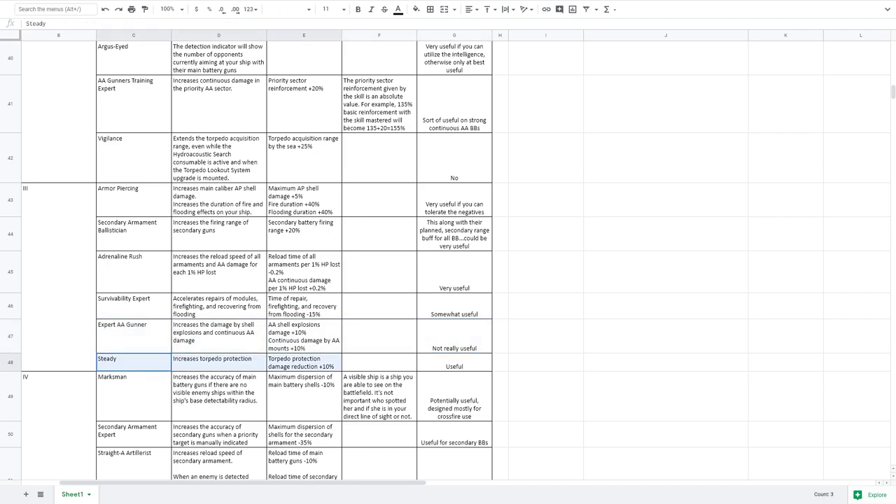
{"action": "left_click", "coordinate": [304, 362]}
{"action": "left_click", "coordinate": [218, 362]}
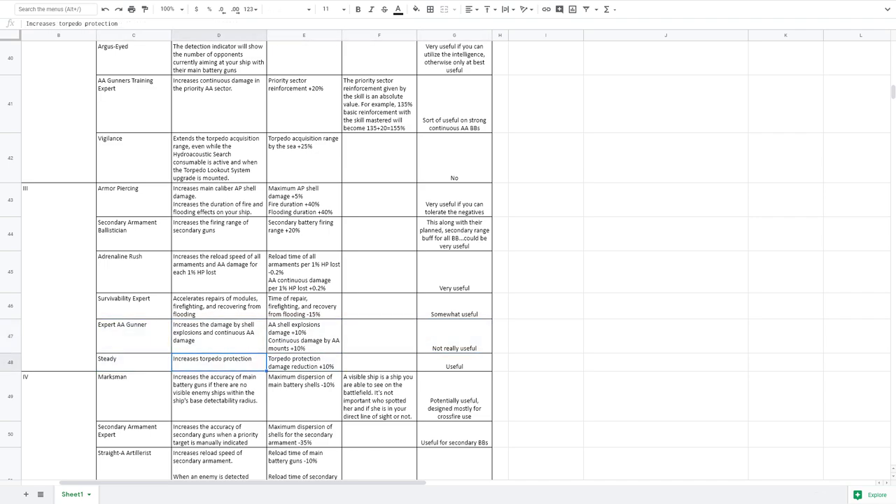
{"action": "left_click", "coordinate": [304, 362]}
{"action": "left_click", "coordinate": [454, 362]}
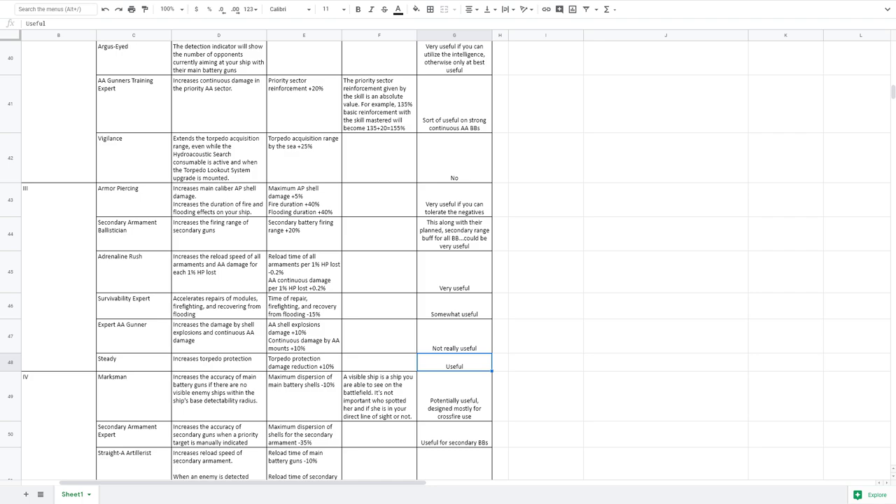
Highlight the Steady row from its usefulness comment back to its name.
{"action": "key", "text": "shift+Left"}
{"action": "key", "text": "shift+Left"}
{"action": "key", "text": "shift+Left"}
{"action": "key", "text": "shift+Left"}
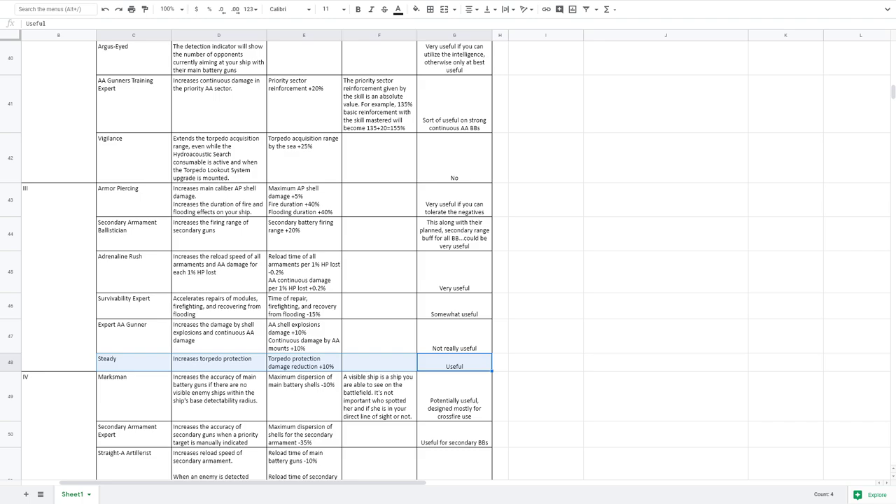
{"action": "left_click", "coordinate": [454, 362]}
{"action": "left_click_drag", "start_coordinate": [454, 362], "coordinate": [133, 362]}
{"action": "left_click", "coordinate": [546, 362]}
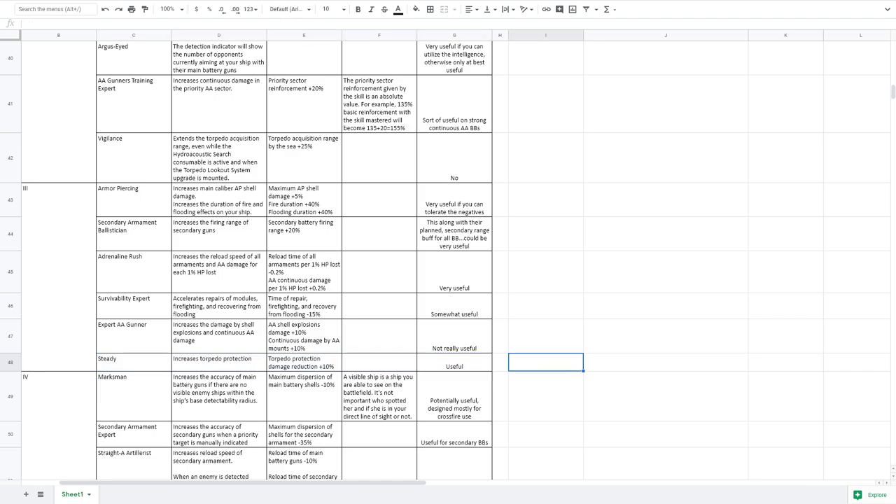
{"action": "left_click_drag", "start_coordinate": [455, 362], "coordinate": [133, 362]}
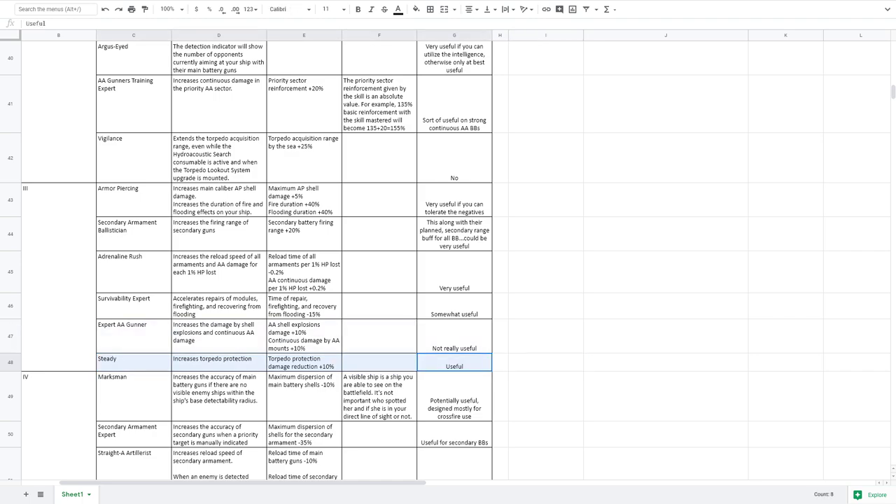
Highlight the whole Battleships tier III block from the tier label to the comments, and clear the highlight.
{"action": "left_click_drag", "start_coordinate": [59, 358], "coordinate": [133, 358]}
{"action": "key", "text": "shift+Right"}
{"action": "key", "text": "shift+Right"}
{"action": "key", "text": "shift+Right"}
{"action": "key", "text": "shift+Right"}
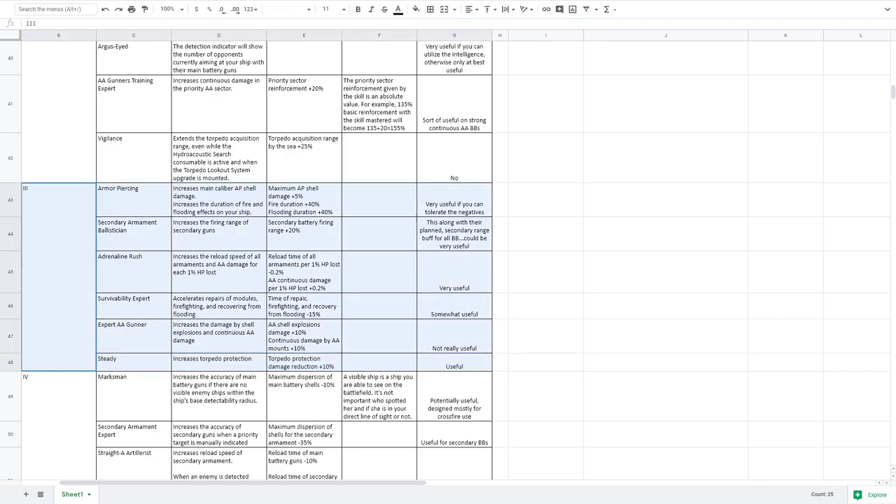
{"action": "left_click", "coordinate": [500, 362]}
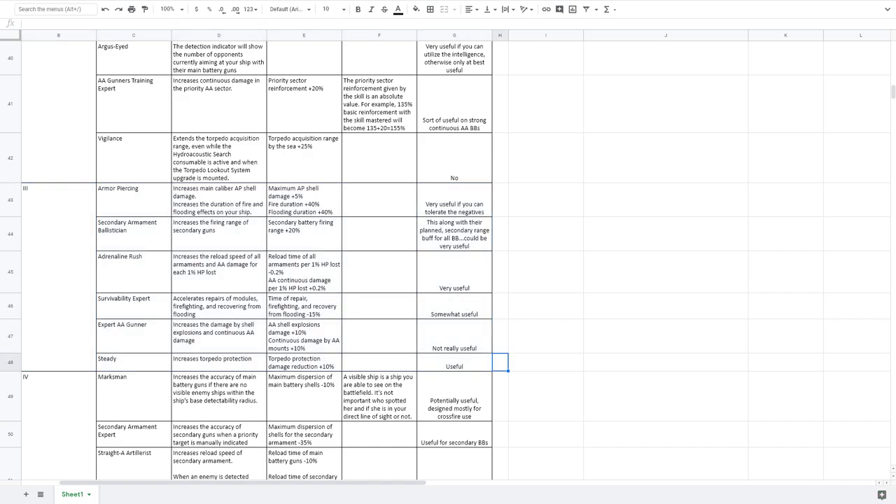
Go to the Battleships tier IV skills, highlight the whole tier and check the Straight-A Artillerist usefulness comment.
{"action": "scroll", "coordinate": [500, 362], "scroll_direction": "down", "scroll_amount": 3}
{"action": "left_click_drag", "start_coordinate": [59, 270], "coordinate": [454, 270]}
{"action": "left_click", "coordinate": [454, 270]}
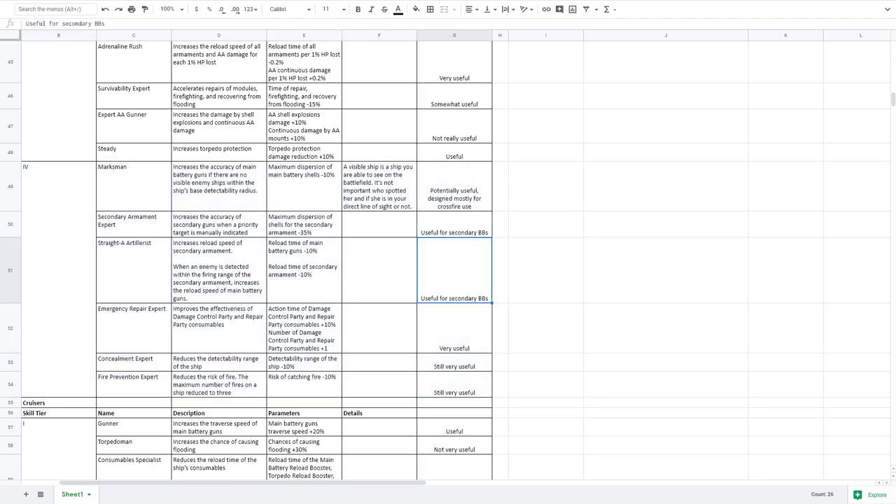
Review the Marksman skill's name, dispersion parameter and description in Battleships tier IV.
{"action": "left_click", "coordinate": [134, 186]}
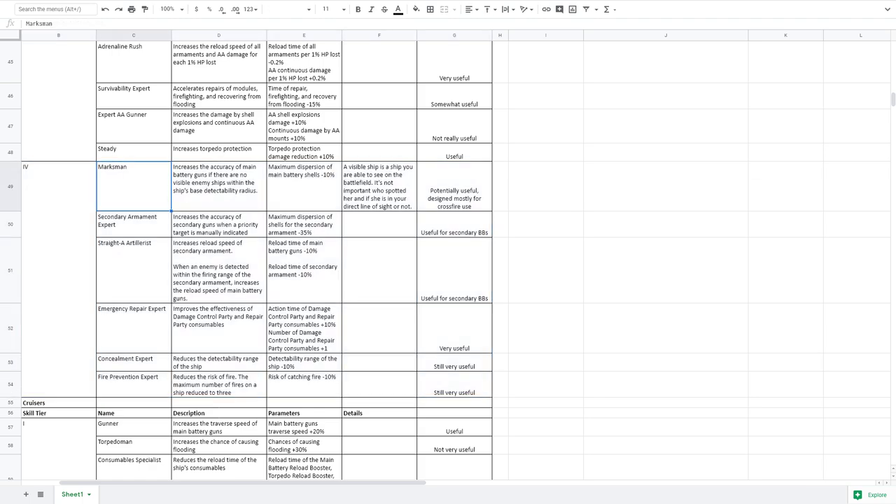
{"action": "left_click", "coordinate": [304, 187]}
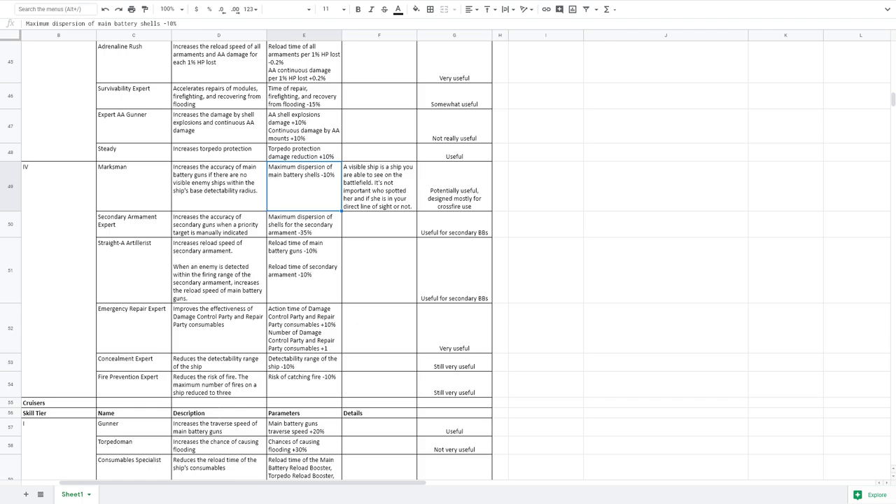
{"action": "left_click", "coordinate": [218, 187]}
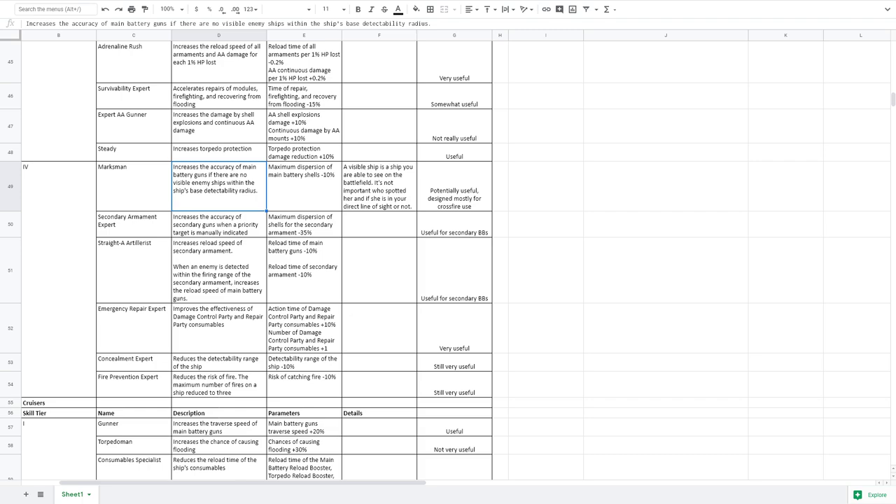
Highlight the Fire Prevention Expert row and check its description and fire risk parameter.
{"action": "left_click_drag", "start_coordinate": [454, 384], "coordinate": [144, 384]}
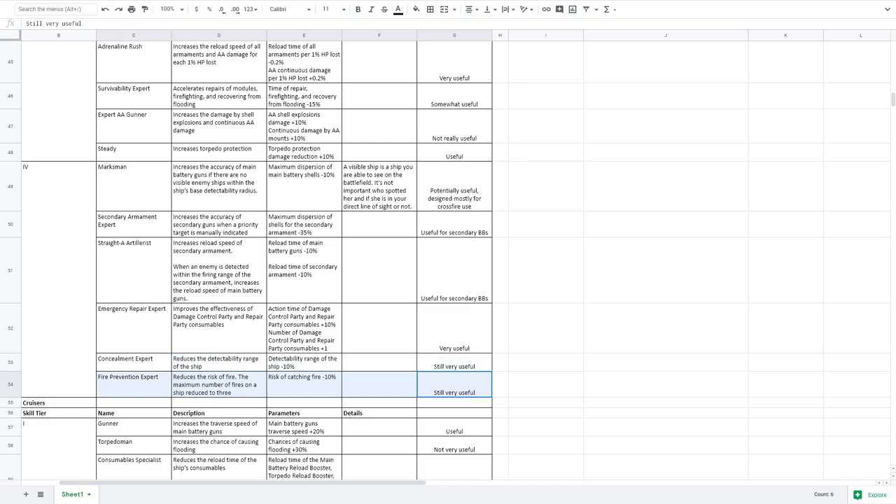
{"action": "left_click", "coordinate": [218, 385]}
{"action": "left_click", "coordinate": [304, 385]}
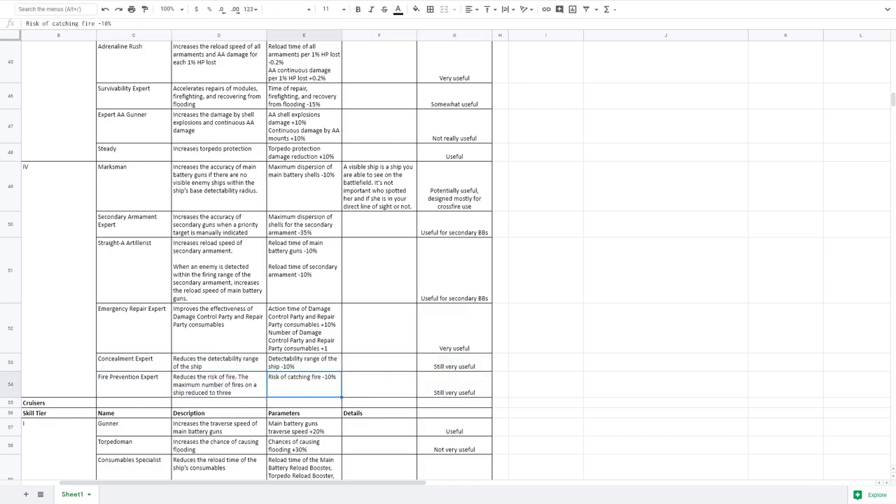
Highlight the battleship skills from the Fire Prevention Expert comment back up to the skill tier column, and clear the highlight.
{"action": "scroll", "coordinate": [281, 259], "scroll_direction": "up", "scroll_amount": 5}
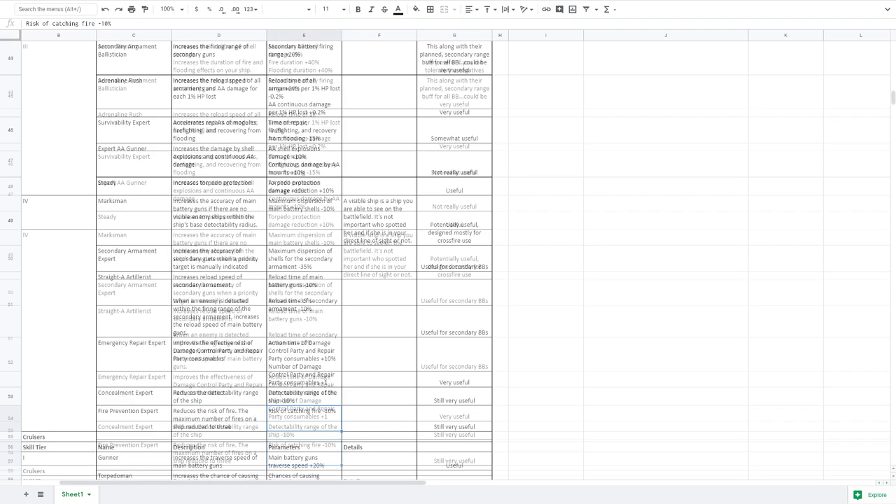
{"action": "scroll", "coordinate": [280, 259], "scroll_direction": "down", "scroll_amount": 5}
{"action": "left_click_drag", "start_coordinate": [455, 384], "coordinate": [59, 101]}
{"action": "scroll", "coordinate": [58, 101], "scroll_direction": "up", "scroll_amount": 2}
{"action": "left_click", "coordinate": [547, 270]}
{"action": "scroll", "coordinate": [546, 271], "scroll_direction": "up", "scroll_amount": 2}
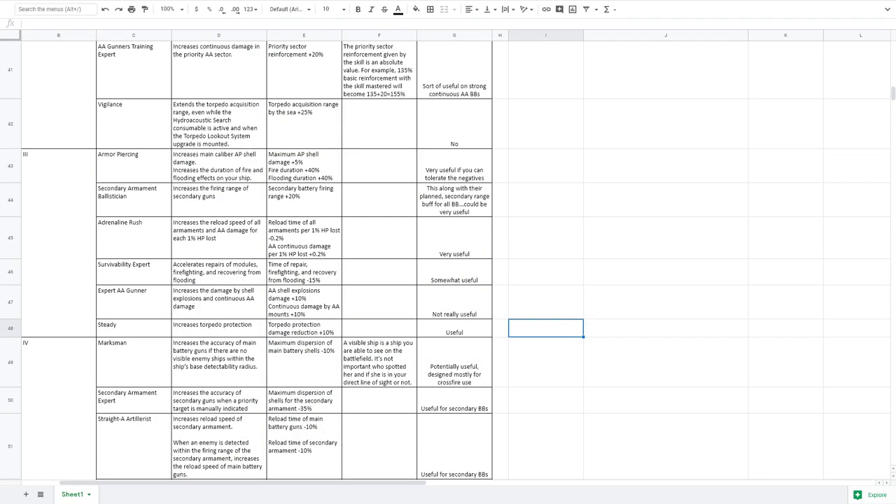
Highlight the whole hypothetical 21 point BB captain build and check its Loader/Emergency Repair Specialist/Maintenance Specialist pick.
{"action": "scroll", "coordinate": [448, 261], "scroll_direction": "up", "scroll_amount": 7}
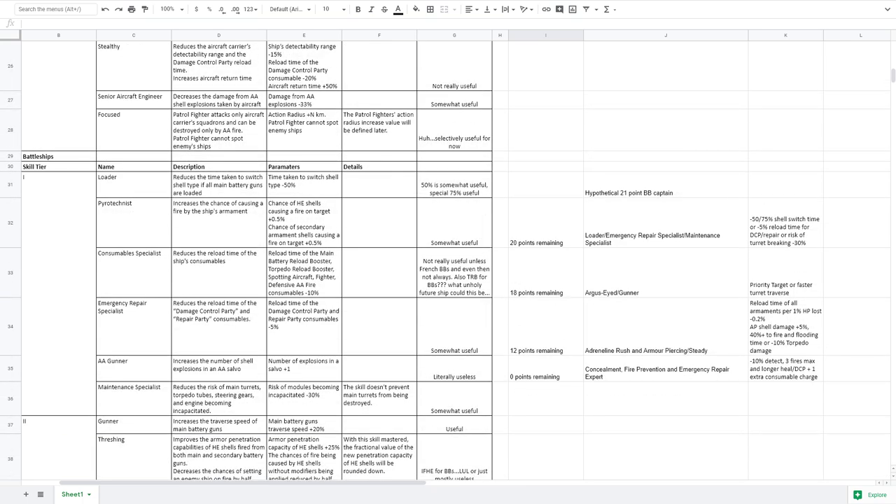
{"action": "left_click_drag", "start_coordinate": [546, 185], "coordinate": [786, 369]}
{"action": "left_click", "coordinate": [786, 369]}
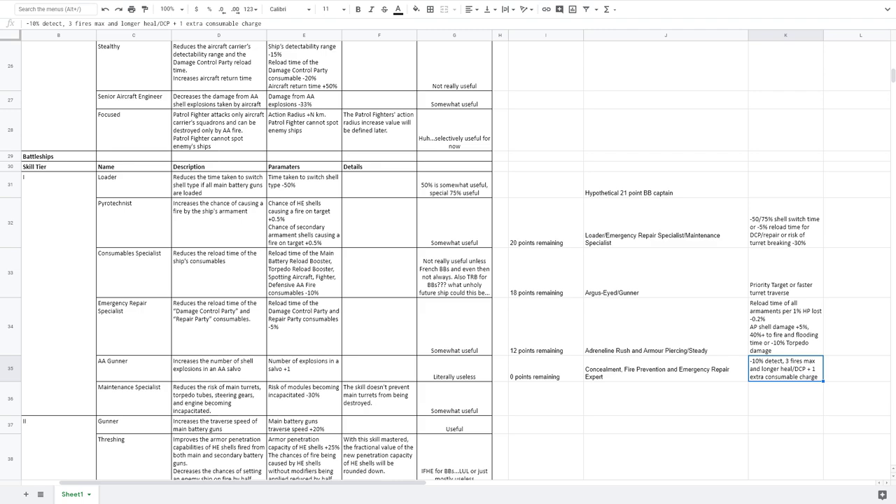
{"action": "left_click", "coordinate": [665, 223]}
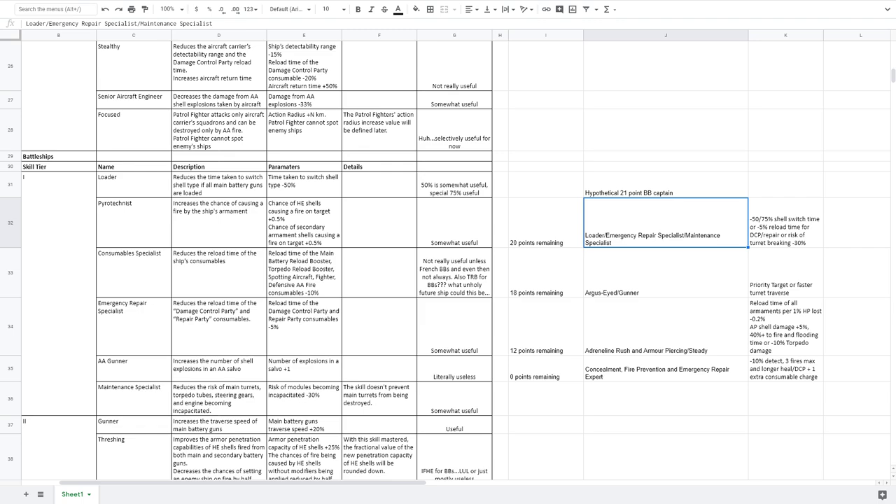
Review the build's Argus-Eyed/Gunner row across its remaining points, skill names and effects.
{"action": "left_click", "coordinate": [546, 273]}
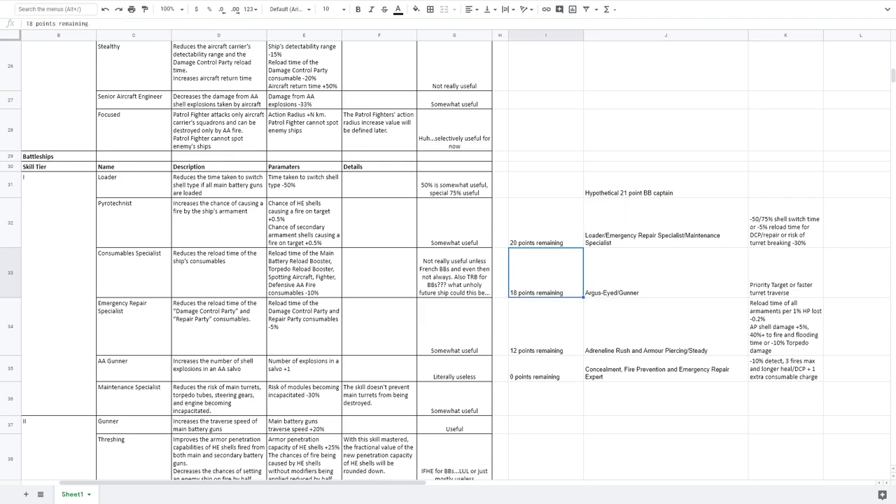
{"action": "left_click", "coordinate": [665, 273]}
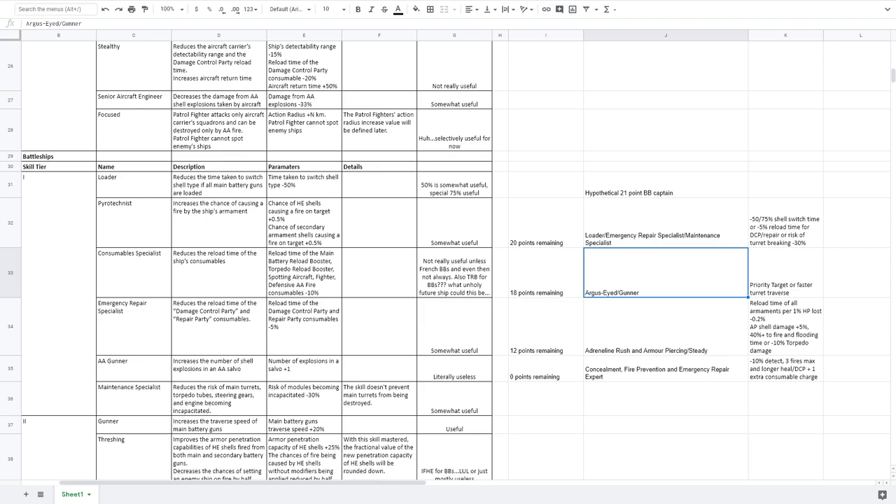
{"action": "left_click", "coordinate": [785, 273]}
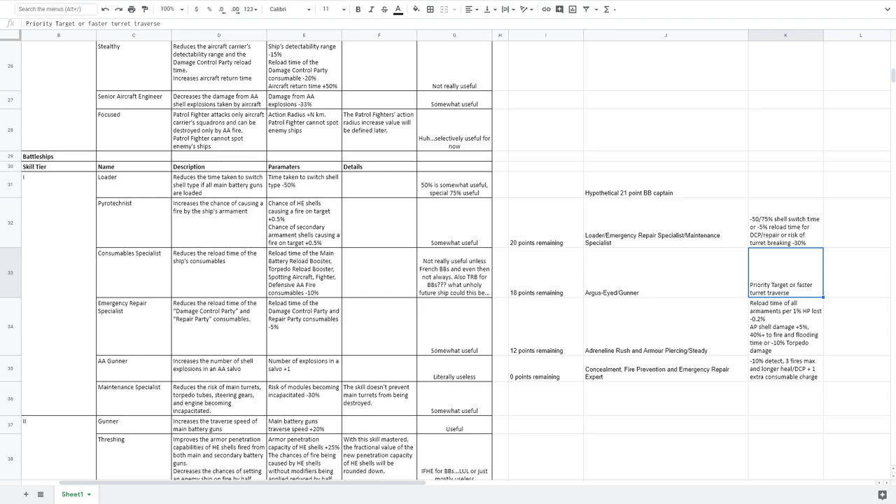
Highlight the build's Adrenaline Rush and Armour Piercing/Steady row and check its skill names and effects.
{"action": "scroll", "coordinate": [786, 274], "scroll_direction": "down", "scroll_amount": 1}
{"action": "left_click_drag", "start_coordinate": [546, 277], "coordinate": [786, 278]}
{"action": "left_click", "coordinate": [786, 278]}
{"action": "left_click", "coordinate": [700, 277]}
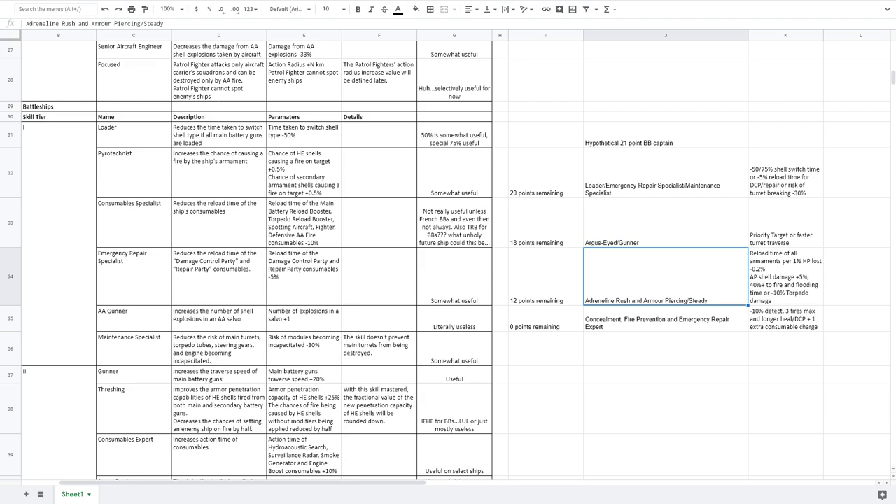
{"action": "left_click", "coordinate": [786, 278]}
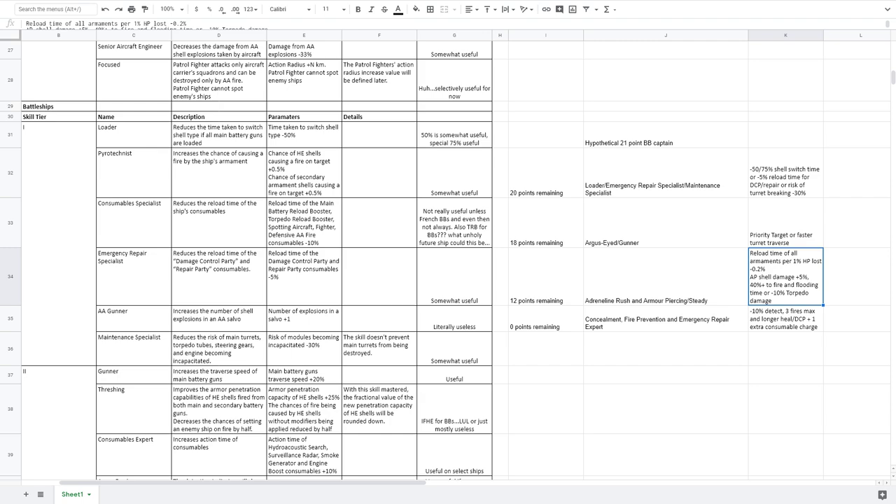
Review and highlight the build's final row covering Concealment, Fire Prevention and Emergency Repair Expert.
{"action": "left_click", "coordinate": [546, 319]}
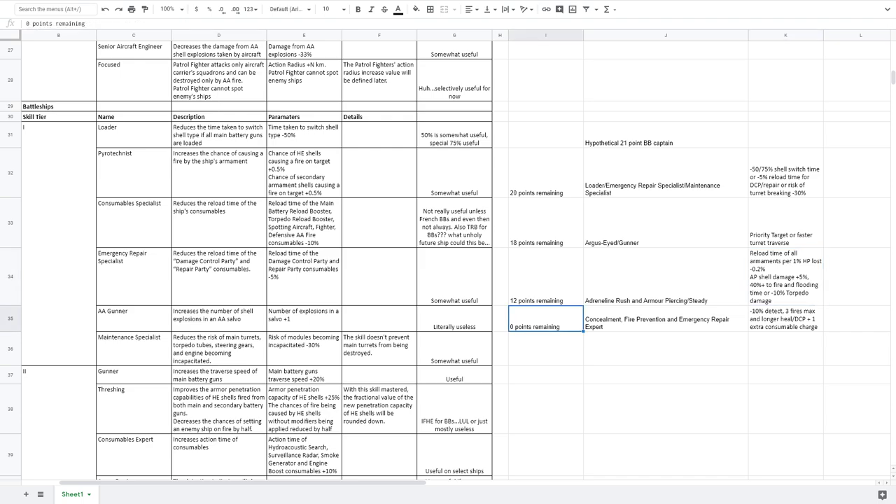
{"action": "left_click", "coordinate": [666, 319]}
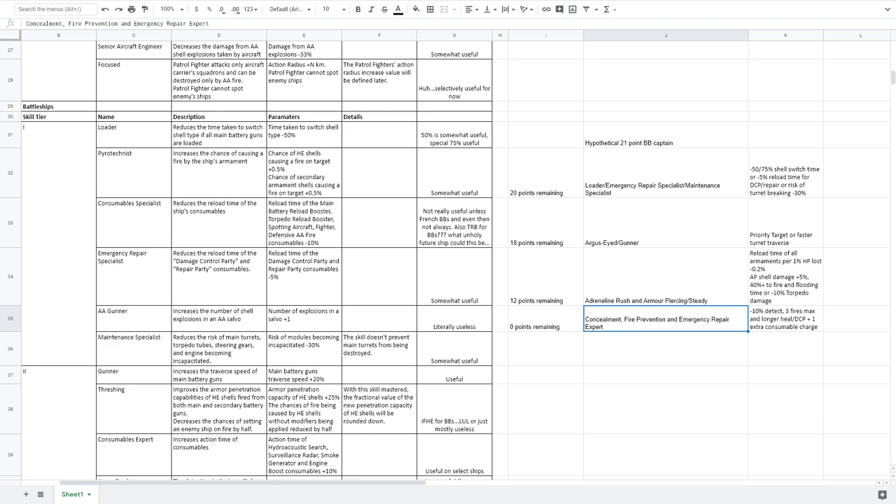
{"action": "left_click_drag", "start_coordinate": [546, 320], "coordinate": [785, 320]}
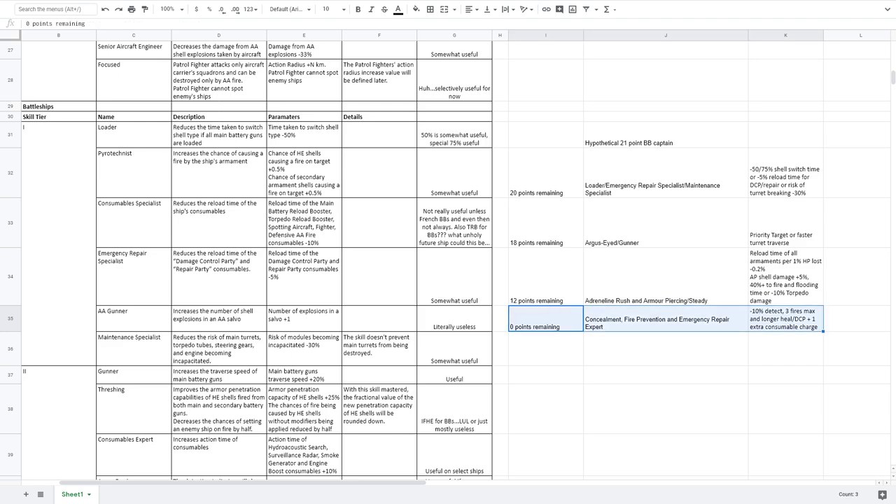
{"action": "left_click", "coordinate": [666, 349]}
{"action": "left_click", "coordinate": [666, 319]}
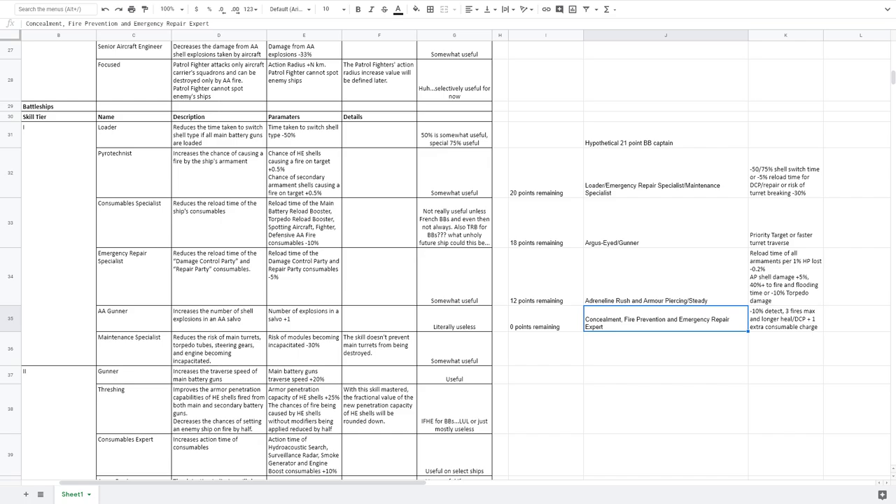
Check the note on the planned secondary armament range increase in the Explanations to skills block.
{"action": "scroll", "coordinate": [666, 319], "scroll_direction": "up", "scroll_amount": 12}
{"action": "left_click", "coordinate": [666, 332]}
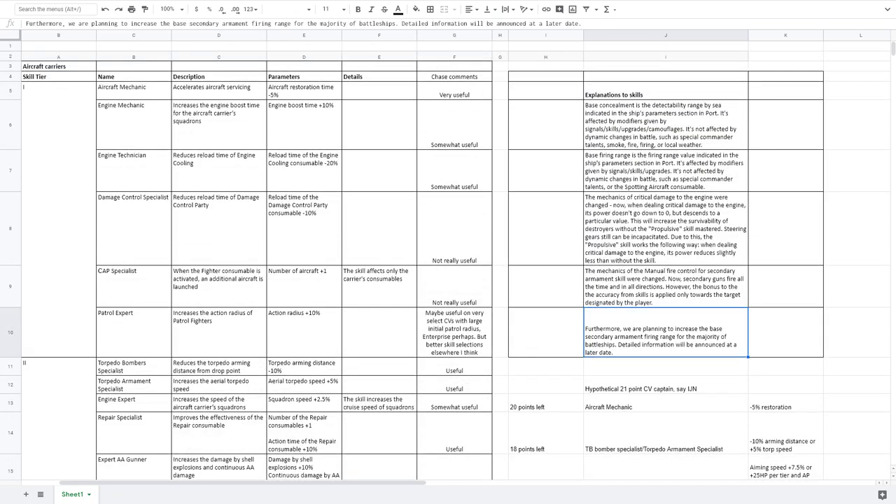
Go to the Cruisers tier I skills and highlight the Gunner and Torpedoman rows, checking Torpedoman's flooding parameter.
{"action": "scroll", "coordinate": [448, 259], "scroll_direction": "down", "scroll_amount": 20}
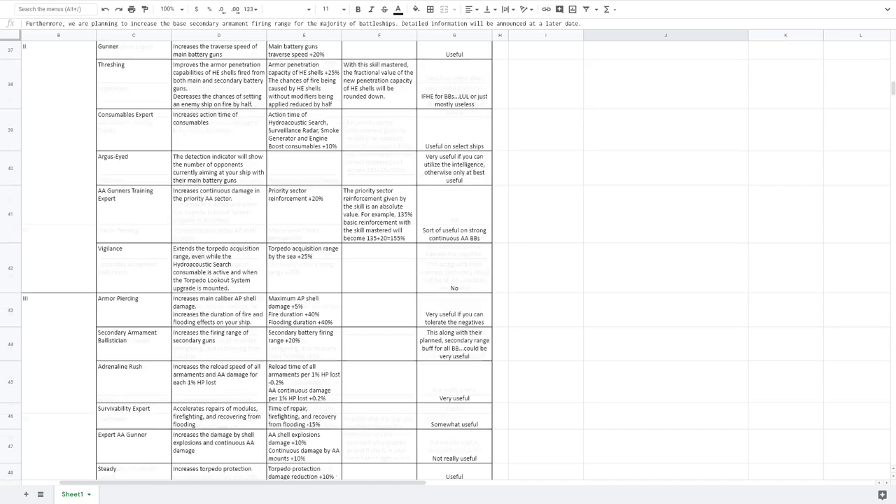
{"action": "scroll", "coordinate": [448, 260], "scroll_direction": "down", "scroll_amount": 4}
{"action": "scroll", "coordinate": [448, 259], "scroll_direction": "up", "scroll_amount": 2}
{"action": "scroll", "coordinate": [448, 259], "scroll_direction": "down", "scroll_amount": 8}
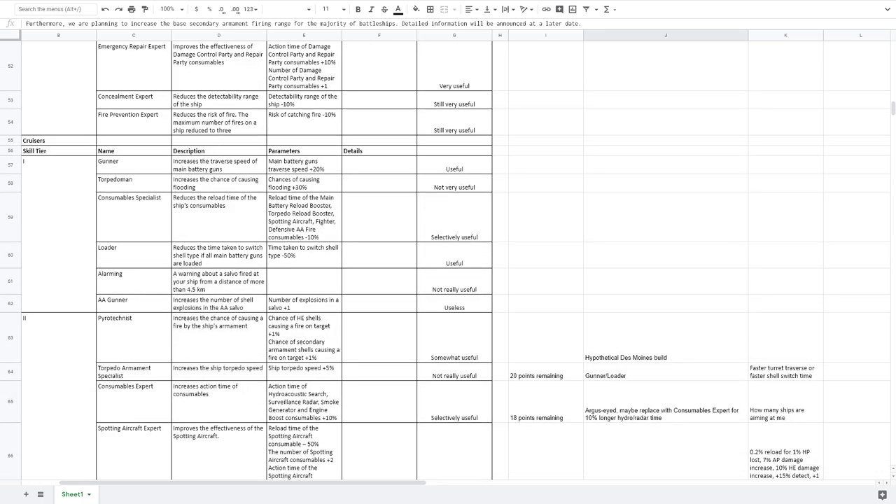
{"action": "scroll", "coordinate": [448, 259], "scroll_direction": "down", "scroll_amount": 1}
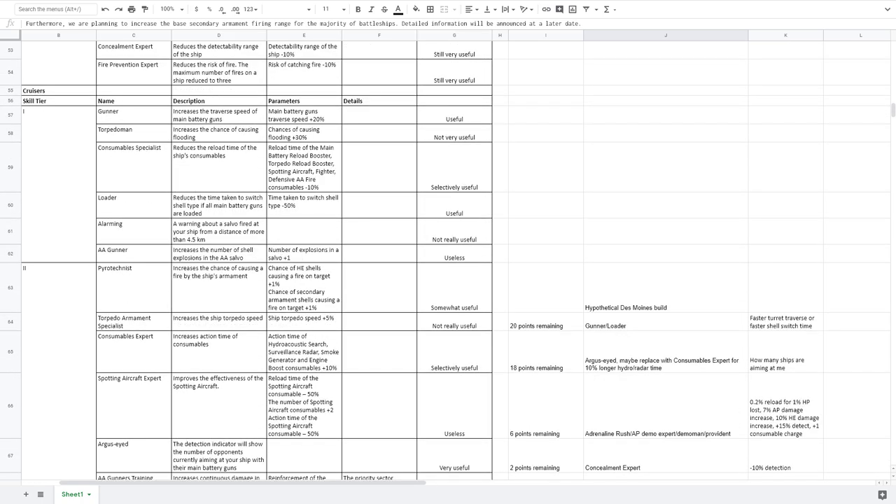
{"action": "scroll", "coordinate": [448, 259], "scroll_direction": "down", "scroll_amount": 1}
{"action": "scroll", "coordinate": [448, 259], "scroll_direction": "up", "scroll_amount": 1}
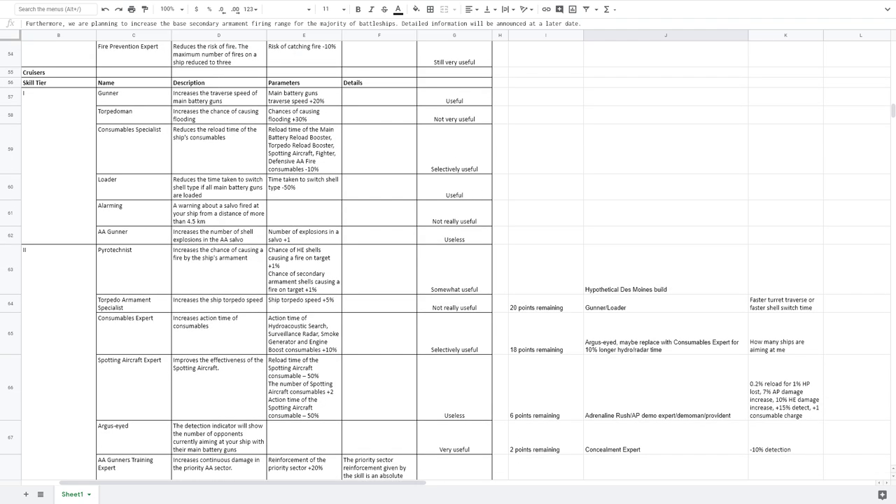
{"action": "scroll", "coordinate": [449, 259], "scroll_direction": "up", "scroll_amount": 2}
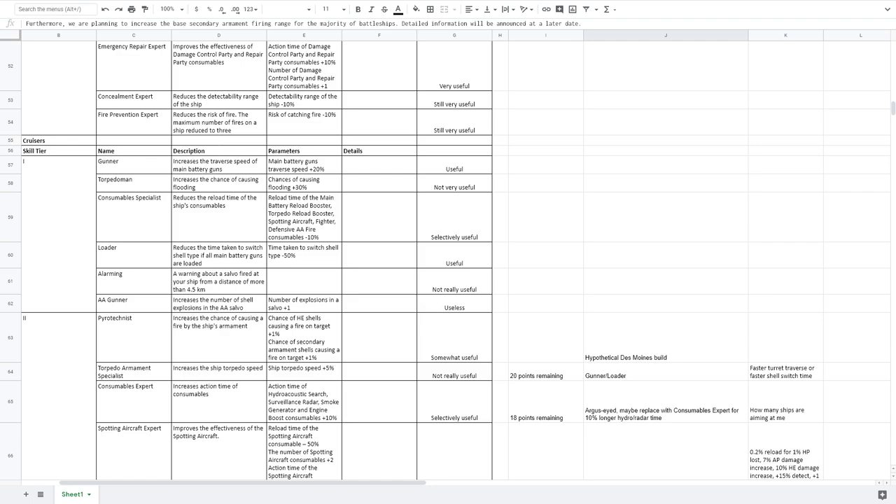
{"action": "left_click_drag", "start_coordinate": [134, 166], "coordinate": [454, 167]}
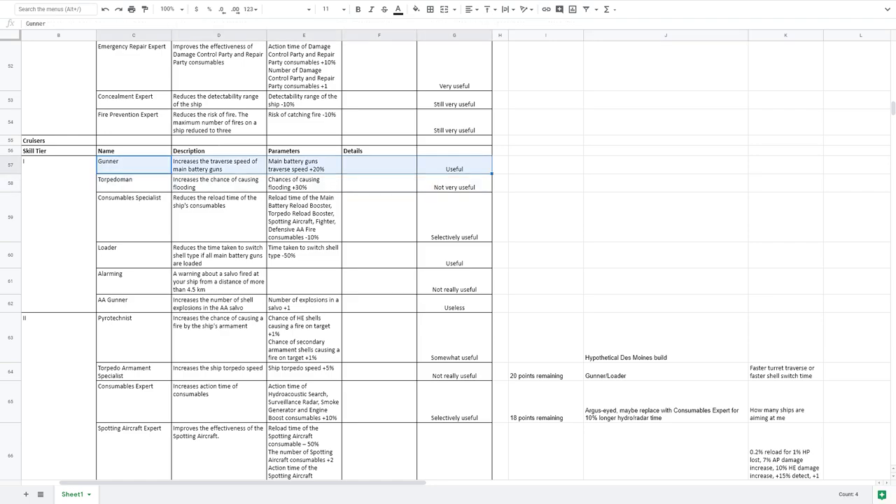
{"action": "left_click", "coordinate": [134, 184]}
{"action": "left_click_drag", "start_coordinate": [134, 184], "coordinate": [454, 183]}
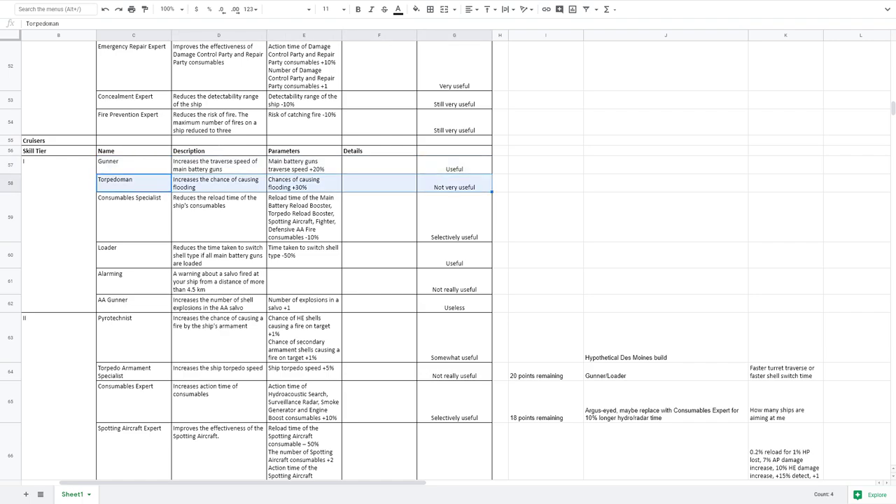
{"action": "left_click", "coordinate": [304, 184]}
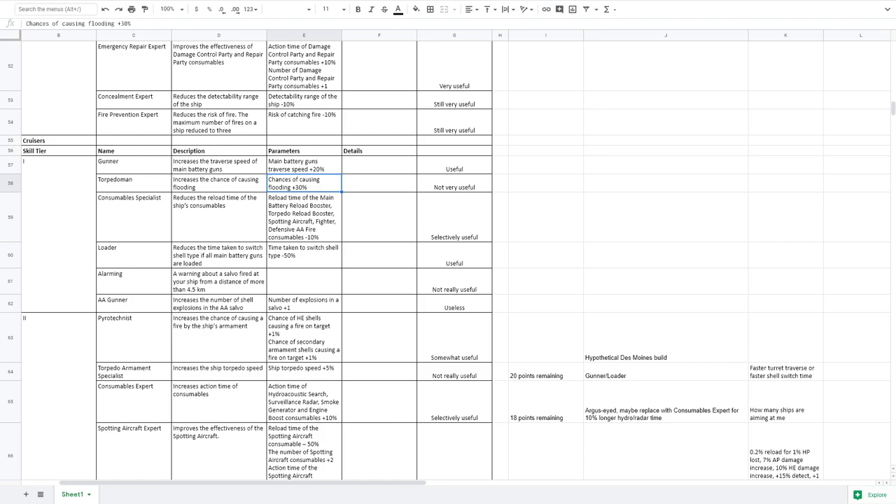
Highlight the cruiser Consumables Specialist and Loader rows and check each usefulness comment.
{"action": "left_click_drag", "start_coordinate": [134, 217], "coordinate": [453, 217]}
{"action": "left_click", "coordinate": [454, 217]}
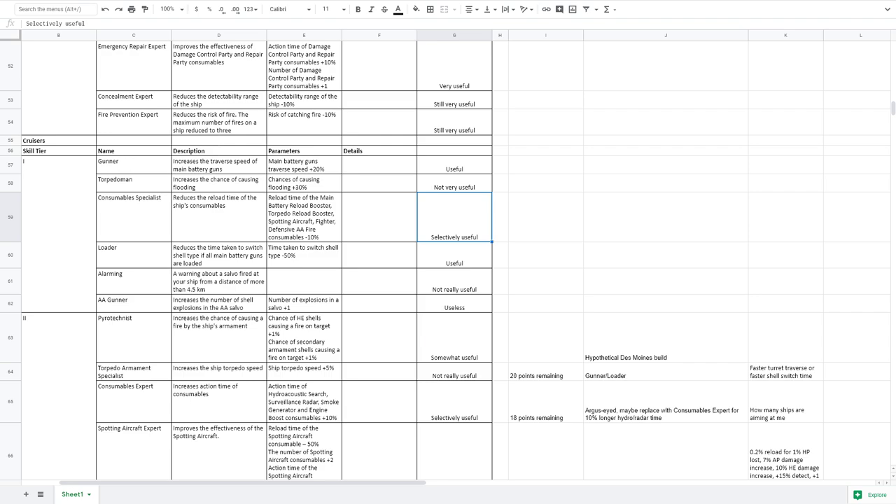
{"action": "left_click_drag", "start_coordinate": [133, 255], "coordinate": [454, 255]}
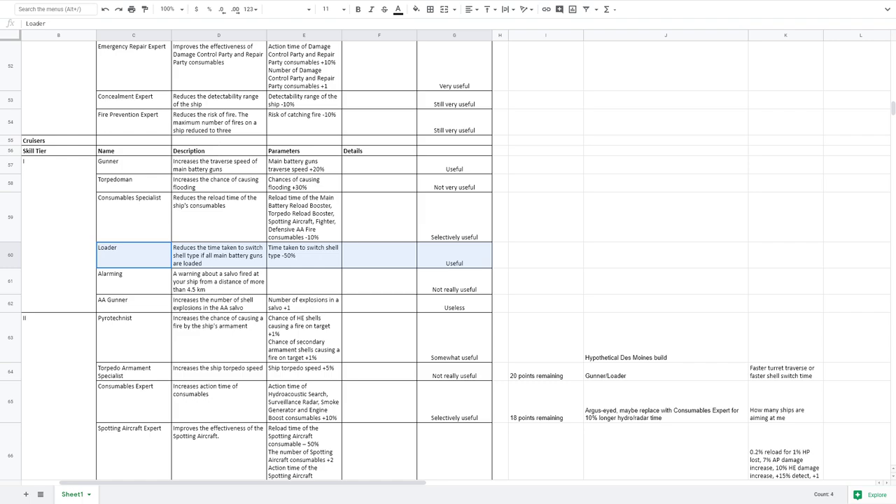
{"action": "left_click", "coordinate": [454, 255]}
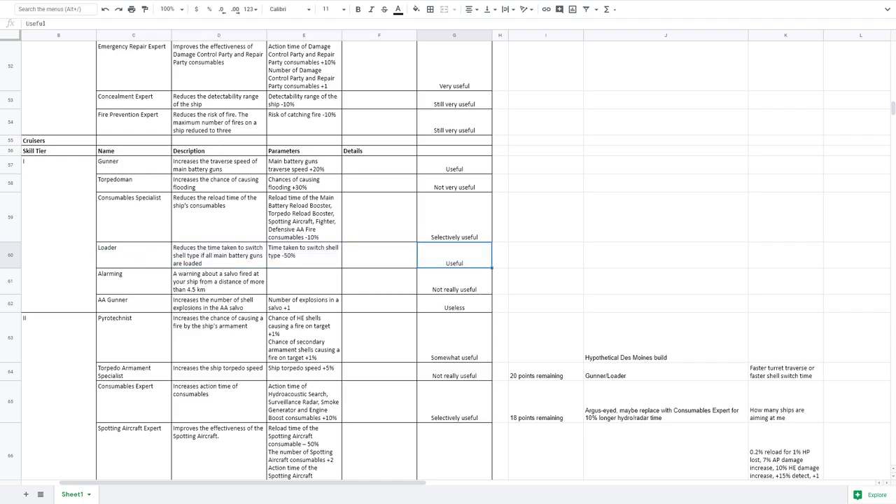
Highlight the cruiser Alarming and AA Gunner rows and check each usefulness comment.
{"action": "left_click_drag", "start_coordinate": [133, 282], "coordinate": [455, 282]}
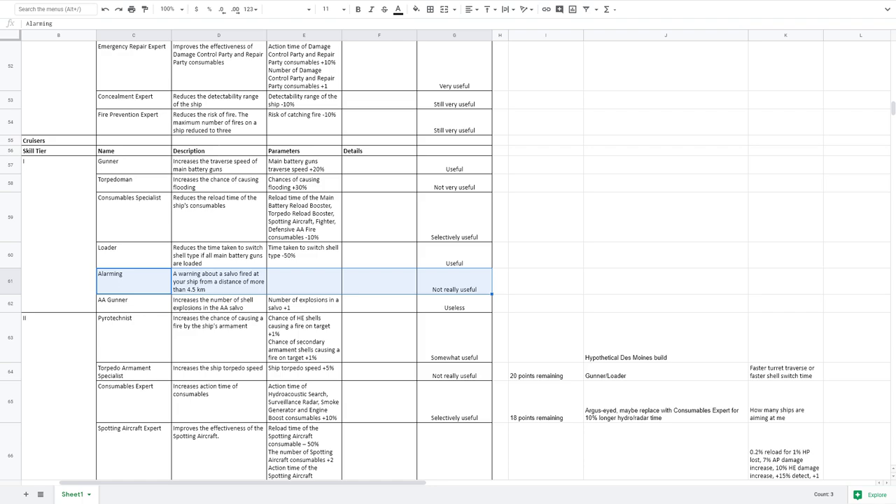
{"action": "left_click", "coordinate": [455, 282]}
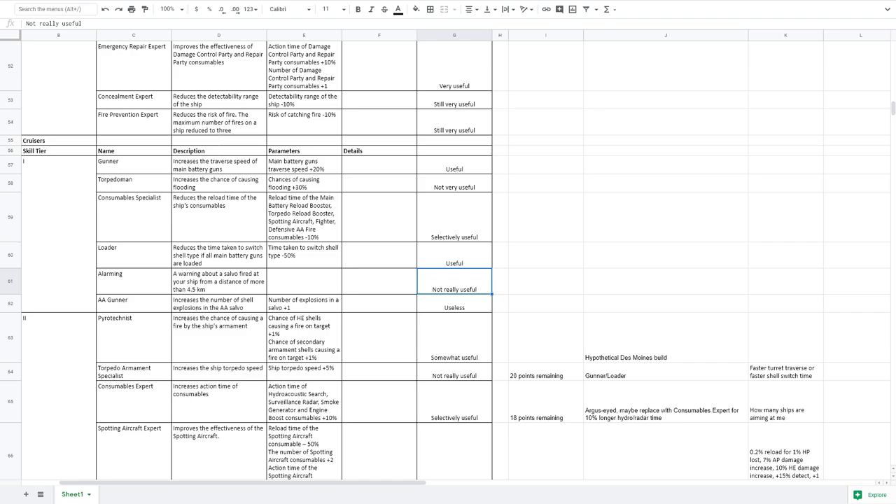
{"action": "left_click_drag", "start_coordinate": [133, 304], "coordinate": [444, 304]}
{"action": "left_click", "coordinate": [455, 303]}
Go to the cruiser tier II skills and highlight the Pyrotechnist row, checking its fire chance parameters.
{"action": "scroll", "coordinate": [454, 303], "scroll_direction": "down", "scroll_amount": 2}
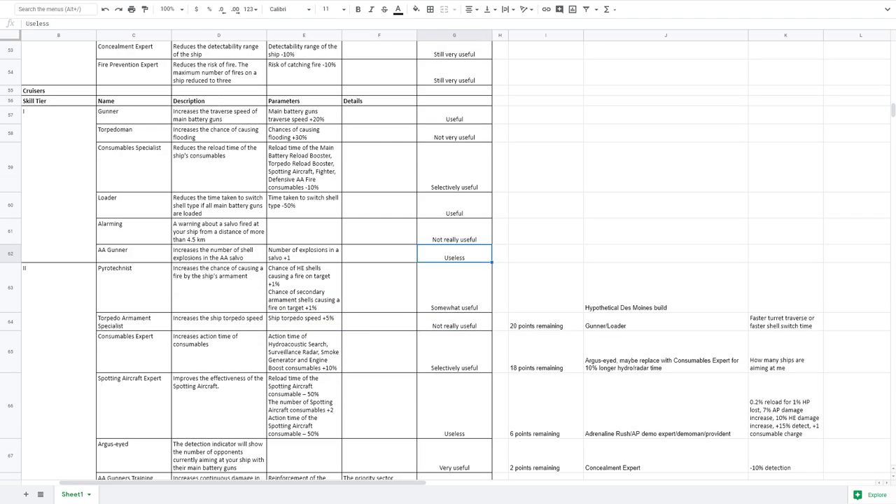
{"action": "scroll", "coordinate": [449, 262], "scroll_direction": "down", "scroll_amount": 1}
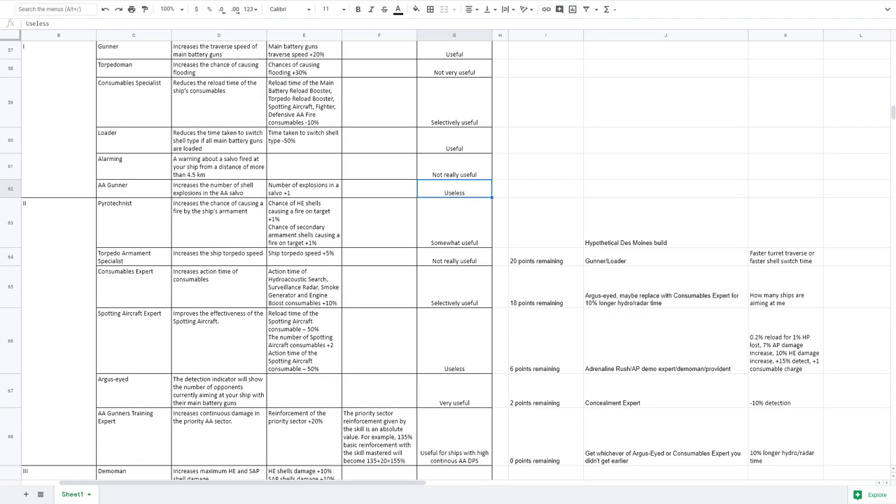
{"action": "scroll", "coordinate": [449, 262], "scroll_direction": "down", "scroll_amount": 1}
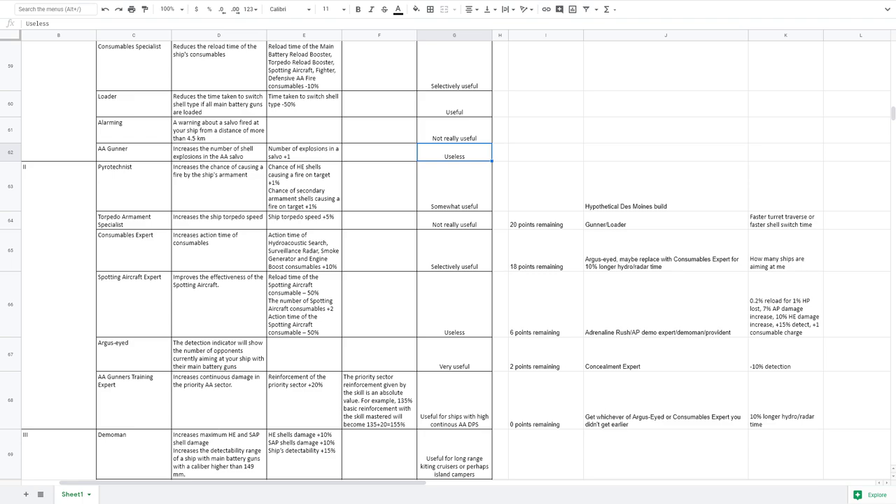
{"action": "scroll", "coordinate": [448, 262], "scroll_direction": "down", "scroll_amount": 1}
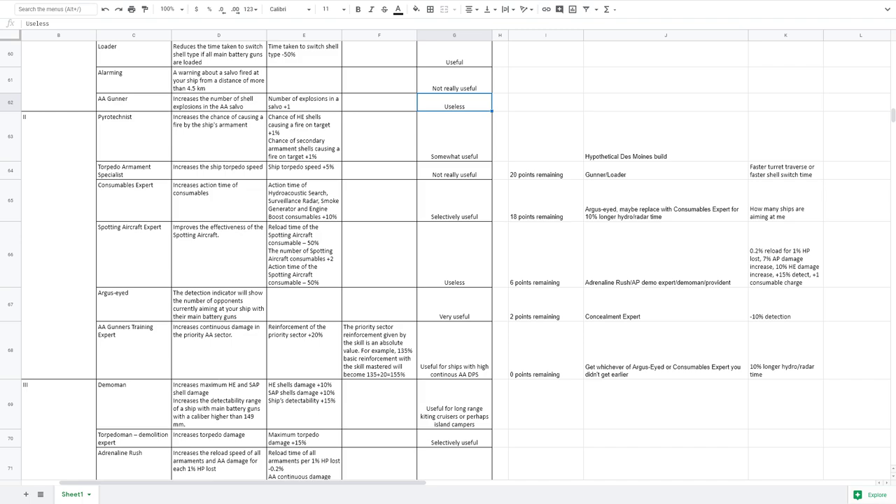
{"action": "left_click", "coordinate": [304, 137]}
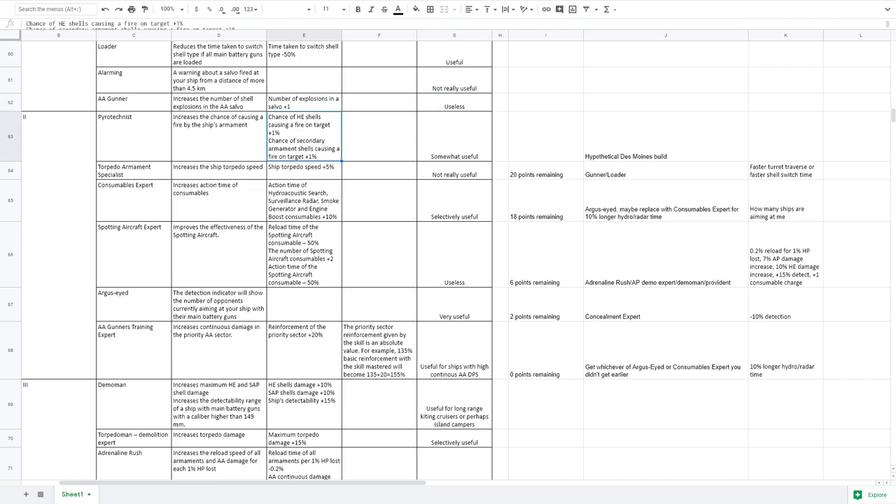
{"action": "left_click_drag", "start_coordinate": [455, 137], "coordinate": [134, 137]}
{"action": "left_click", "coordinate": [134, 136]}
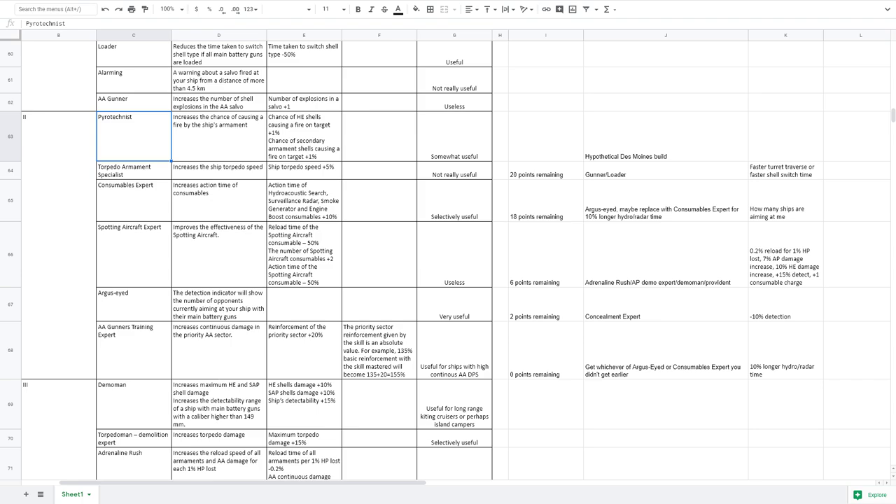
Highlight the cruiser Torpedo Armament Specialist and Consumables Expert rows, checking each usefulness comment and the Consumables Expert parameters.
{"action": "key", "text": "Down"}
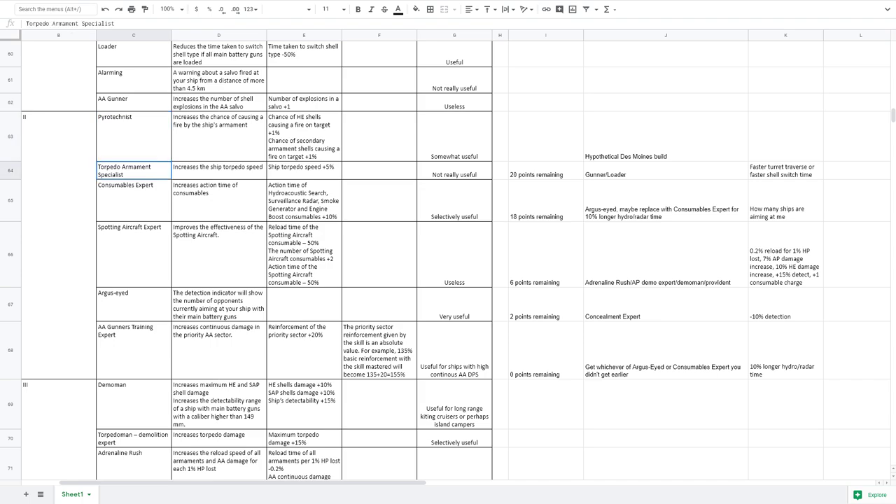
{"action": "key", "text": "shift+Right"}
{"action": "key", "text": "shift+Right"}
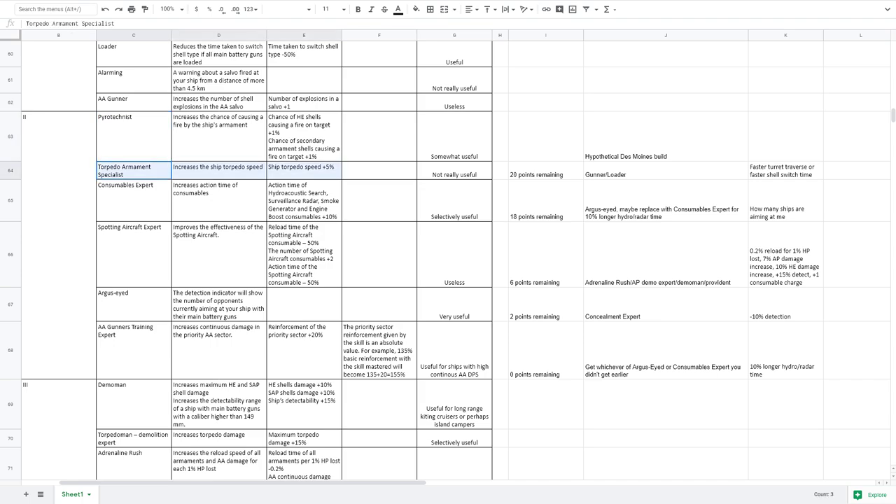
{"action": "left_click", "coordinate": [454, 171]}
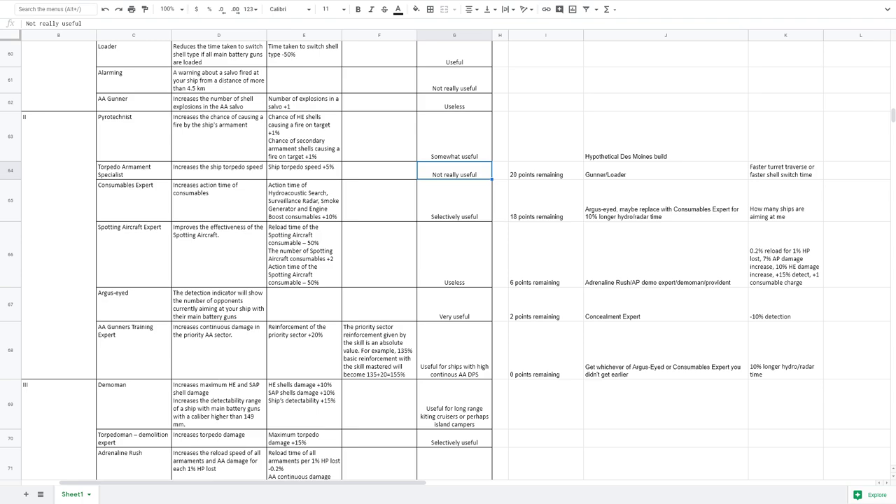
{"action": "left_click", "coordinate": [454, 201]}
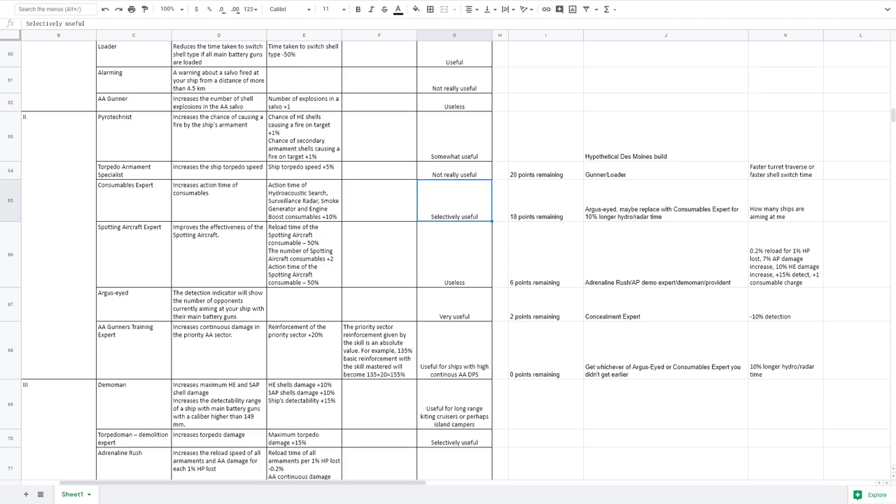
{"action": "left_click_drag", "start_coordinate": [133, 201], "coordinate": [231, 201]}
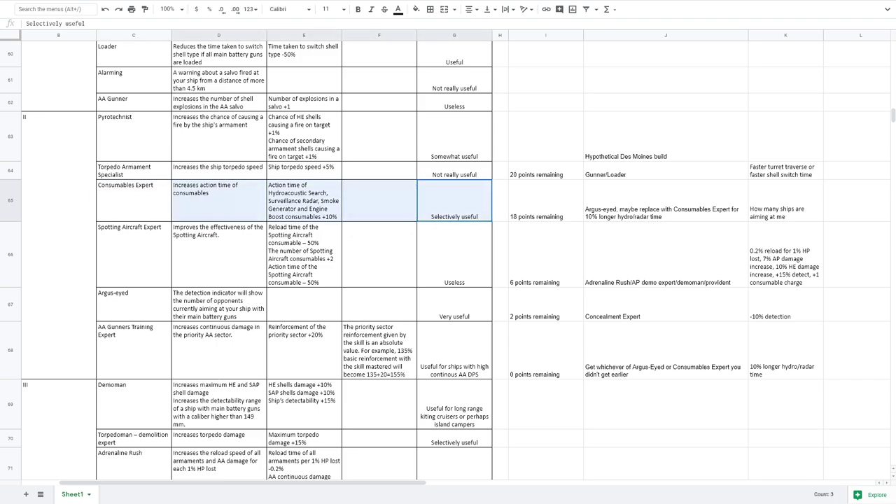
{"action": "left_click", "coordinate": [304, 201]}
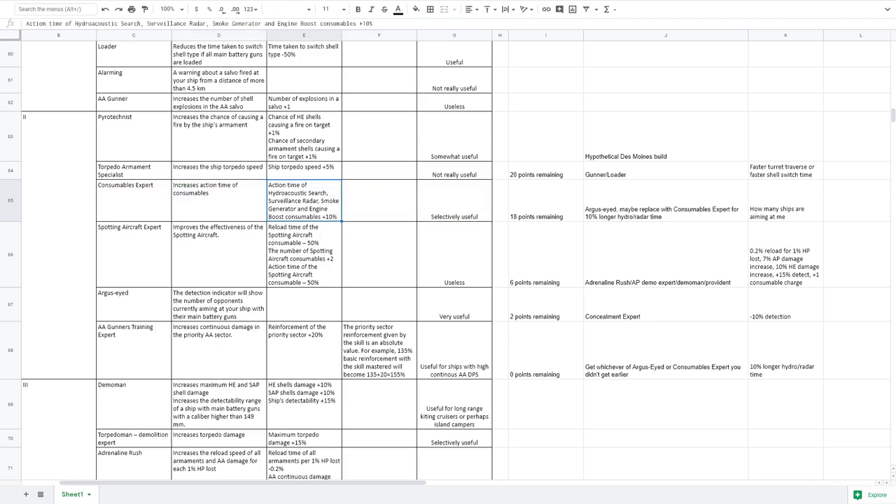
Check the cruiser Spotting Aircraft Expert skill and its parameters.
{"action": "left_click", "coordinate": [133, 255]}
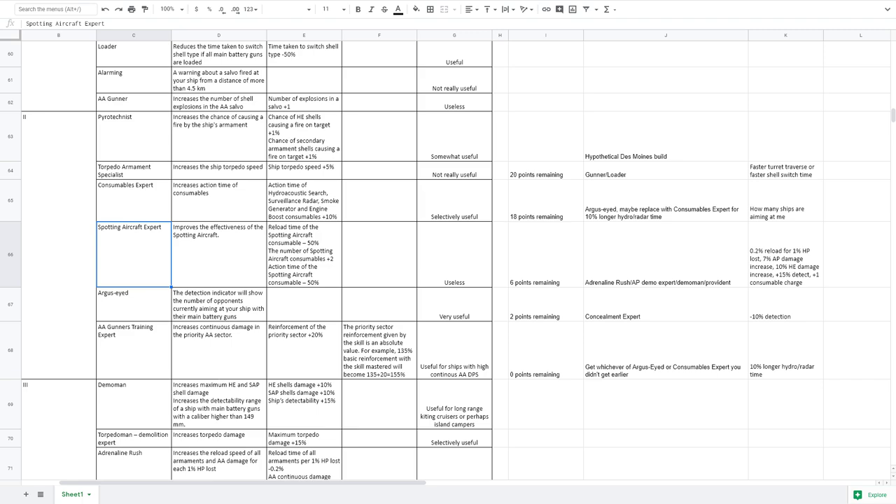
{"action": "left_click", "coordinate": [304, 255]}
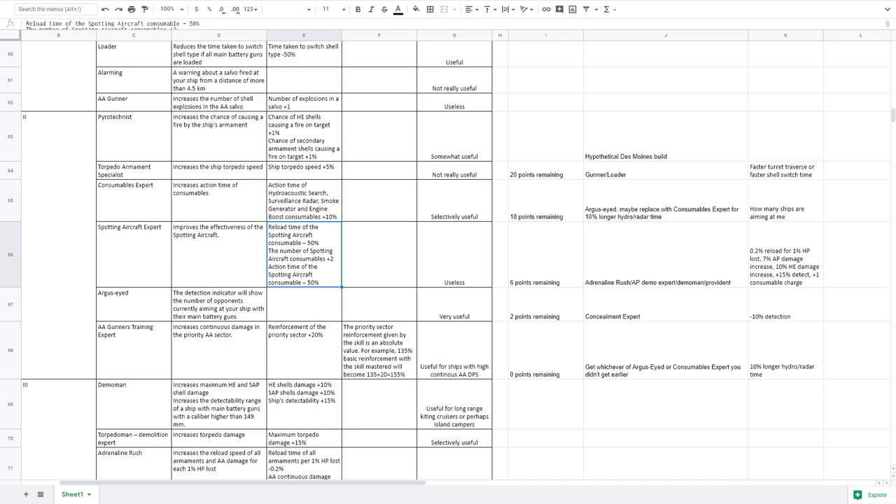
{"action": "left_click_drag", "start_coordinate": [455, 255], "coordinate": [455, 234]}
{"action": "left_click", "coordinate": [134, 255]}
Highlight the cruiser Argus-eyed row and check the usefulness comment for AA Gunners Training Expert.
{"action": "scroll", "coordinate": [134, 255], "scroll_direction": "down", "scroll_amount": 1}
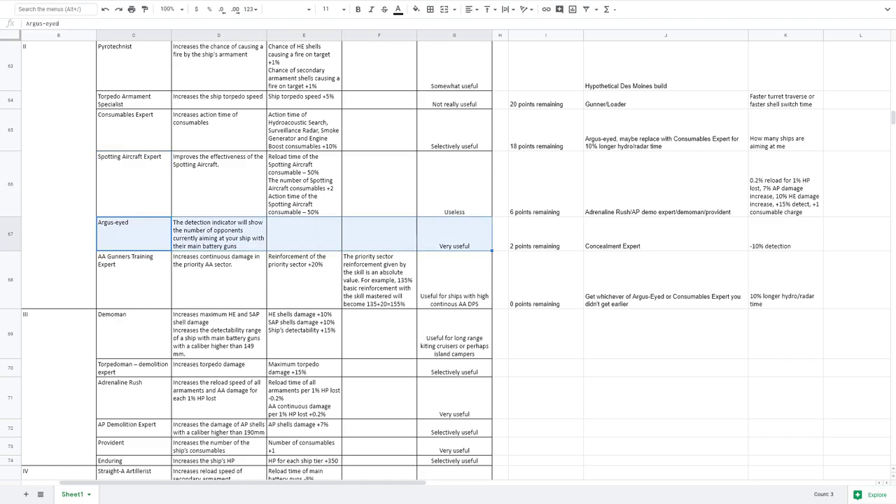
{"action": "left_click", "coordinate": [455, 234]}
{"action": "left_click_drag", "start_coordinate": [454, 234], "coordinate": [134, 233]}
{"action": "left_click", "coordinate": [133, 234]}
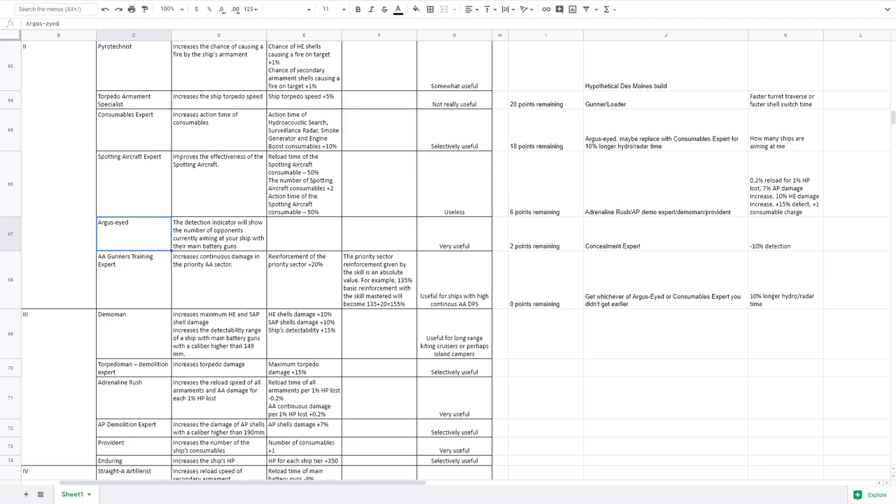
{"action": "left_click", "coordinate": [455, 280]}
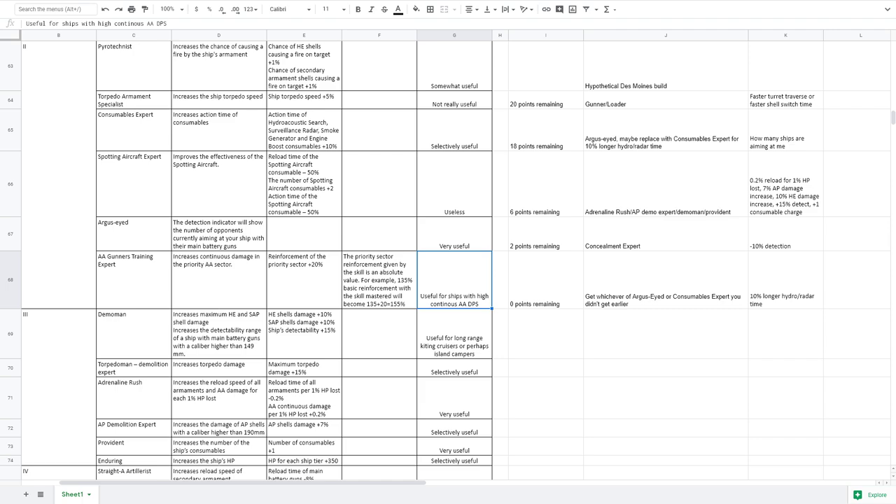
Highlight the Argus-eyed and Consumables Expert rows again to compare them as the cruiser tier II picks.
{"action": "left_click_drag", "start_coordinate": [455, 235], "coordinate": [133, 235]}
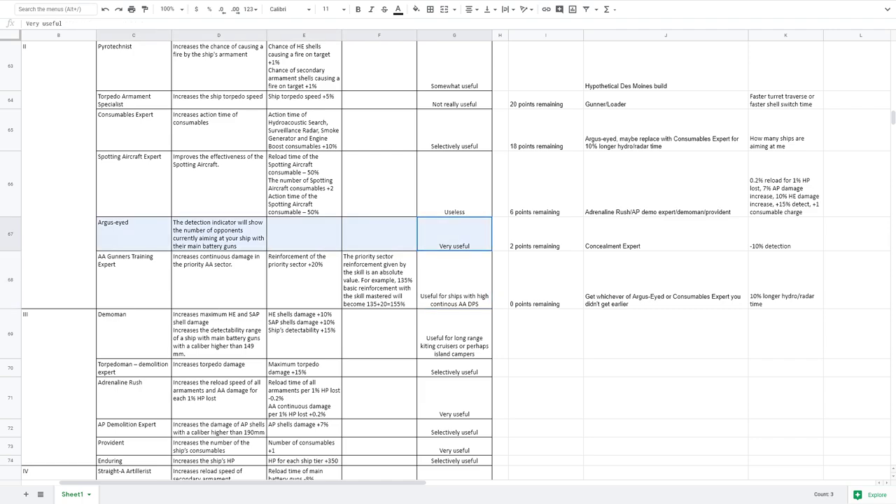
{"action": "left_click", "coordinate": [134, 235]}
{"action": "left_click_drag", "start_coordinate": [134, 131], "coordinate": [448, 135]}
{"action": "left_click", "coordinate": [455, 133]}
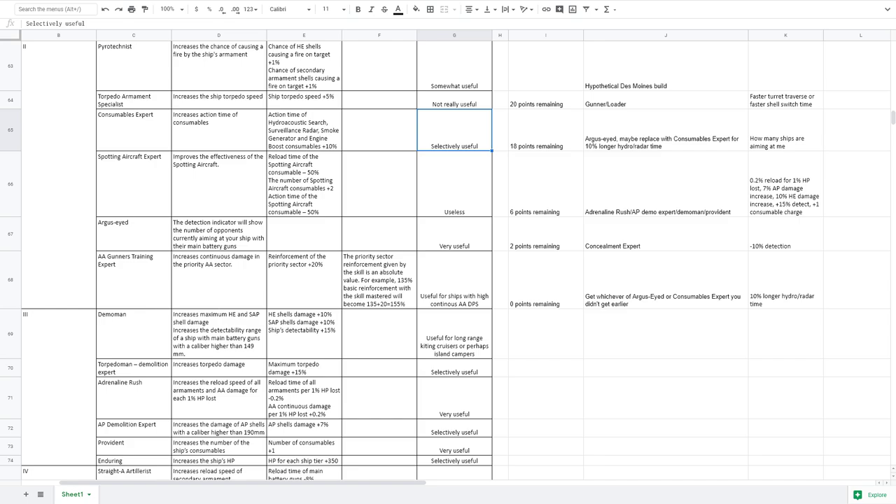
Go to the cruiser tier III skills and highlight the Demoman row, checking its usefulness comment.
{"action": "scroll", "coordinate": [448, 260], "scroll_direction": "down", "scroll_amount": 3}
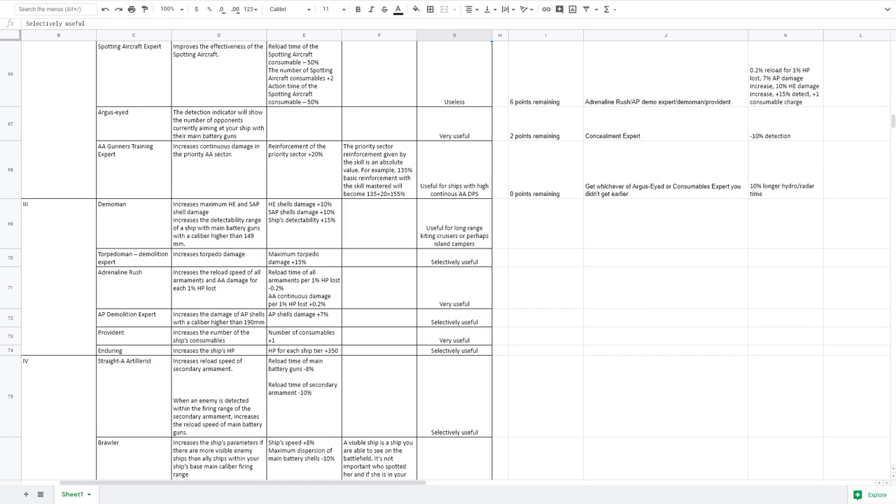
{"action": "scroll", "coordinate": [448, 259], "scroll_direction": "down", "scroll_amount": 1}
{"action": "scroll", "coordinate": [448, 259], "scroll_direction": "down", "scroll_amount": 1}
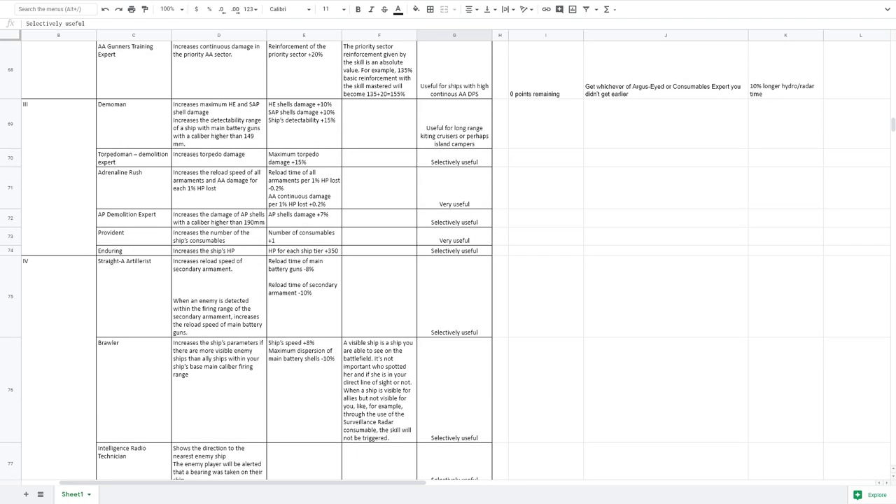
{"action": "scroll", "coordinate": [448, 259], "scroll_direction": "up", "scroll_amount": 1}
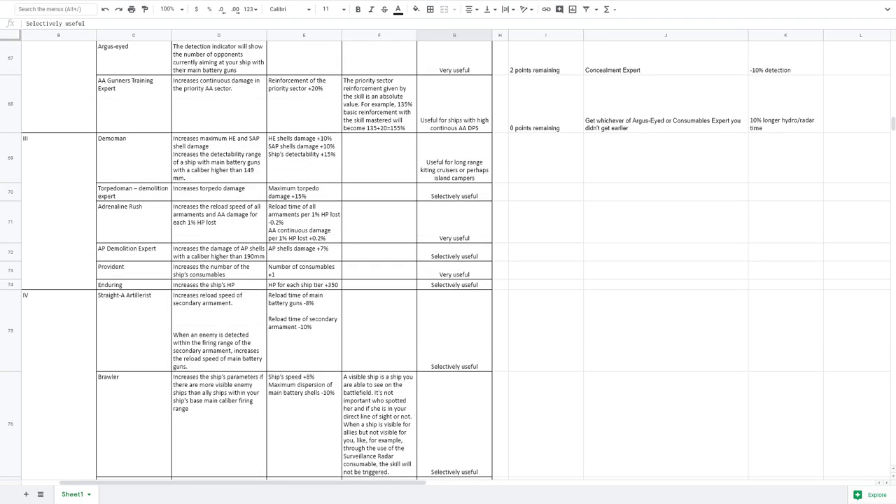
{"action": "left_click", "coordinate": [133, 158]}
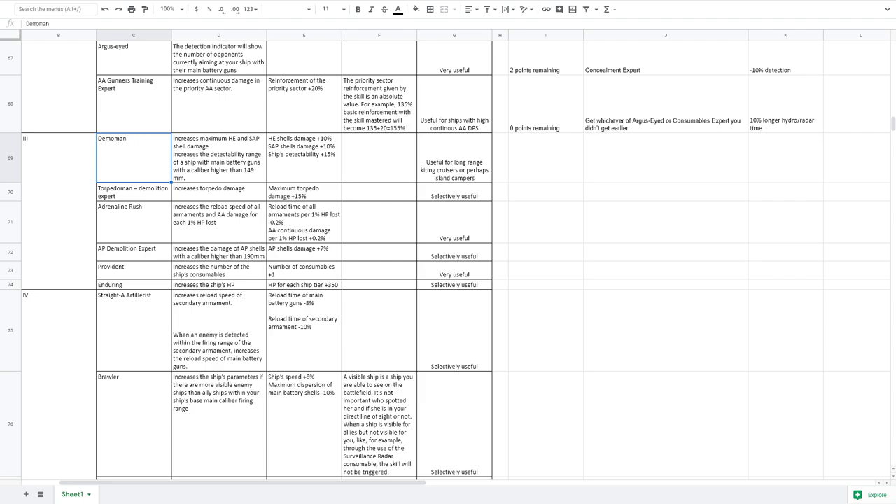
{"action": "left_click_drag", "start_coordinate": [133, 158], "coordinate": [455, 158]}
{"action": "left_click", "coordinate": [455, 157]}
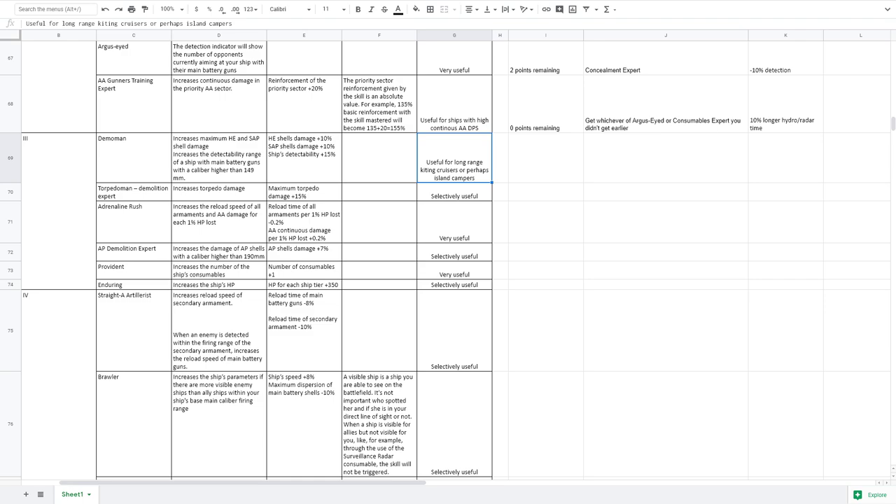
Highlight the cruiser Torpedoman – demolition expert row through its parameters and check its usefulness comment.
{"action": "left_click", "coordinate": [133, 193]}
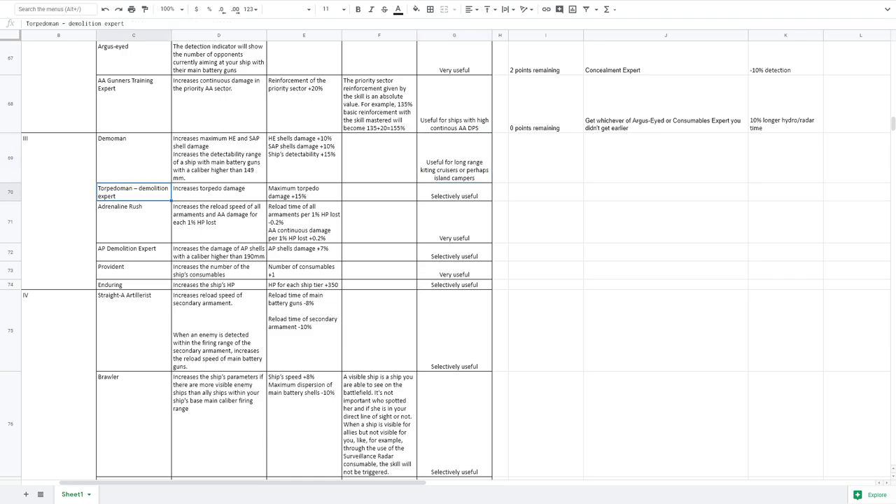
{"action": "key", "text": "shift+Right"}
{"action": "key", "text": "shift+Right"}
{"action": "key", "text": "Right"}
{"action": "key", "text": "Right"}
{"action": "key", "text": "Right"}
{"action": "key", "text": "Right"}
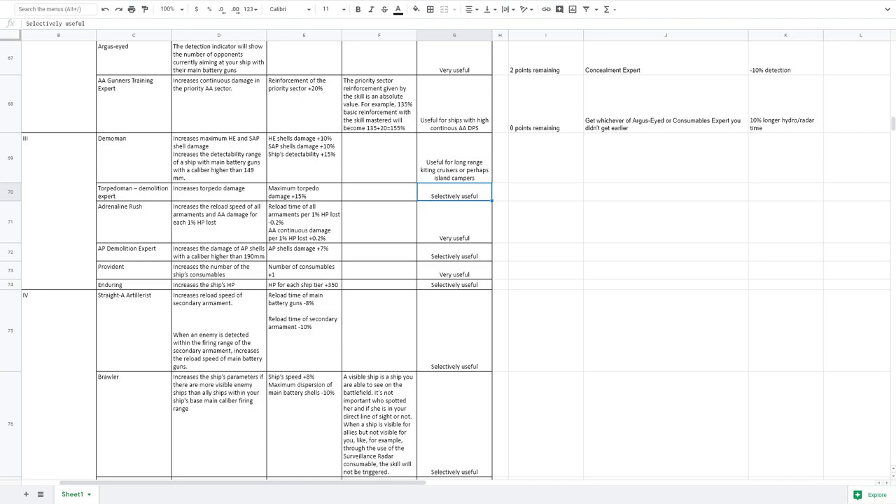
{"action": "mouse_move", "coordinate": [455, 192]}
{"action": "left_mouse_down"}
{"action": "mouse_move", "coordinate": [133, 192]}
{"action": "mouse_move", "coordinate": [454, 192]}
{"action": "left_mouse_up"}
Highlight the cruiser Adrenaline Rush and AP Demolition Expert rows, checking the AP shell damage parameter.
{"action": "left_click", "coordinate": [134, 222]}
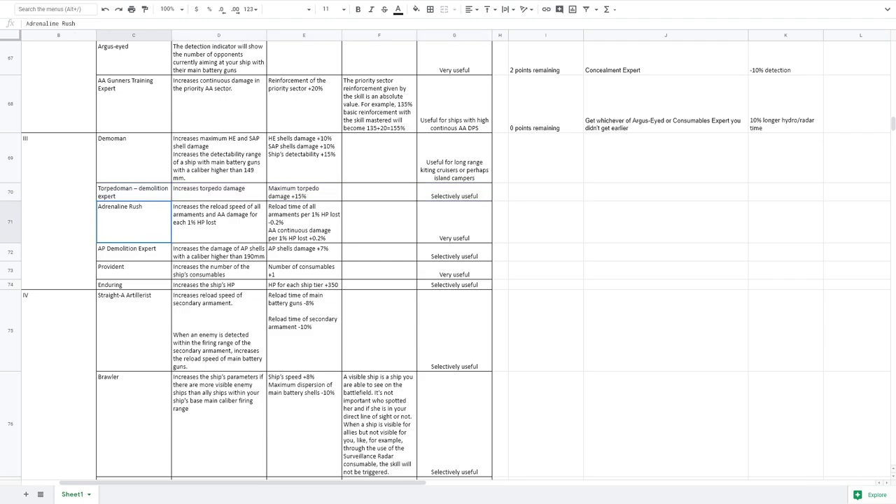
{"action": "left_click_drag", "start_coordinate": [134, 222], "coordinate": [455, 222]}
{"action": "left_click", "coordinate": [455, 222]}
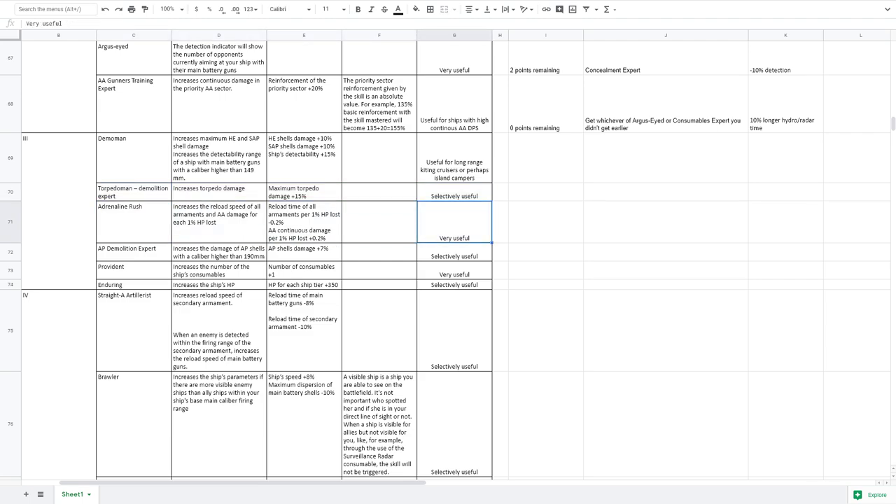
{"action": "left_click_drag", "start_coordinate": [134, 252], "coordinate": [454, 253]}
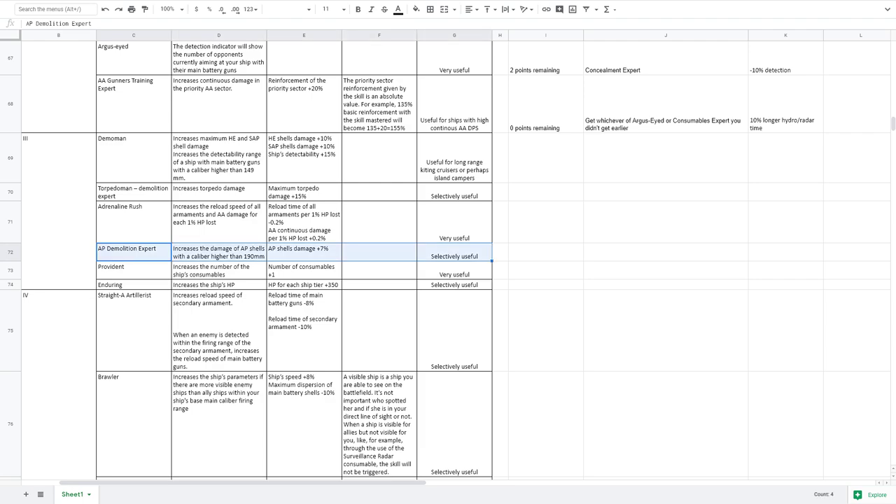
{"action": "left_click", "coordinate": [304, 252]}
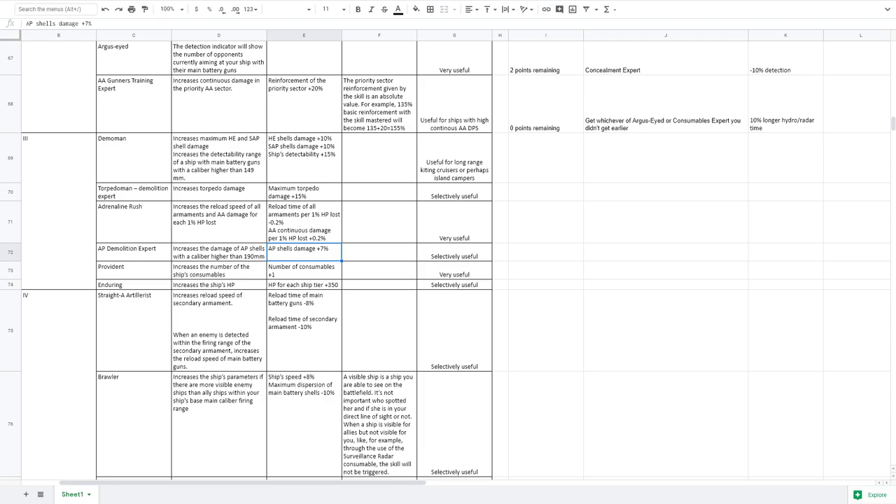
{"action": "left_click_drag", "start_coordinate": [455, 253], "coordinate": [134, 253]}
Highlight the cruiser Provident row, checking its consumables parameter and usefulness comment.
{"action": "left_click", "coordinate": [133, 271]}
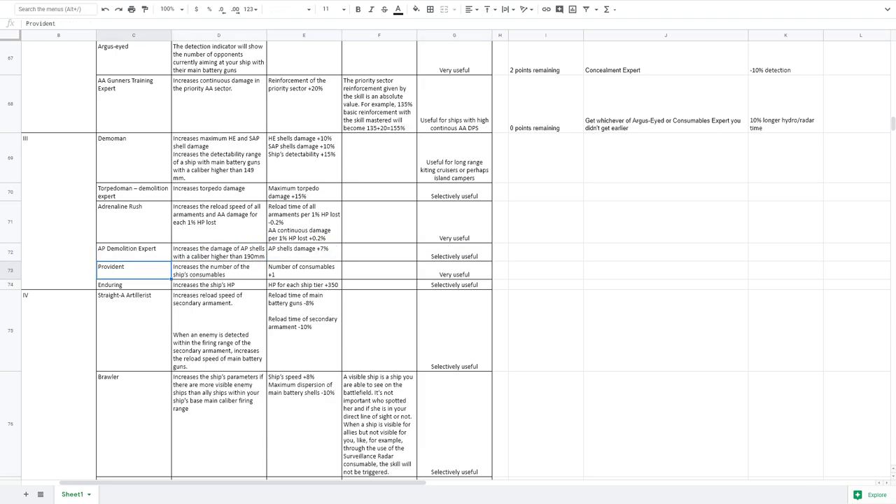
{"action": "left_click_drag", "start_coordinate": [134, 271], "coordinate": [304, 271]}
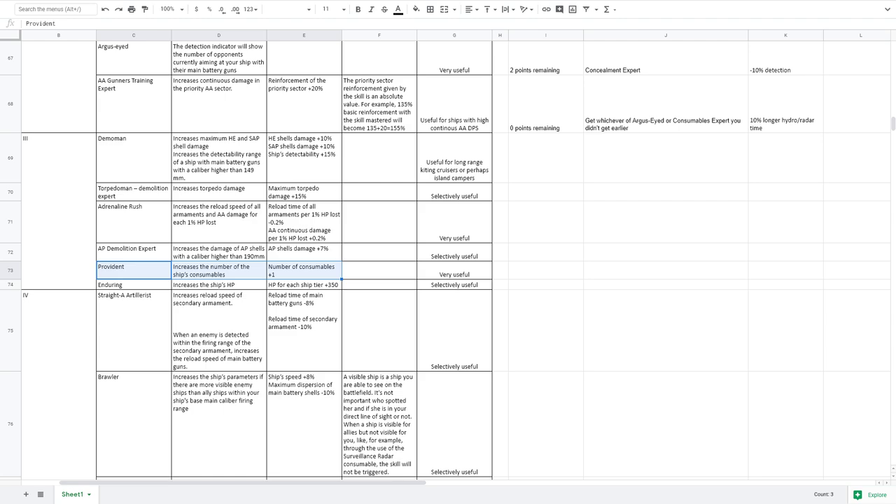
{"action": "left_click", "coordinate": [304, 270]}
{"action": "left_click", "coordinate": [454, 270]}
{"action": "left_click_drag", "start_coordinate": [454, 271], "coordinate": [134, 270]}
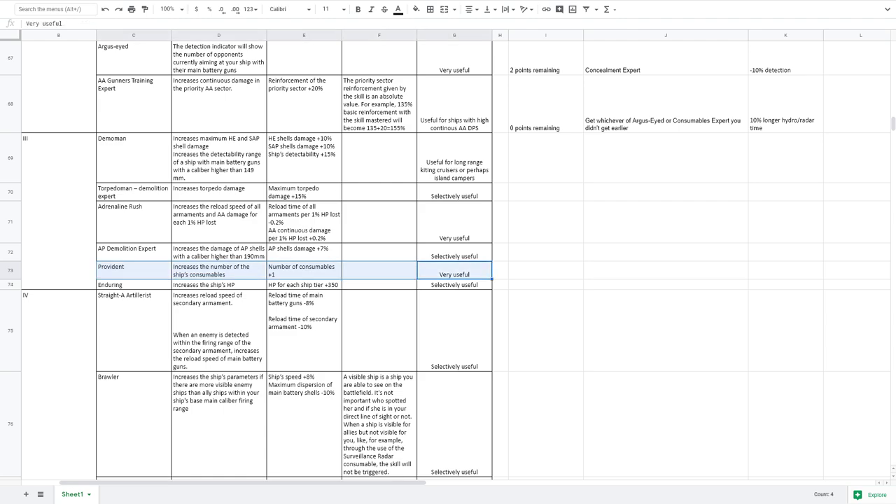
{"action": "left_click", "coordinate": [133, 270]}
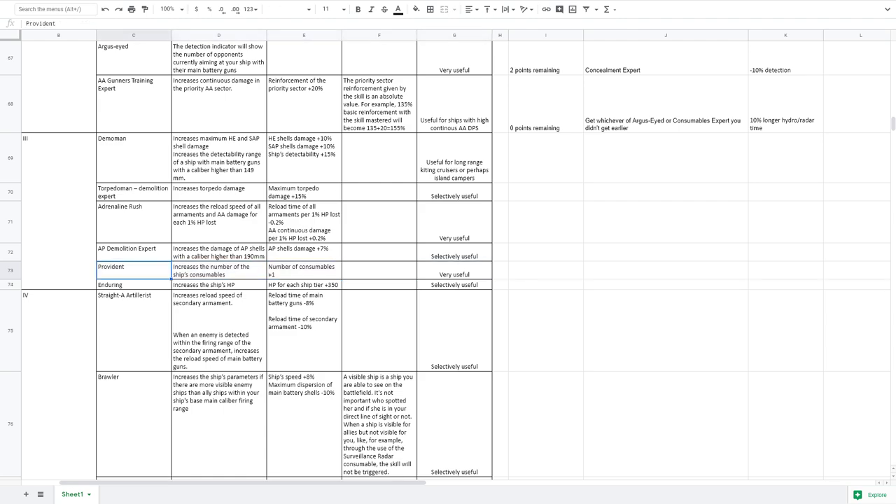
Highlight the cruiser Enduring row through its parameters and check its usefulness comment.
{"action": "key", "text": "Down"}
{"action": "key", "text": "shift+Right"}
{"action": "key", "text": "shift+Right"}
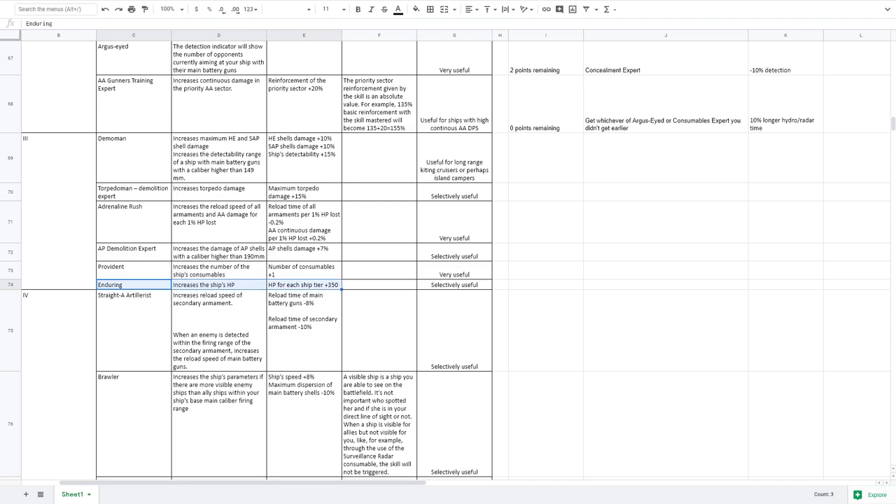
{"action": "left_click", "coordinate": [379, 285]}
{"action": "key", "text": "Right"}
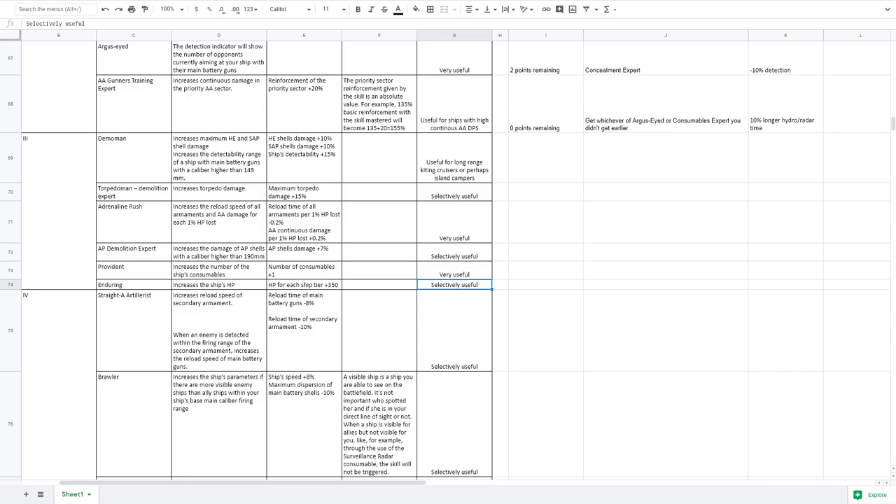
Go to the cruiser tier IV skills and go through the Straight-A Artillerist row, checking its parameters and usefulness comment.
{"action": "scroll", "coordinate": [448, 259], "scroll_direction": "down", "scroll_amount": 3}
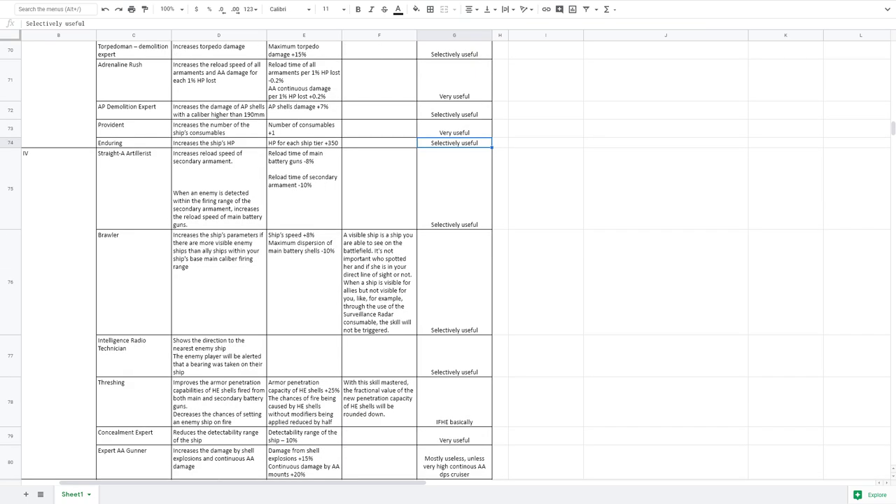
{"action": "scroll", "coordinate": [448, 259], "scroll_direction": "down", "scroll_amount": 2}
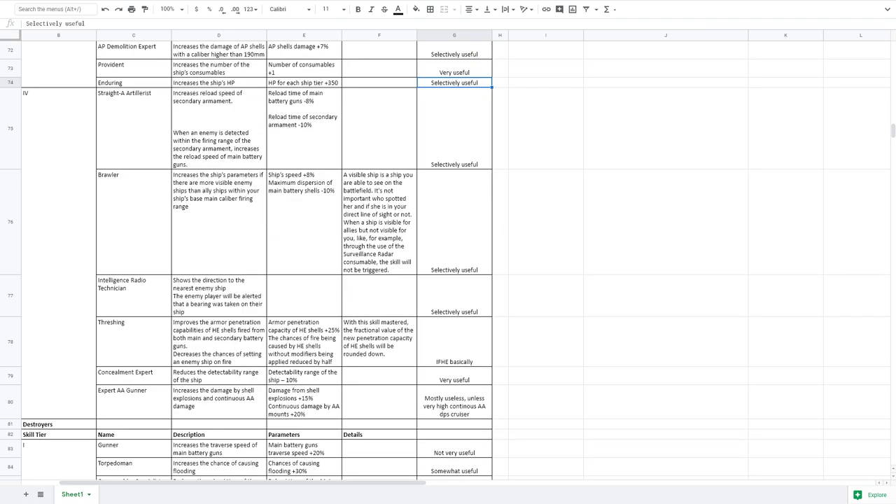
{"action": "scroll", "coordinate": [448, 259], "scroll_direction": "up", "scroll_amount": 1}
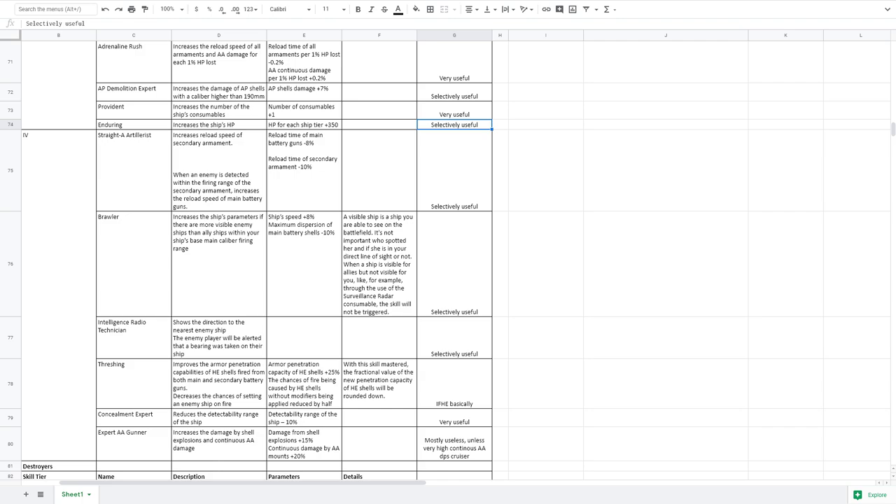
{"action": "left_click", "coordinate": [133, 170]}
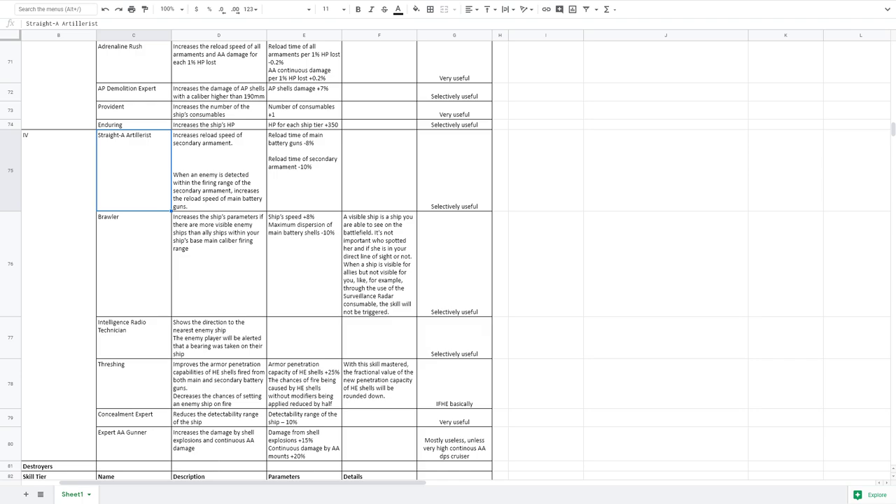
{"action": "key", "text": "Right"}
{"action": "key", "text": "Right"}
{"action": "key", "text": "Right"}
{"action": "key", "text": "Right"}
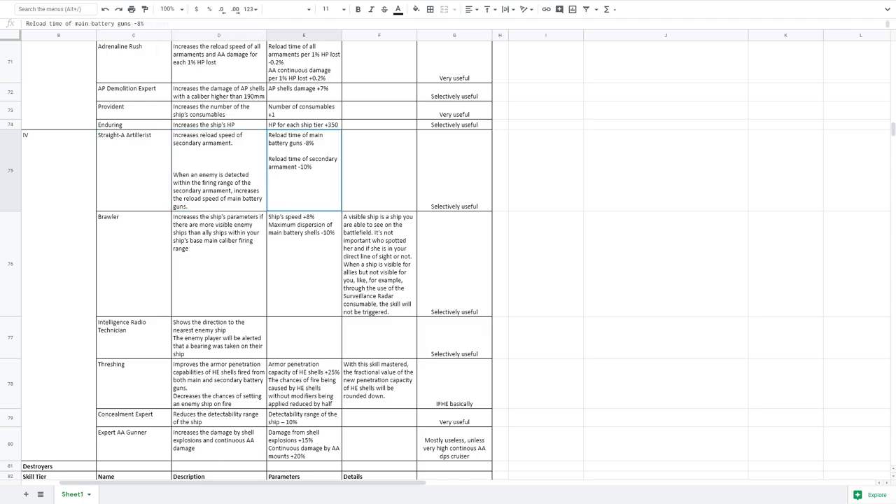
{"action": "key", "text": "Down"}
{"action": "key", "text": "Up"}
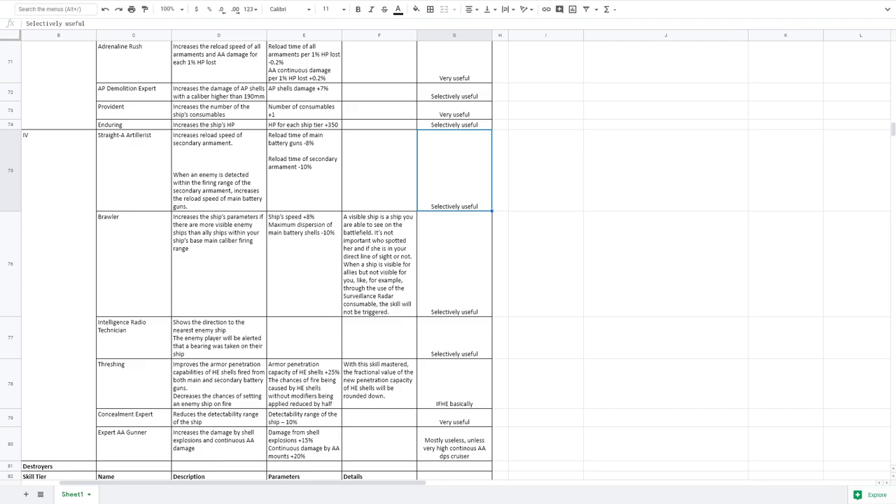
{"action": "left_click_drag", "start_coordinate": [134, 171], "coordinate": [455, 171]}
{"action": "left_click", "coordinate": [455, 171]}
Highlight the cruiser Brawler row, checking its speed and dispersion parameters and its usefulness comment.
{"action": "left_click_drag", "start_coordinate": [134, 264], "coordinate": [455, 264]}
{"action": "left_click", "coordinate": [454, 264]}
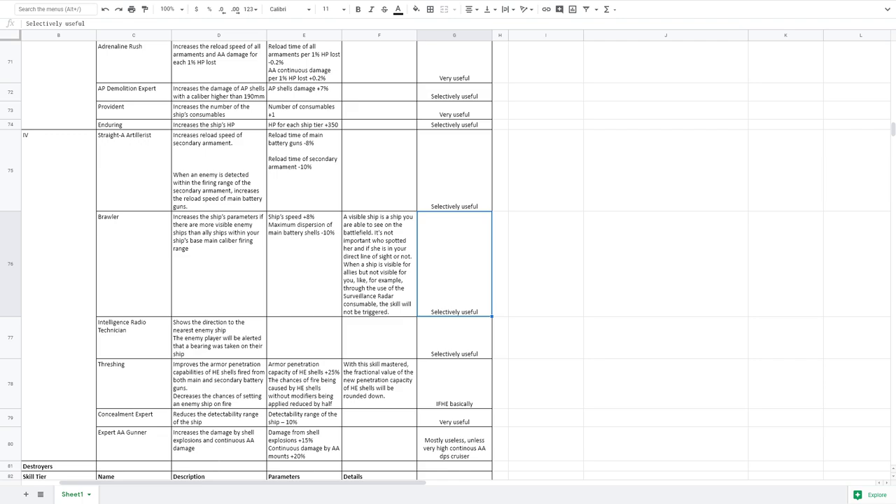
{"action": "left_click", "coordinate": [304, 264]}
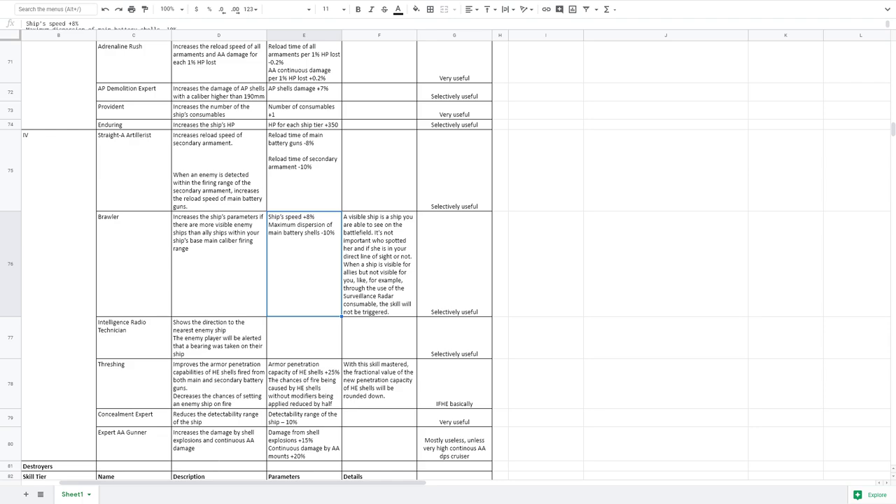
{"action": "scroll", "coordinate": [448, 259], "scroll_direction": "down", "scroll_amount": 1}
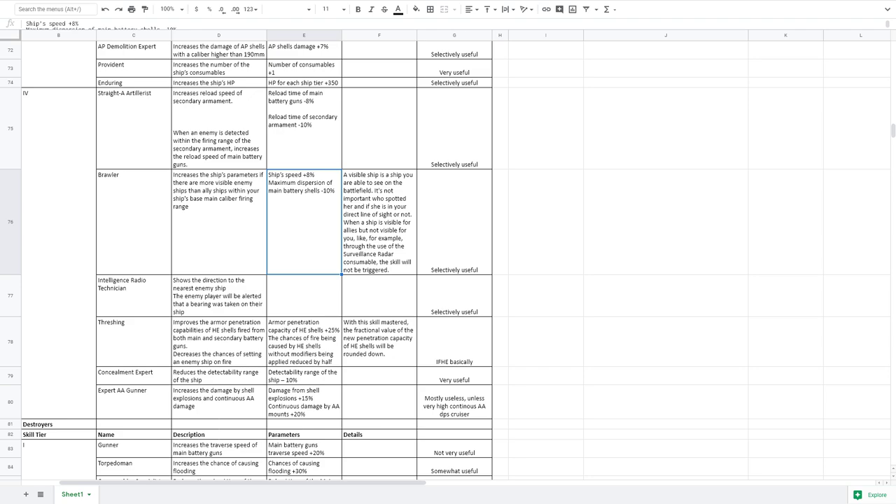
{"action": "left_click", "coordinate": [666, 222]}
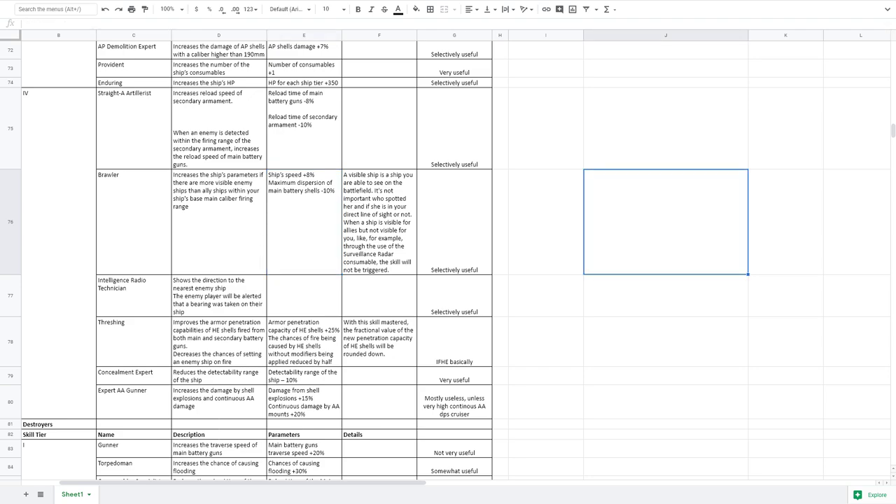
{"action": "left_click_drag", "start_coordinate": [134, 222], "coordinate": [454, 222]}
{"action": "left_click", "coordinate": [455, 222]}
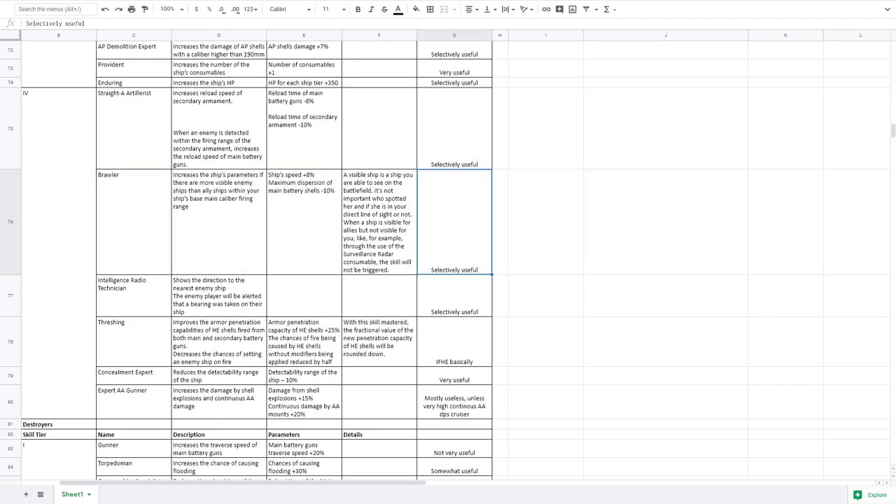
Highlight the cruiser Intelligence Radio Technician row from its name through its usefulness comment.
{"action": "scroll", "coordinate": [454, 222], "scroll_direction": "down", "scroll_amount": 1}
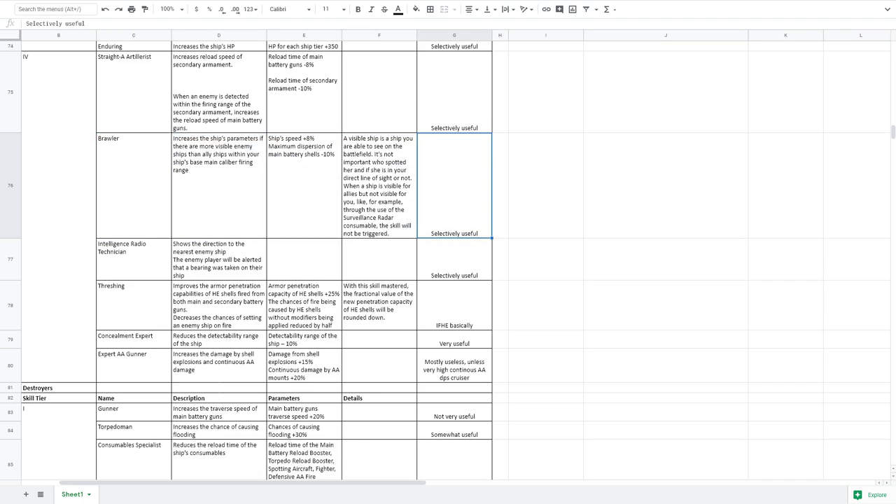
{"action": "left_click", "coordinate": [134, 259]}
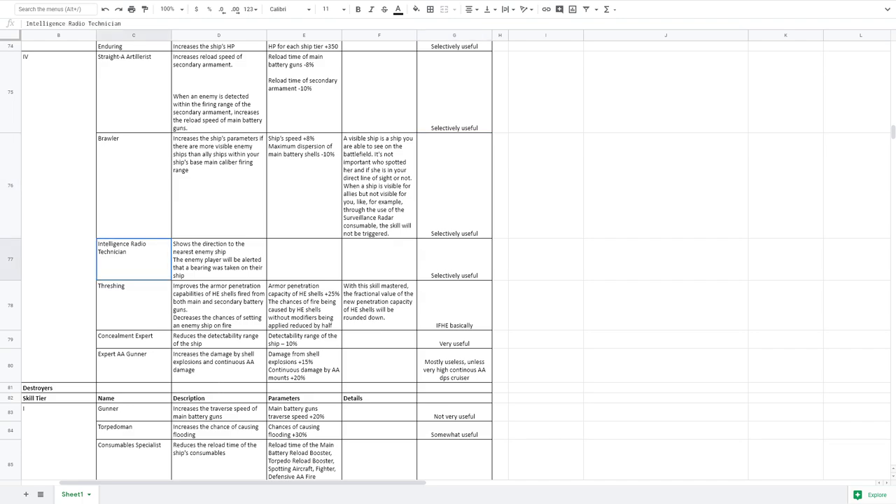
{"action": "key", "text": "shift+Right"}
{"action": "key", "text": "shift+Right"}
{"action": "key", "text": "shift+Right"}
{"action": "key", "text": "shift+Right"}
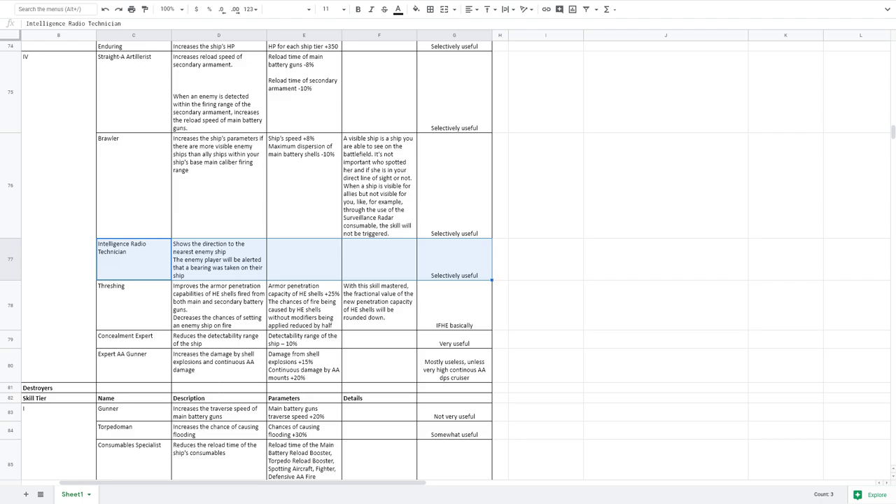
Highlight the cruiser Threshing row from its name through its usefulness comment.
{"action": "key", "text": "Down"}
{"action": "key", "text": "shift+Right"}
{"action": "key", "text": "shift+Right"}
{"action": "key", "text": "shift+Right"}
{"action": "key", "text": "shift+Right"}
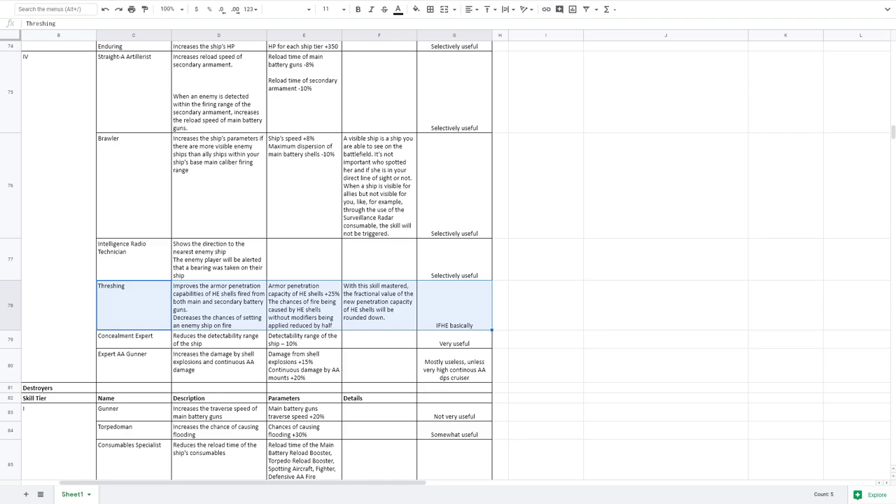
Highlight the cruiser Concealment Expert row from its name through its usefulness comment.
{"action": "key", "text": "Down"}
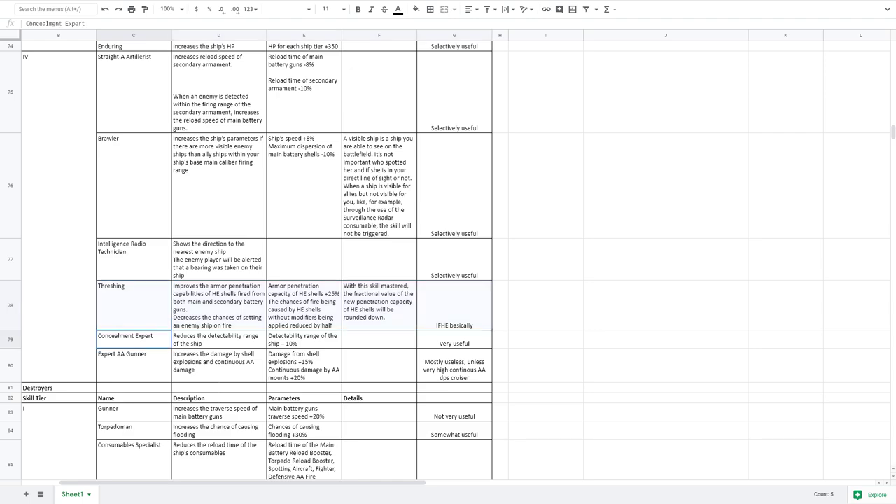
{"action": "key", "text": "shift+Right"}
{"action": "key", "text": "shift+Right"}
{"action": "key", "text": "shift+Right"}
{"action": "key", "text": "shift+Right"}
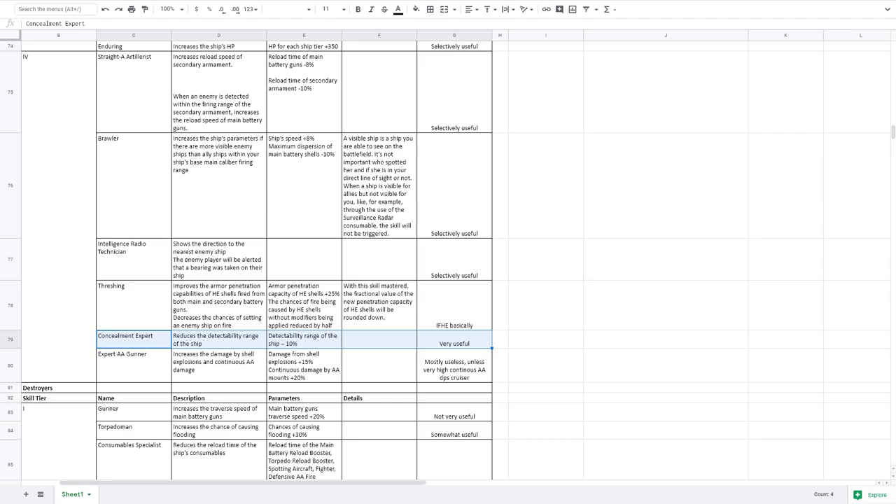
Go through the cruiser Expert AA Gunner row from its name to its usefulness comment.
{"action": "left_click", "coordinate": [134, 365]}
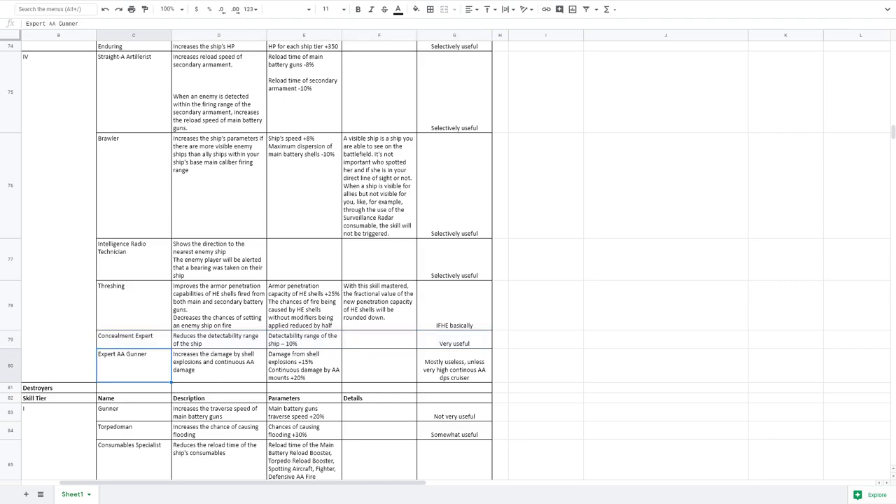
{"action": "key", "text": "Right"}
{"action": "key", "text": "Right"}
{"action": "key", "text": "Right"}
{"action": "key", "text": "Right"}
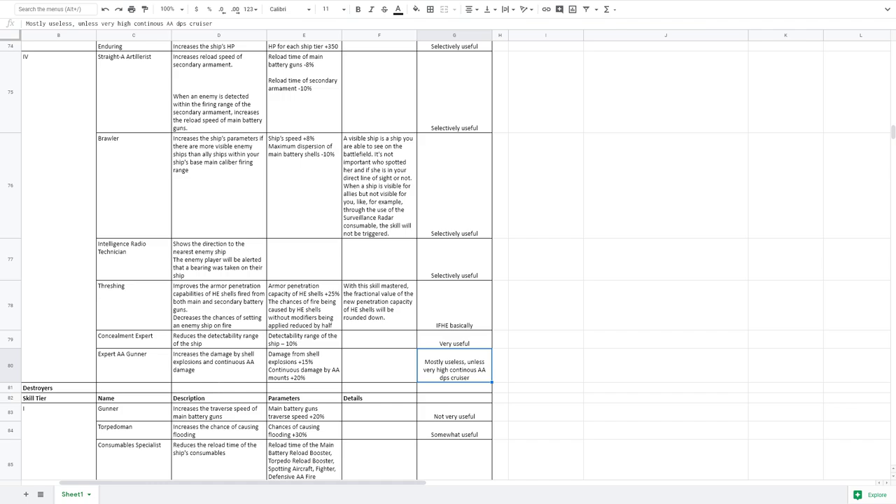
Return to the hypothetical Des Moines build and check its Gunner/Loader and Argus-eyed picks with their remaining points.
{"action": "scroll", "coordinate": [448, 259], "scroll_direction": "up", "scroll_amount": 5}
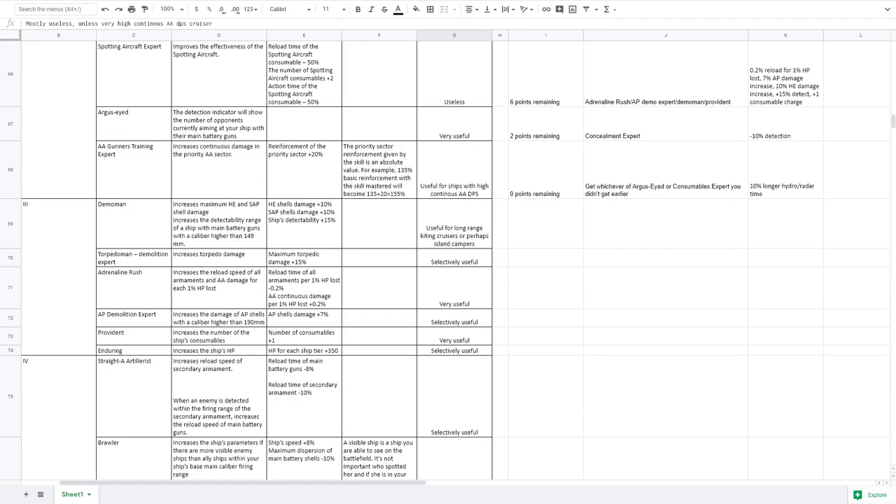
{"action": "scroll", "coordinate": [448, 259], "scroll_direction": "up", "scroll_amount": 3}
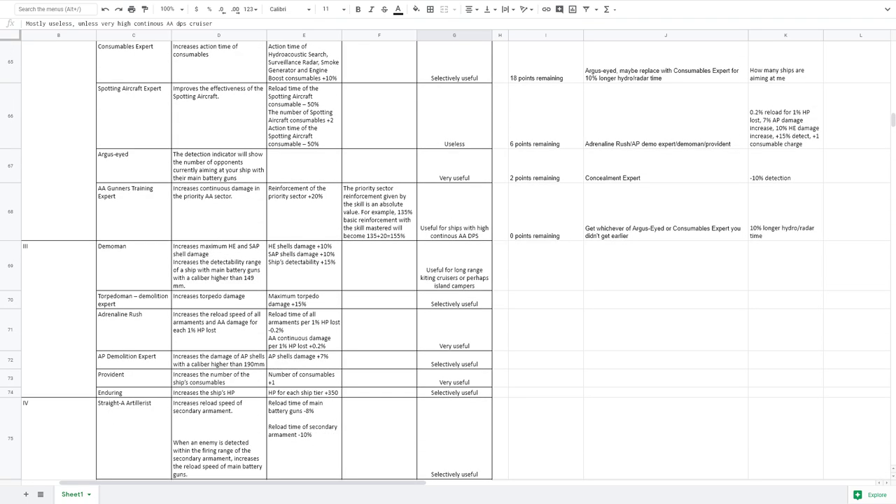
{"action": "scroll", "coordinate": [448, 259], "scroll_direction": "up", "scroll_amount": 1}
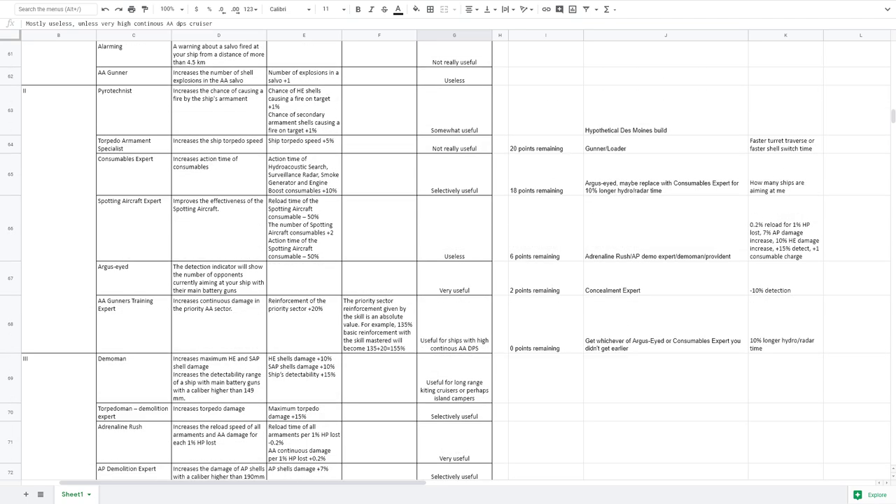
{"action": "scroll", "coordinate": [449, 259], "scroll_direction": "down", "scroll_amount": 1}
{"action": "scroll", "coordinate": [448, 259], "scroll_direction": "down", "scroll_amount": 6}
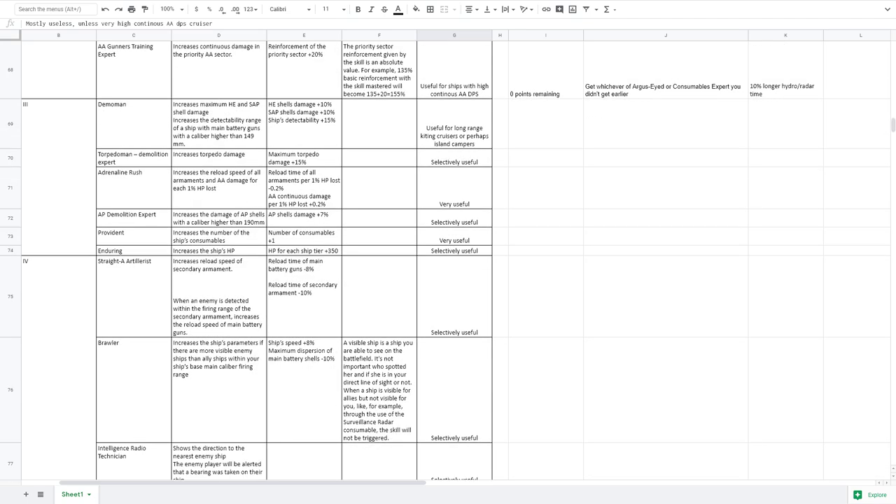
{"action": "scroll", "coordinate": [448, 259], "scroll_direction": "up", "scroll_amount": 7}
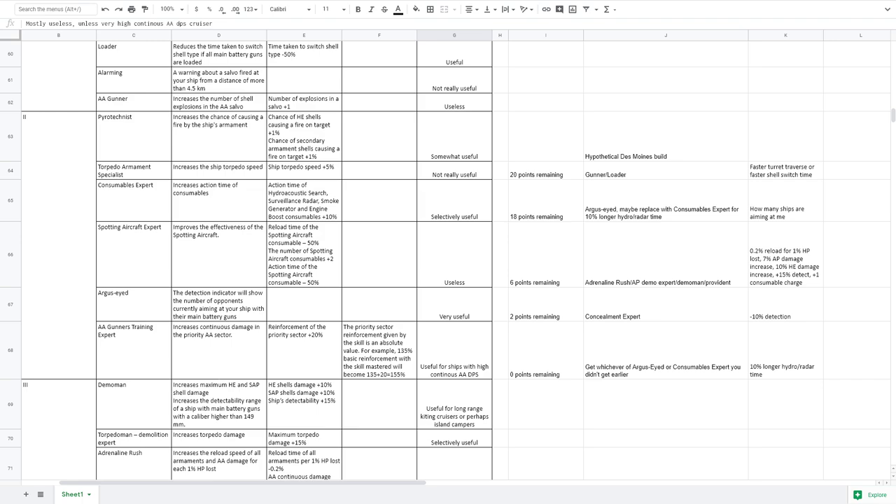
{"action": "left_click", "coordinate": [546, 170]}
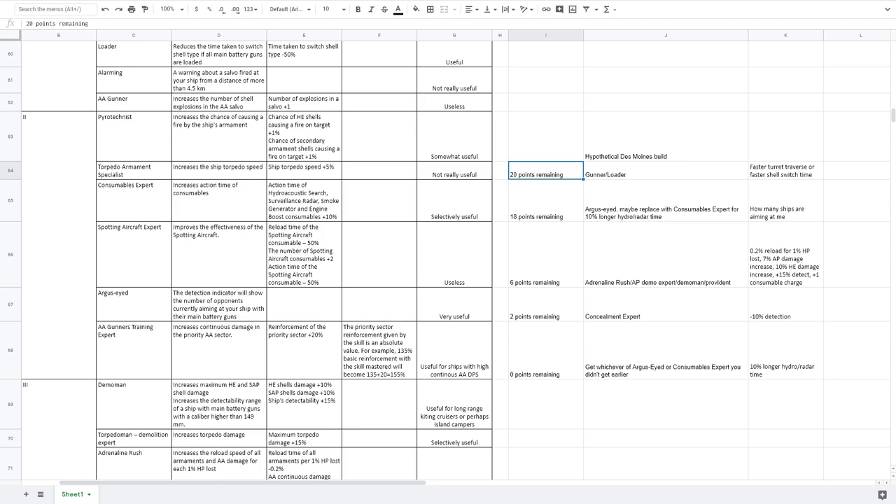
{"action": "left_click", "coordinate": [546, 201]}
{"action": "left_click", "coordinate": [786, 201]}
Highlight the Des Moines build's Adrenaline Rush/AP demo expert/demoman/provident row and check its listed effects.
{"action": "left_click", "coordinate": [546, 255]}
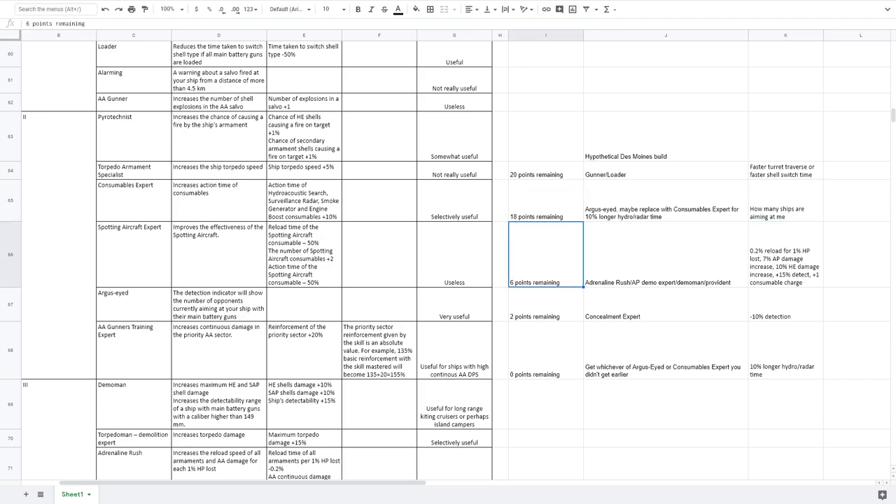
{"action": "left_click_drag", "start_coordinate": [547, 254], "coordinate": [786, 255]}
{"action": "left_click", "coordinate": [785, 254]}
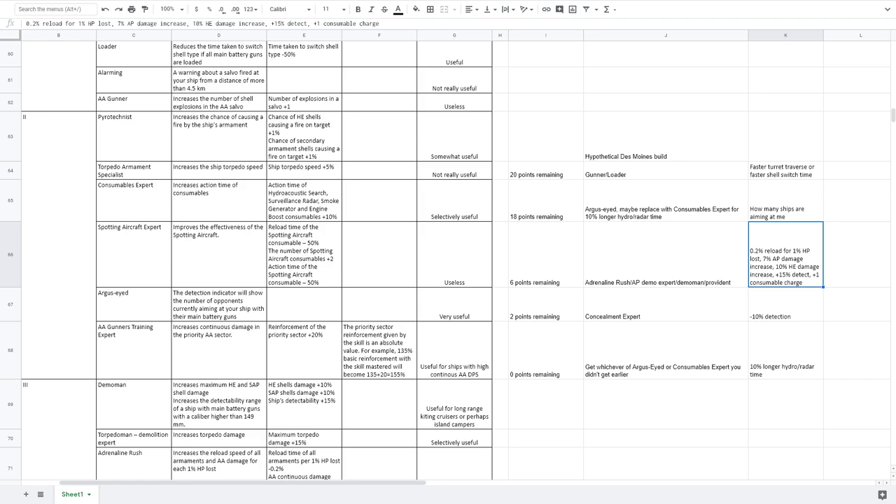
{"action": "left_click", "coordinate": [666, 254]}
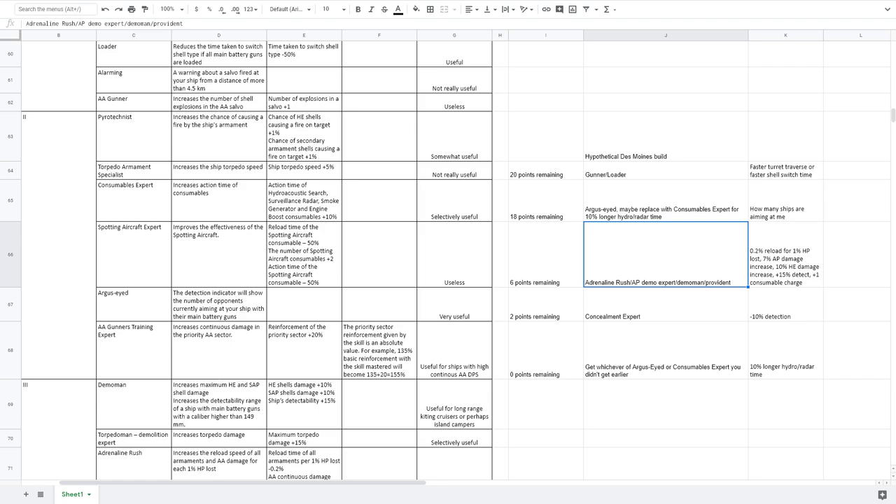
{"action": "left_click", "coordinate": [786, 254]}
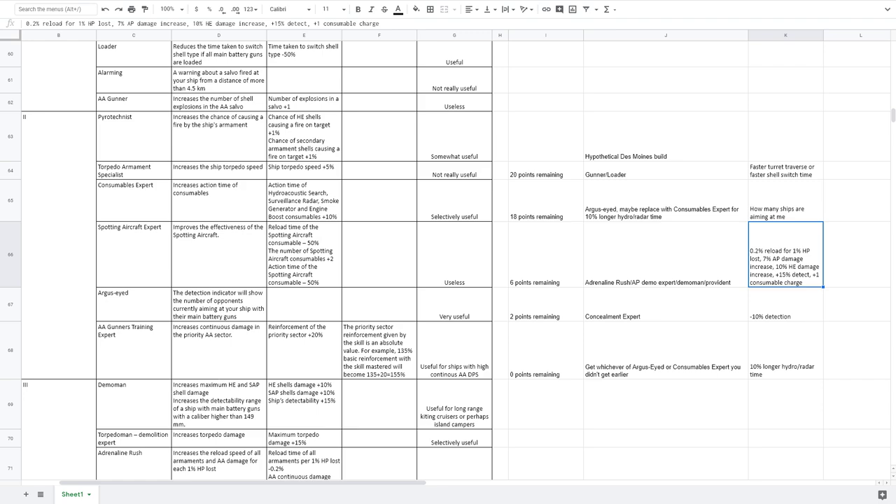
Highlight the whole block of cruiser tier III and IV skills.
{"action": "scroll", "coordinate": [448, 259], "scroll_direction": "down", "scroll_amount": 10}
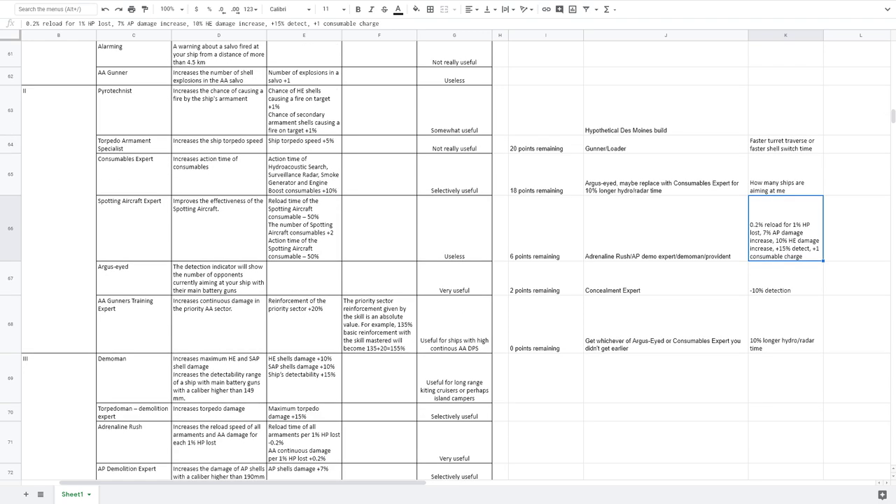
{"action": "scroll", "coordinate": [448, 259], "scroll_direction": "down", "scroll_amount": 3}
{"action": "scroll", "coordinate": [448, 259], "scroll_direction": "up", "scroll_amount": 6}
{"action": "left_click_drag", "start_coordinate": [59, 161], "coordinate": [456, 435]}
{"action": "scroll", "coordinate": [218, 280], "scroll_direction": "down", "scroll_amount": 2}
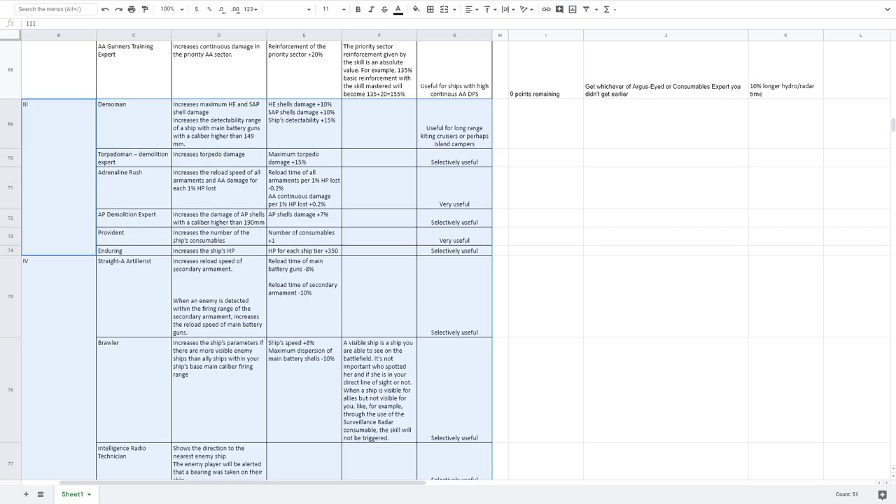
Clear the block highlight and move on to the Destroyers section with the hypothetical Kitakaze captain build.
{"action": "left_click", "coordinate": [219, 280]}
{"action": "scroll", "coordinate": [218, 280], "scroll_direction": "down", "scroll_amount": 2}
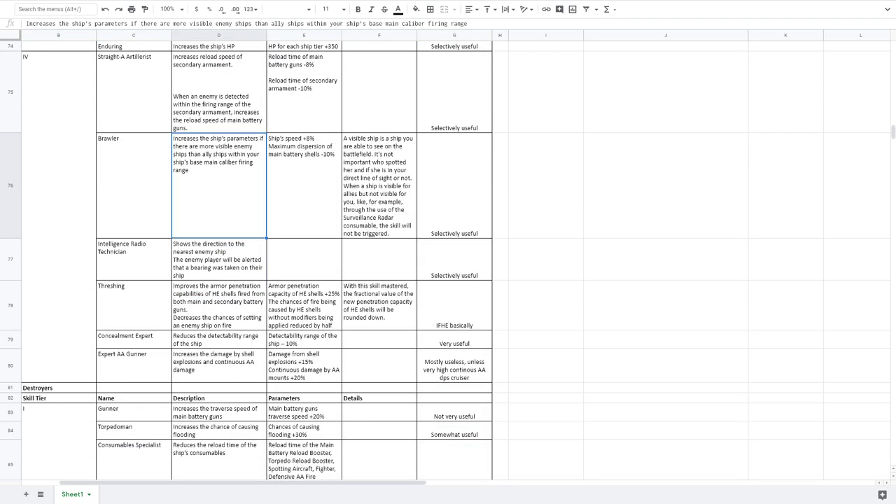
{"action": "scroll", "coordinate": [448, 259], "scroll_direction": "down", "scroll_amount": 4}
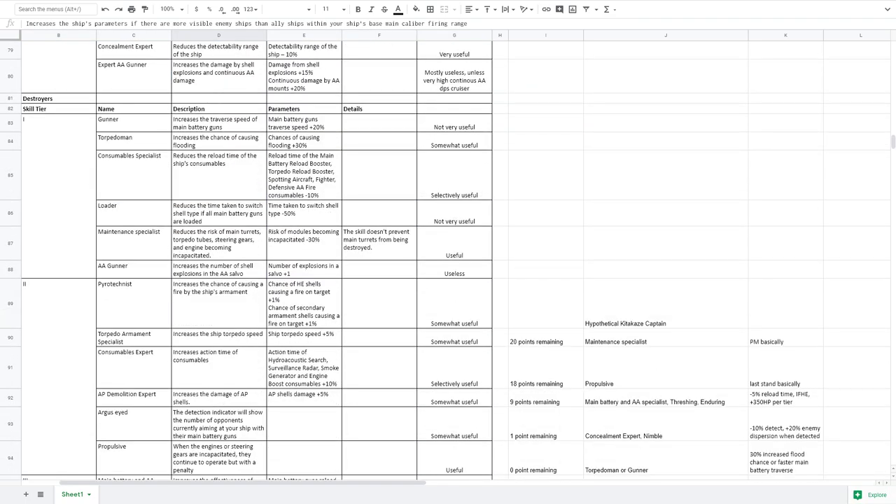
Begin the destroyer tier I skills by highlighting the Gunner row and checking its usefulness rating.
{"action": "scroll", "coordinate": [448, 259], "scroll_direction": "down", "scroll_amount": 1}
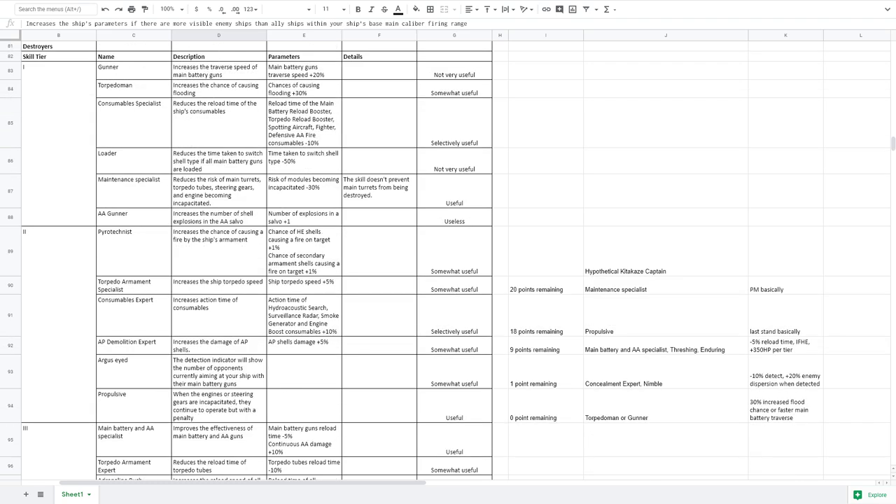
{"action": "left_click_drag", "start_coordinate": [59, 151], "coordinate": [455, 161]}
{"action": "left_click", "coordinate": [454, 161]}
{"action": "left_click_drag", "start_coordinate": [134, 71], "coordinate": [454, 71]}
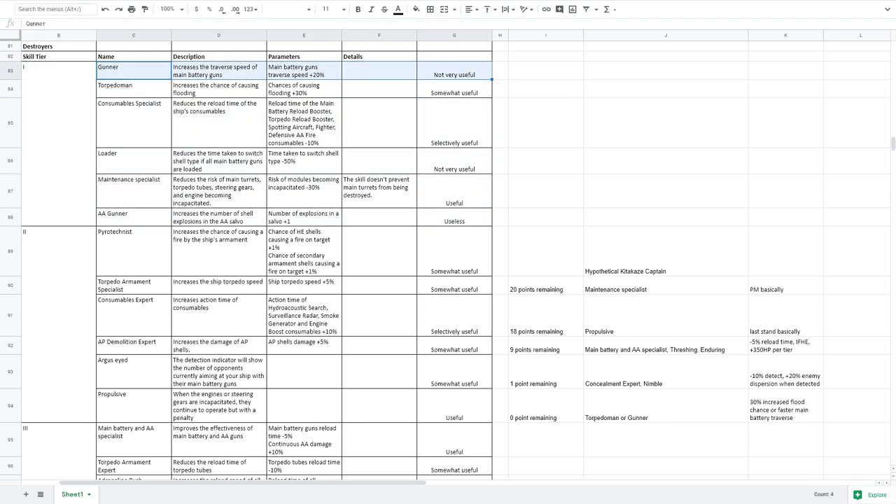
{"action": "left_click", "coordinate": [455, 70]}
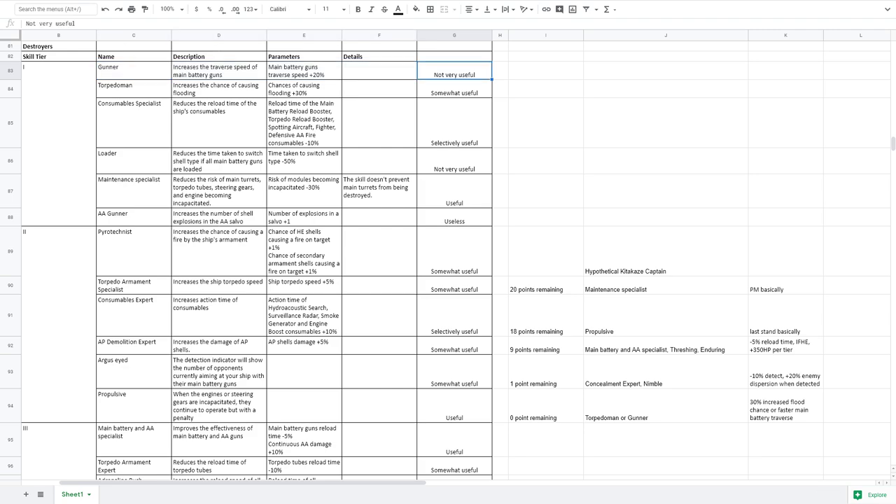
Highlight the destroyer Torpedoman and Consumables Specialist rows and check each skill's parameters.
{"action": "left_click_drag", "start_coordinate": [134, 89], "coordinate": [304, 89]}
{"action": "left_click", "coordinate": [304, 89]}
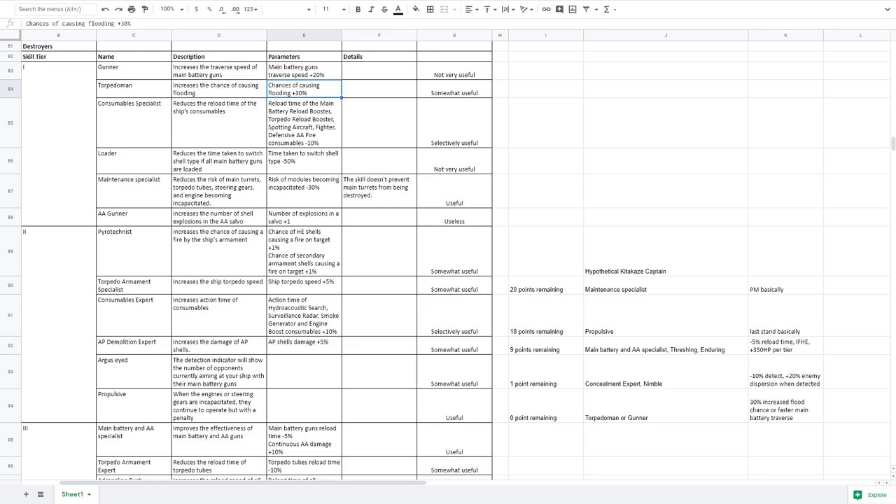
{"action": "left_click_drag", "start_coordinate": [133, 122], "coordinate": [304, 123]}
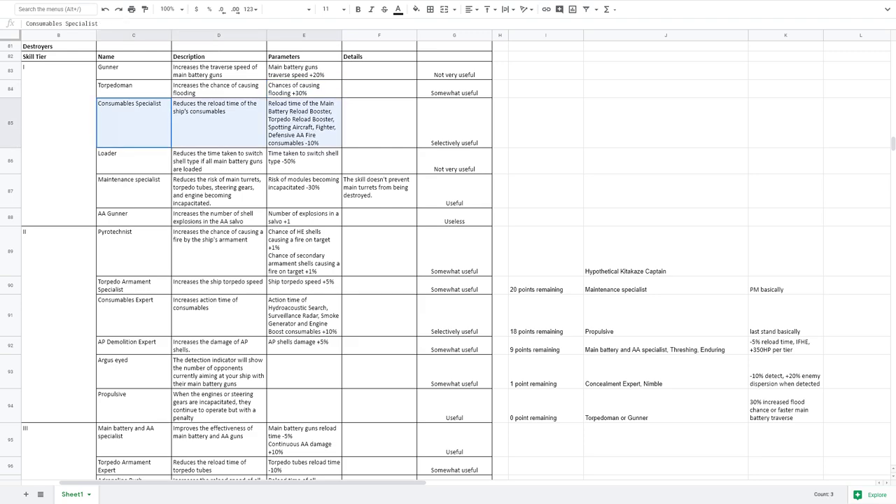
{"action": "left_click", "coordinate": [304, 122]}
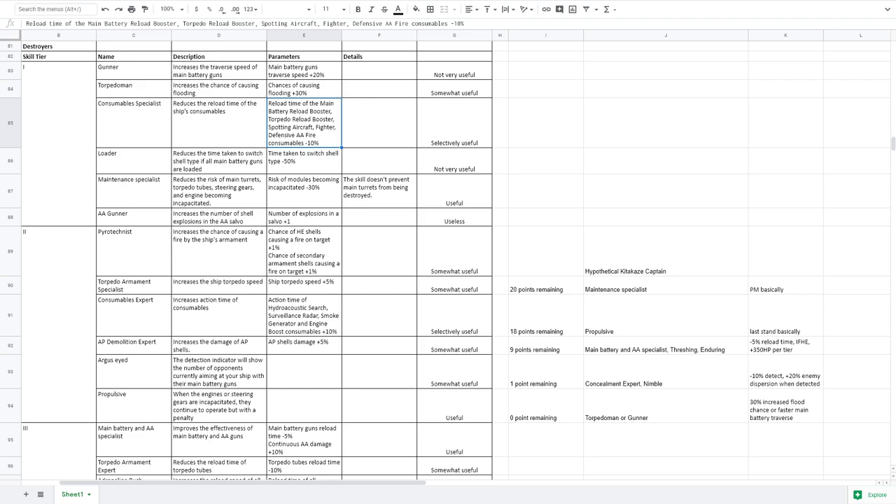
Check the destroyer Loader skill's rating and highlight the Maintenance specialist row from its rating back to its description.
{"action": "left_click_drag", "start_coordinate": [133, 161], "coordinate": [304, 161]}
{"action": "left_click", "coordinate": [455, 161]}
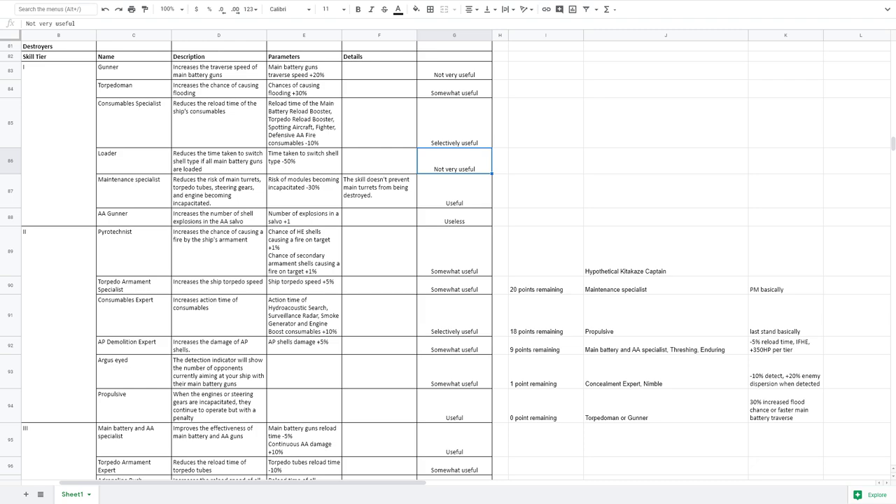
{"action": "left_click", "coordinate": [455, 191]}
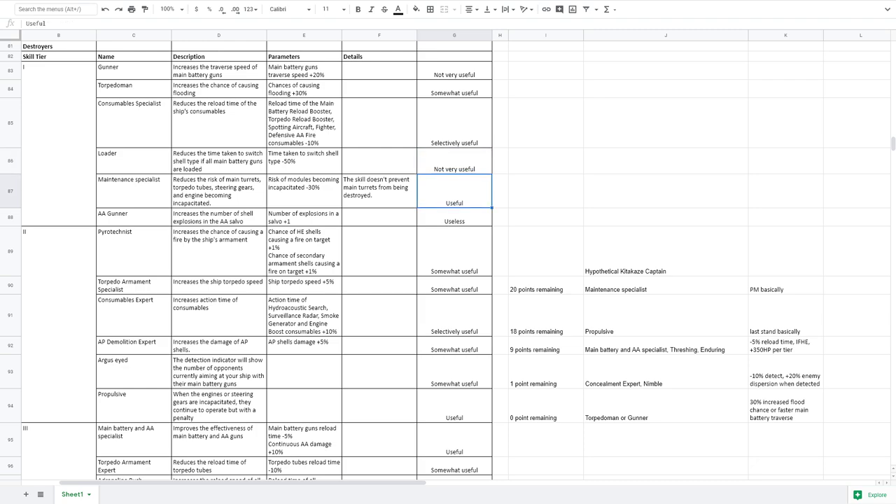
{"action": "key", "text": "shift+Left"}
{"action": "key", "text": "shift+Left"}
{"action": "key", "text": "shift+Left"}
{"action": "key", "text": "shift+Left"}
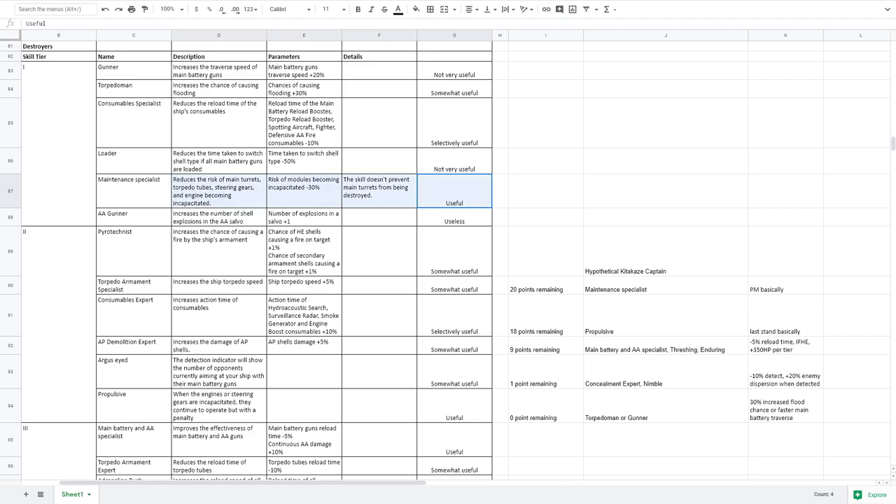
Highlight the destroyer AA Gunner row, and return to highlight the full Maintenance specialist row.
{"action": "left_click", "coordinate": [134, 191]}
{"action": "left_click_drag", "start_coordinate": [134, 217], "coordinate": [455, 217]}
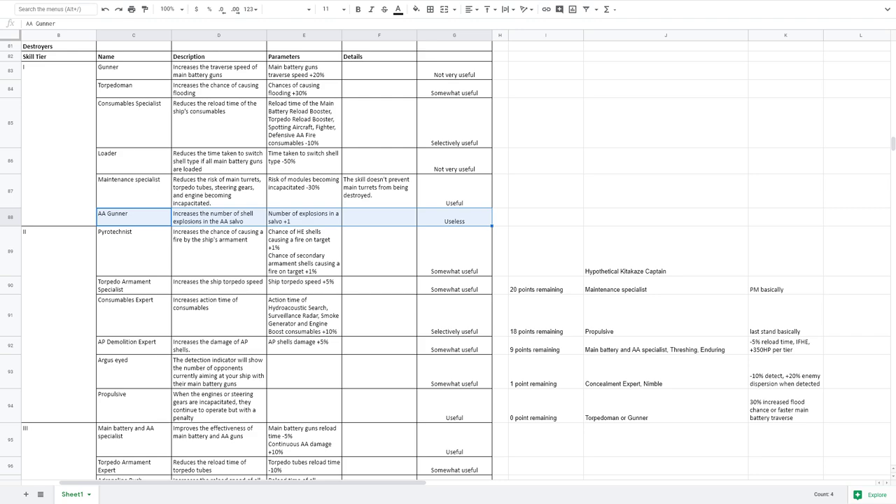
{"action": "left_click_drag", "start_coordinate": [454, 191], "coordinate": [134, 191]}
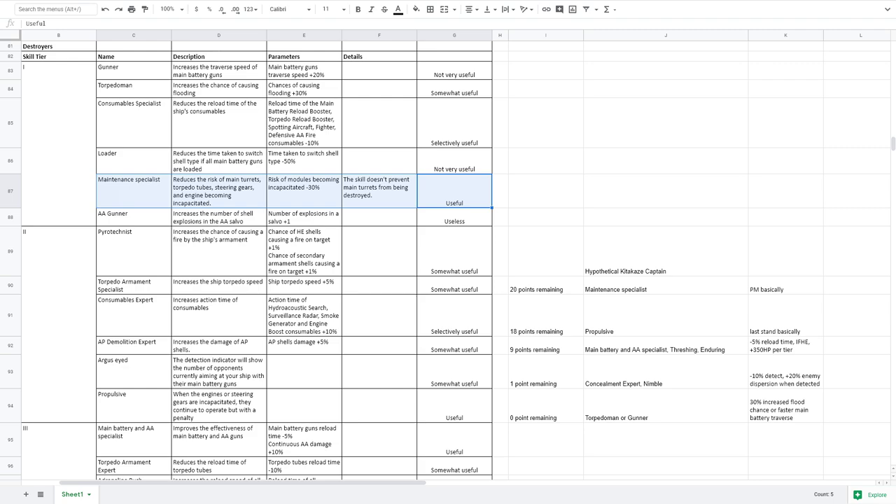
Move on to the destroyer tier II skills and highlight the Pyrotechnist row.
{"action": "scroll", "coordinate": [448, 259], "scroll_direction": "down", "scroll_amount": 3}
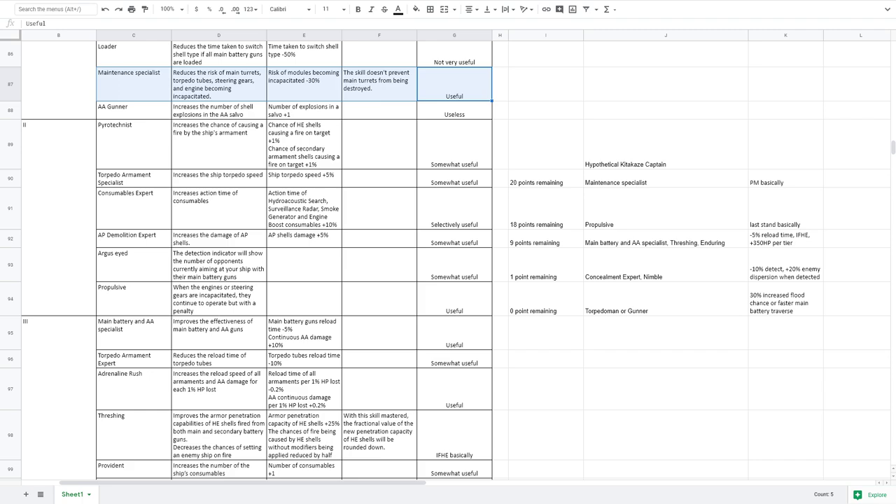
{"action": "left_click_drag", "start_coordinate": [455, 145], "coordinate": [134, 145]}
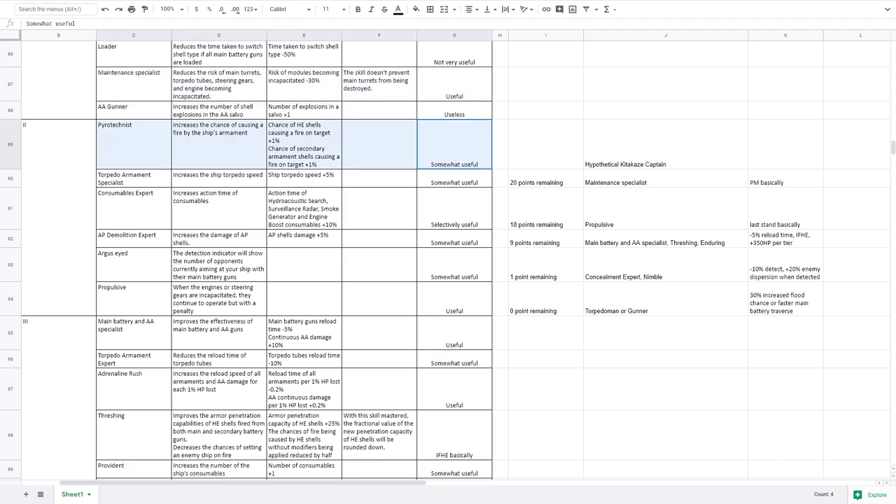
{"action": "left_click", "coordinate": [133, 145]}
Highlight the destroyer Torpedo Armament Specialist row and check its usefulness rating.
{"action": "key", "text": "Down"}
{"action": "key", "text": "shift+Right"}
{"action": "key", "text": "shift+Right"}
{"action": "key", "text": "shift+Right"}
{"action": "key", "text": "shift+Right"}
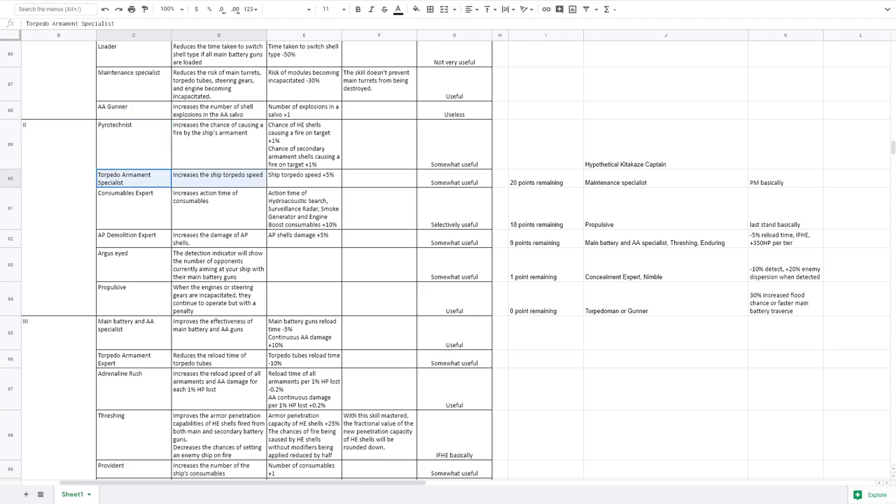
{"action": "left_click", "coordinate": [454, 179]}
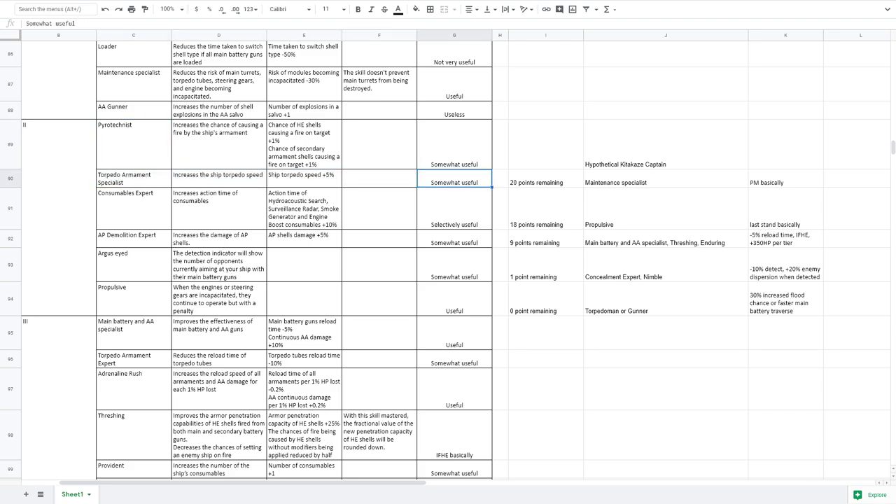
Go through the destroyer Consumables Expert row, checking its description, parameters and usefulness rating.
{"action": "left_click_drag", "start_coordinate": [134, 208], "coordinate": [218, 208]}
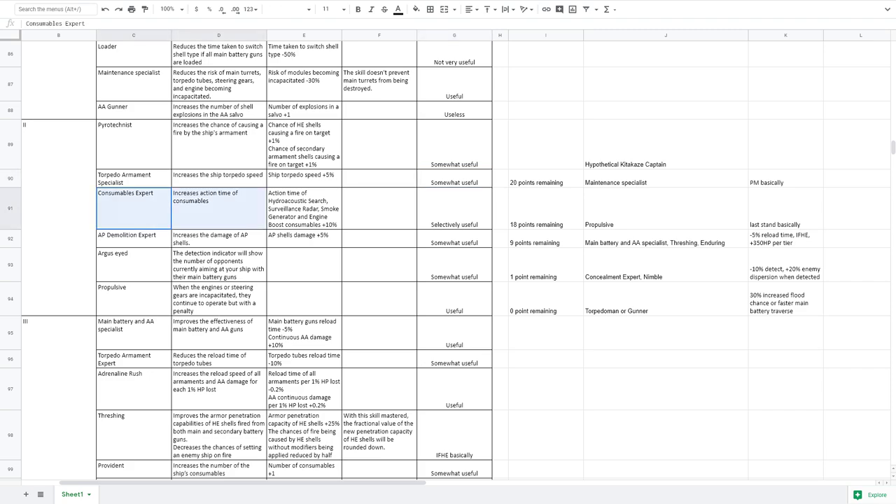
{"action": "key", "text": "Right"}
{"action": "key", "text": "Right"}
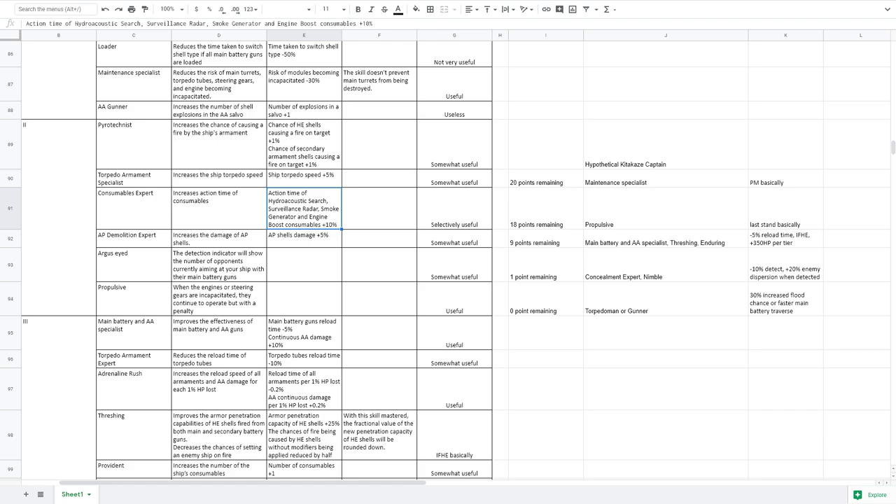
{"action": "left_click", "coordinate": [455, 208]}
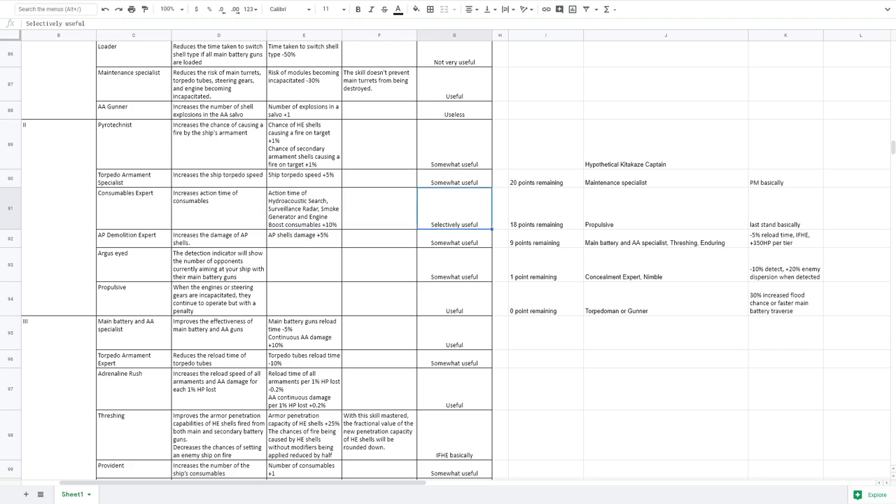
Highlight the destroyer AP Demolition Expert row from its name through to its usefulness rating.
{"action": "left_click_drag", "start_coordinate": [134, 239], "coordinate": [304, 239]}
{"action": "key", "text": "Right"}
{"action": "key", "text": "Right"}
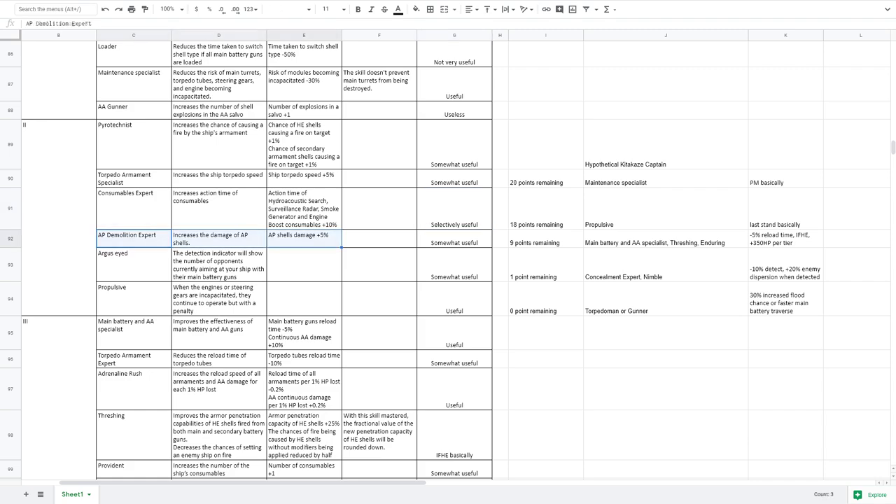
{"action": "key", "text": "shift+Left"}
{"action": "key", "text": "shift+Left"}
{"action": "key", "text": "shift+Left"}
{"action": "key", "text": "shift+Left"}
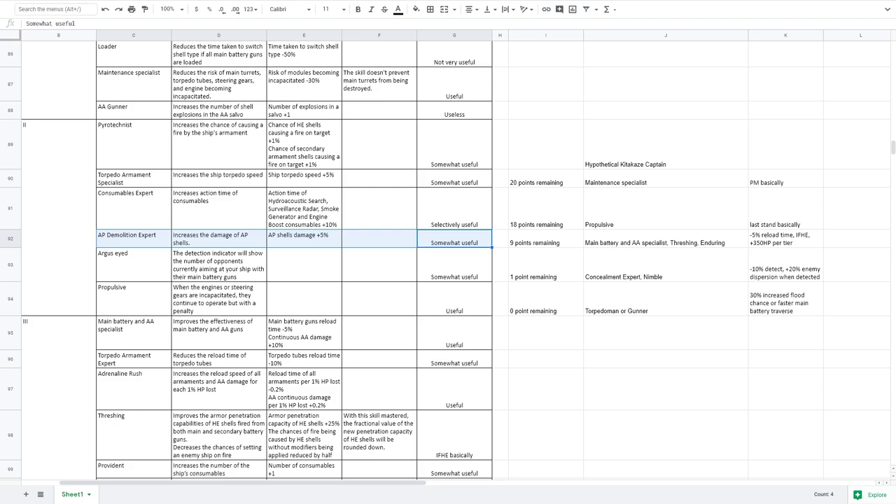
Select the destroyer Argus eyed skill, and highlight the Propulsive row and check its usefulness rating.
{"action": "left_click", "coordinate": [133, 264]}
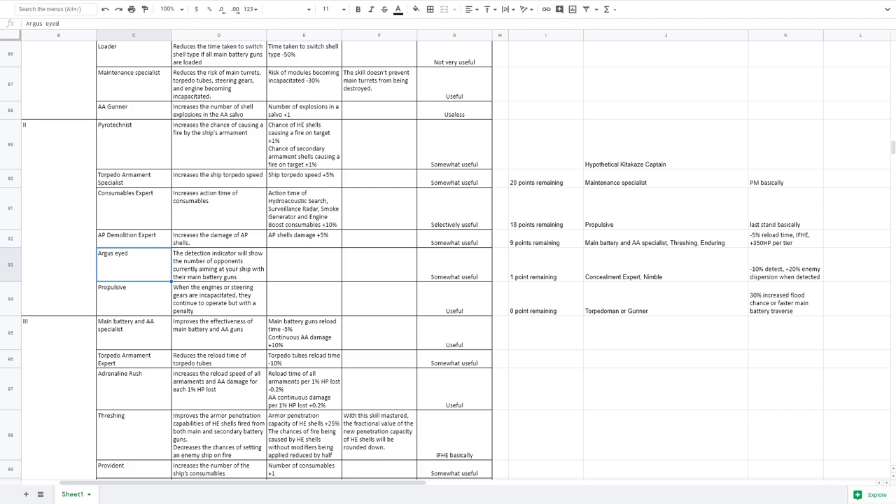
{"action": "left_click", "coordinate": [134, 299]}
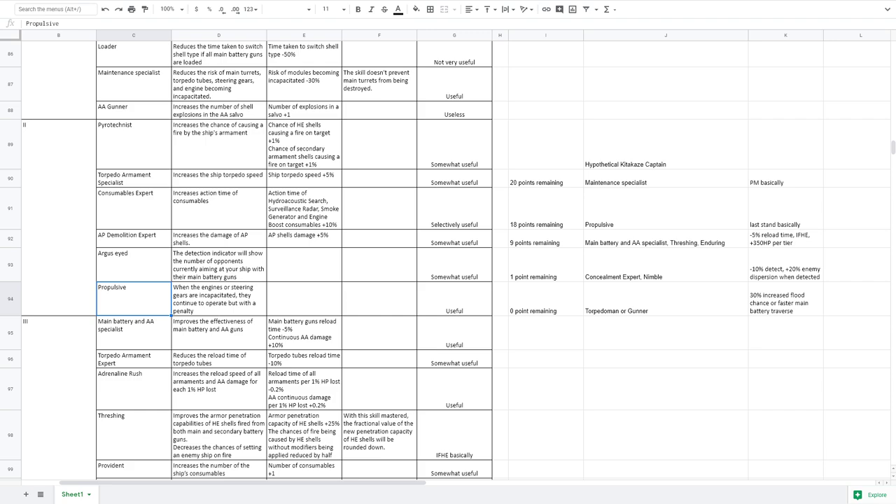
{"action": "key", "text": "shift+Right"}
{"action": "key", "text": "shift+Right"}
{"action": "key", "text": "shift+Right"}
{"action": "key", "text": "shift+Right"}
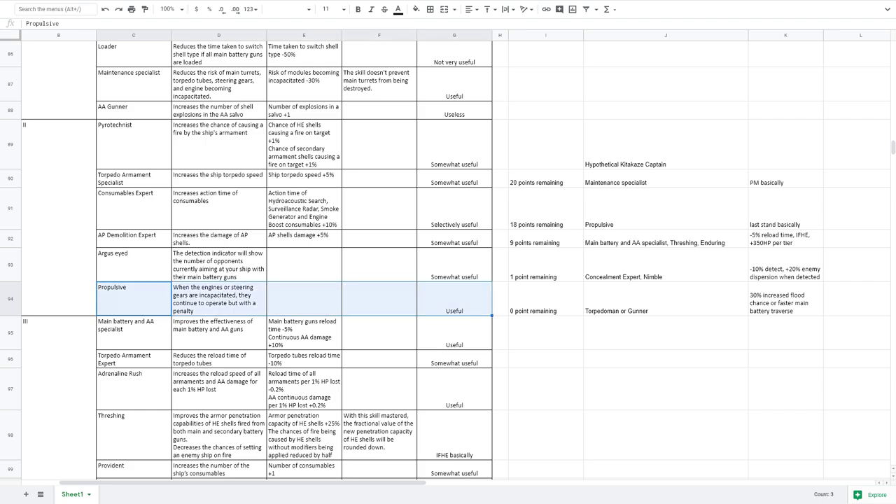
{"action": "left_click", "coordinate": [455, 299]}
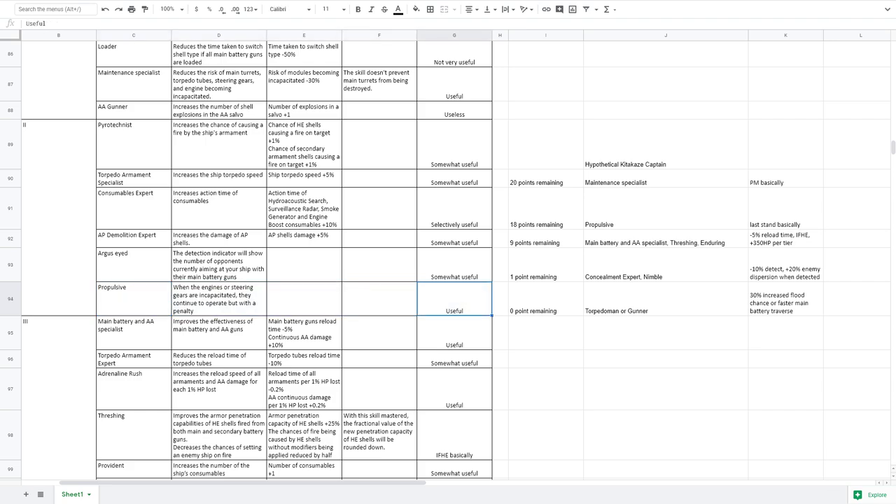
Highlight the whole block of destroyer tier II skills, and return to the Propulsive row and its description.
{"action": "left_click_drag", "start_coordinate": [455, 299], "coordinate": [133, 151]}
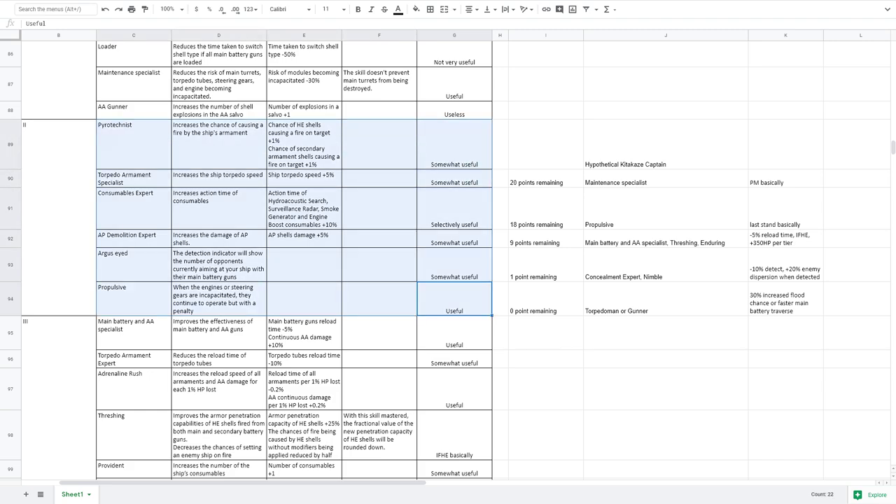
{"action": "left_click", "coordinate": [134, 264]}
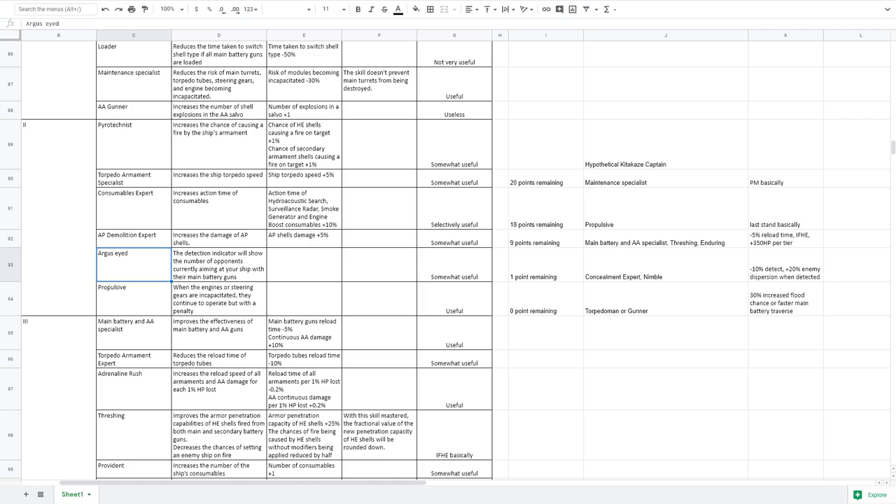
{"action": "left_click_drag", "start_coordinate": [454, 299], "coordinate": [133, 298]}
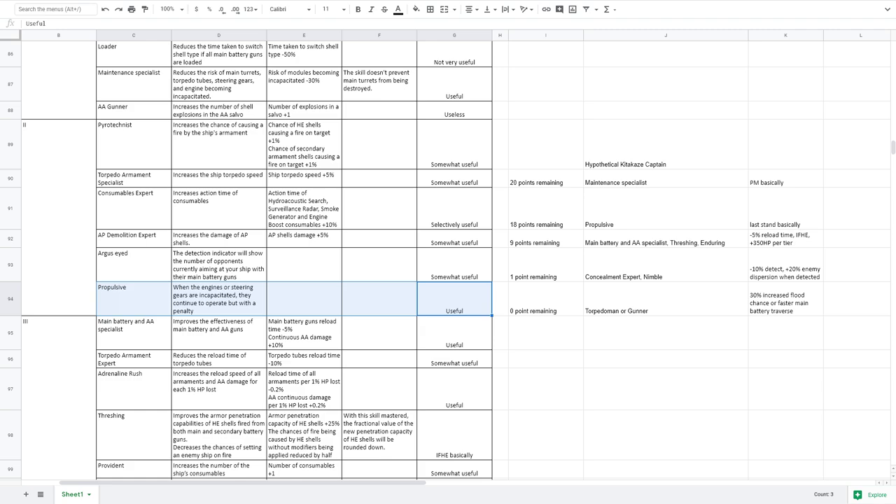
{"action": "left_click", "coordinate": [218, 299]}
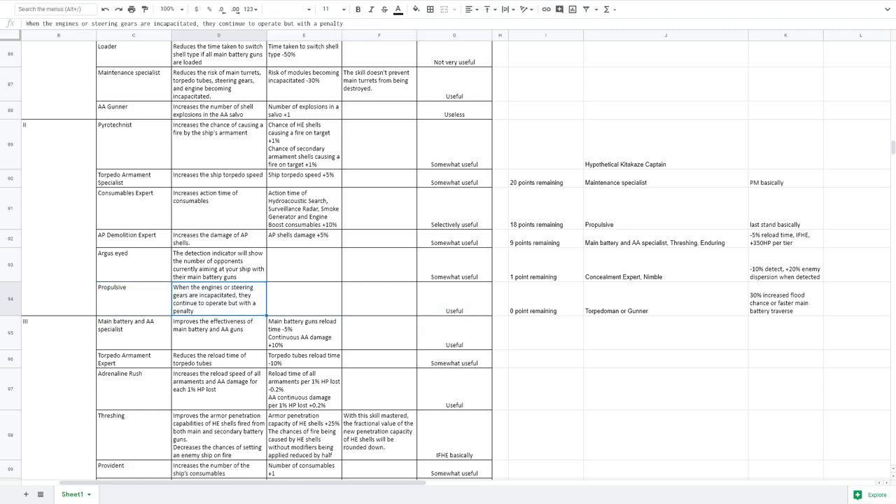
{"action": "left_click_drag", "start_coordinate": [454, 302], "coordinate": [134, 300]}
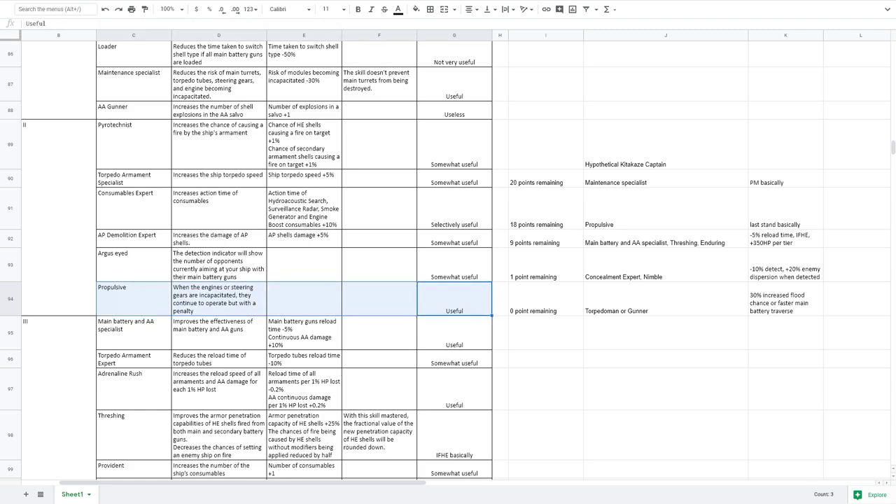
Move on to the destroyer tier III skills, marking out their block and selecting Provident's usefulness rating.
{"action": "scroll", "coordinate": [448, 262], "scroll_direction": "down", "scroll_amount": 2}
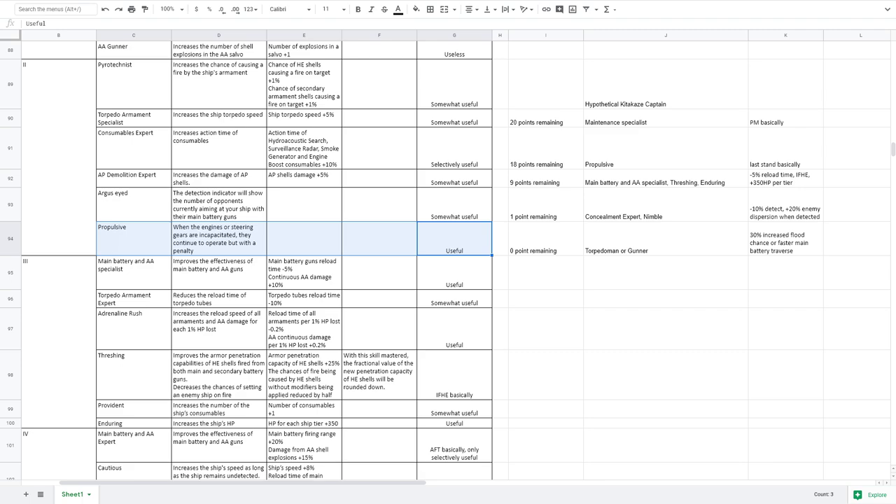
{"action": "scroll", "coordinate": [448, 262], "scroll_direction": "down", "scroll_amount": 2}
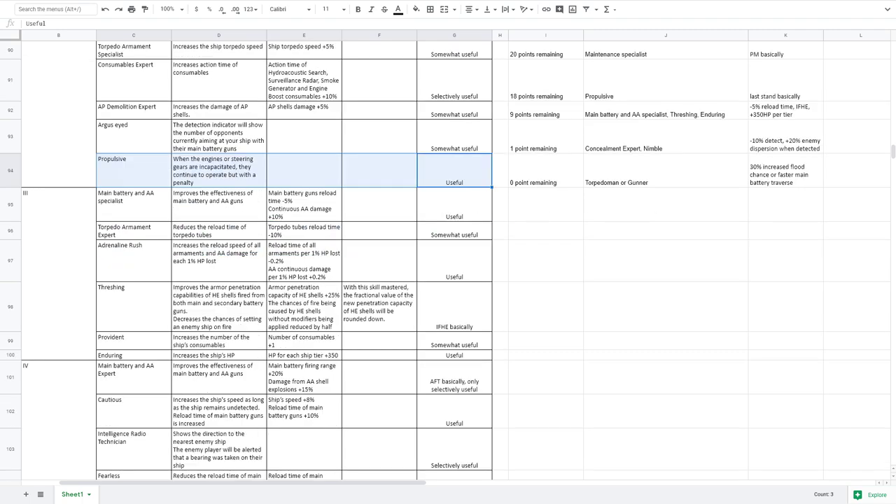
{"action": "left_click_drag", "start_coordinate": [59, 280], "coordinate": [454, 342]}
{"action": "left_click", "coordinate": [455, 341]}
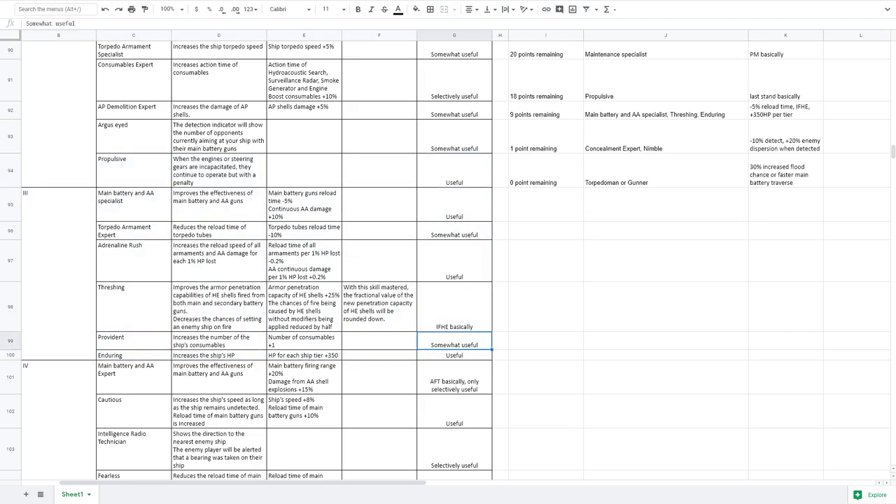
Check the destroyer Main battery and AA specialist skill's parameters and highlight its full row.
{"action": "left_click", "coordinate": [133, 204]}
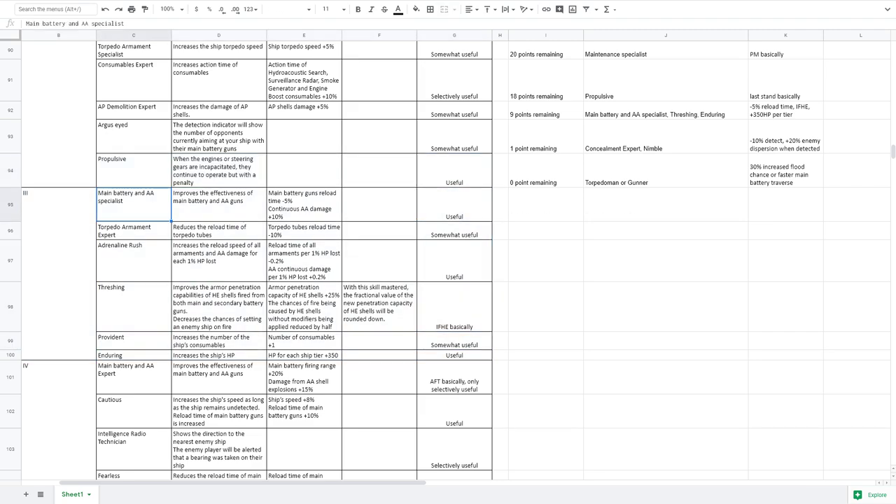
{"action": "left_click", "coordinate": [304, 205]}
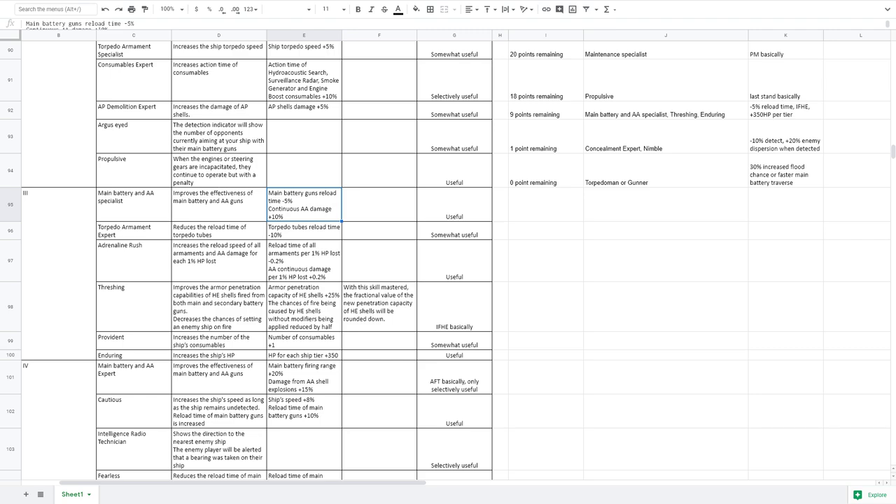
{"action": "left_click_drag", "start_coordinate": [454, 204], "coordinate": [134, 204]}
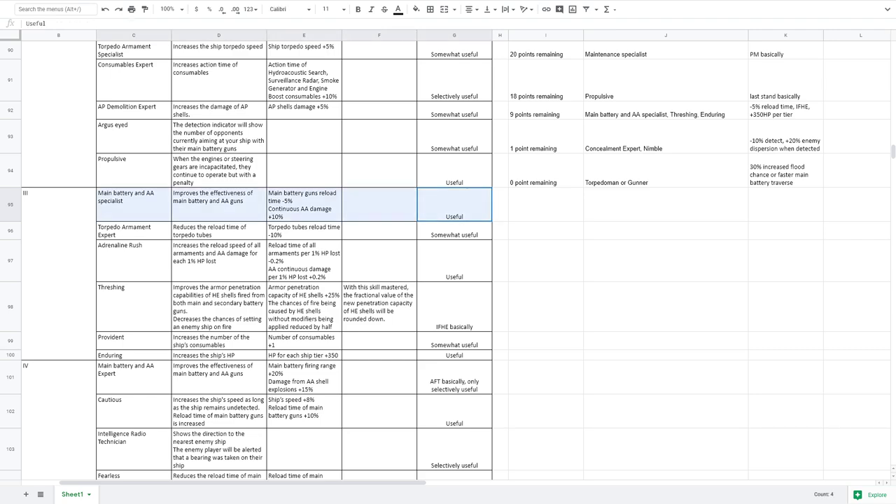
Move from the destroyer Main battery and AA specialist skill to Torpedo Armament Expert and highlight its full row.
{"action": "left_click", "coordinate": [134, 205]}
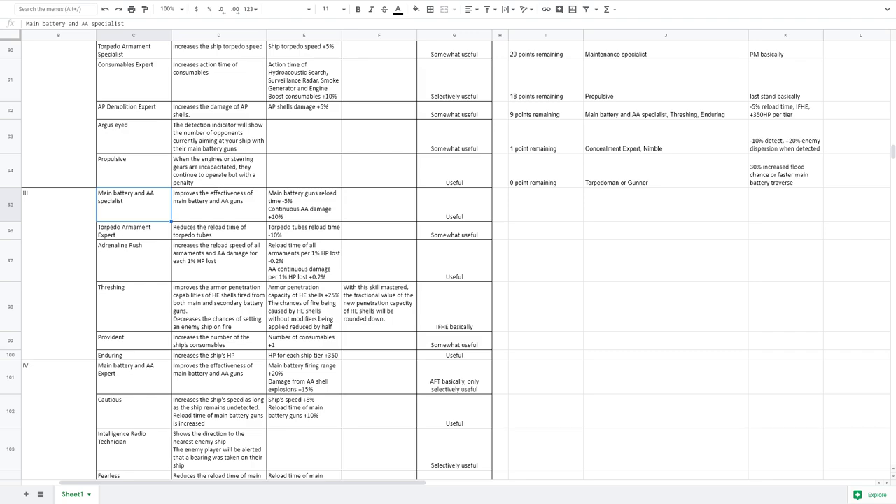
{"action": "left_click", "coordinate": [134, 231]}
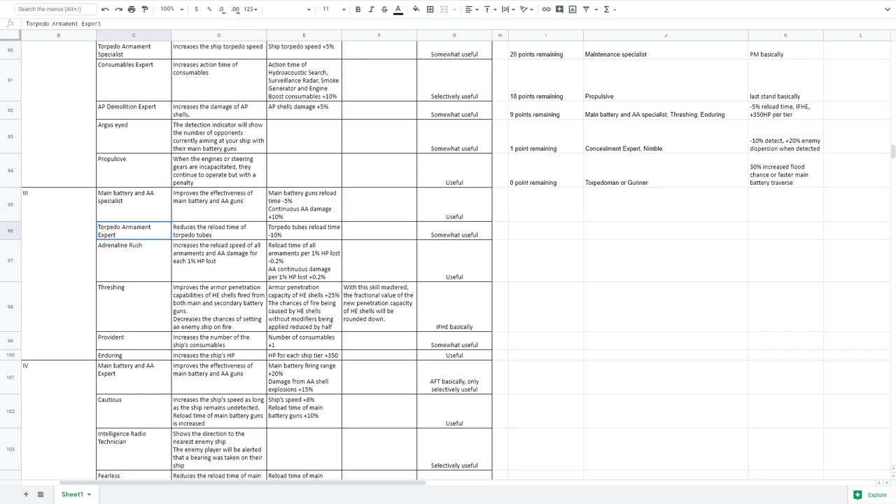
{"action": "key", "text": "shift+Right"}
{"action": "key", "text": "shift+Right"}
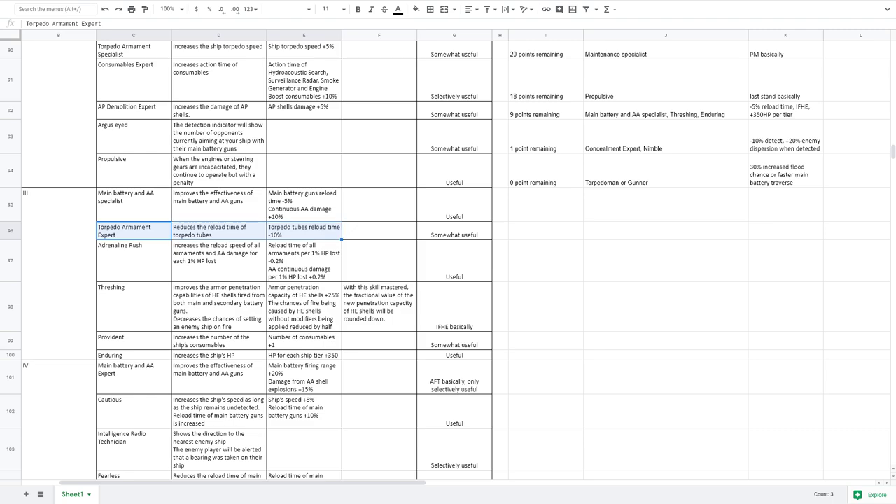
{"action": "left_click", "coordinate": [454, 231]}
{"action": "left_click_drag", "start_coordinate": [454, 232], "coordinate": [133, 231]}
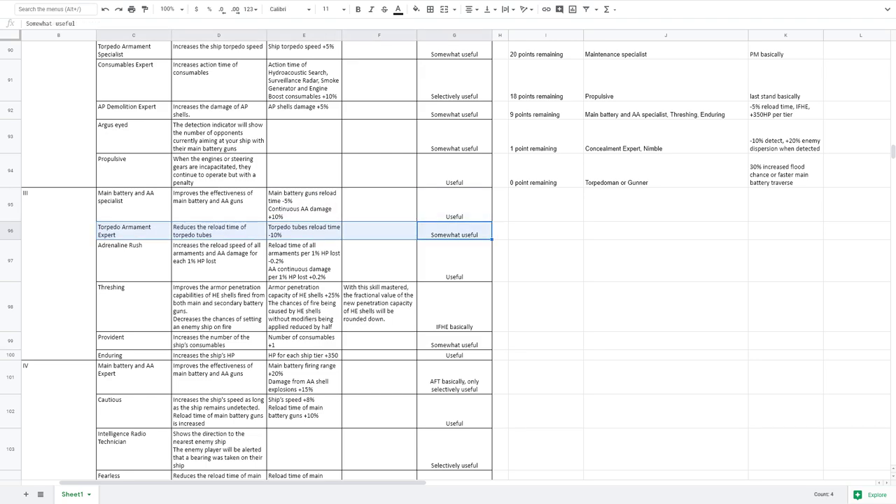
Change the usefulness rating of the destroyer Torpedo Armament Expert skill to "Useful".
{"action": "left_click", "coordinate": [454, 261]}
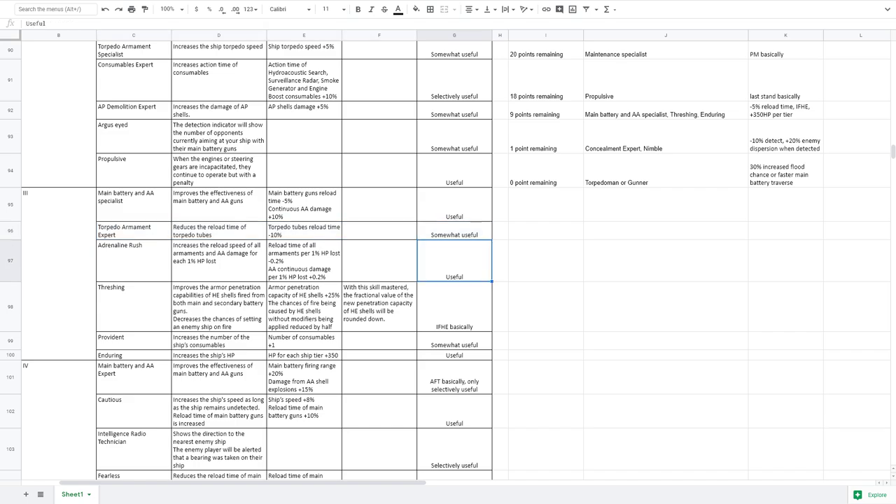
{"action": "scroll", "coordinate": [448, 260], "scroll_direction": "up", "scroll_amount": 1}
{"action": "scroll", "coordinate": [448, 259], "scroll_direction": "down", "scroll_amount": 3}
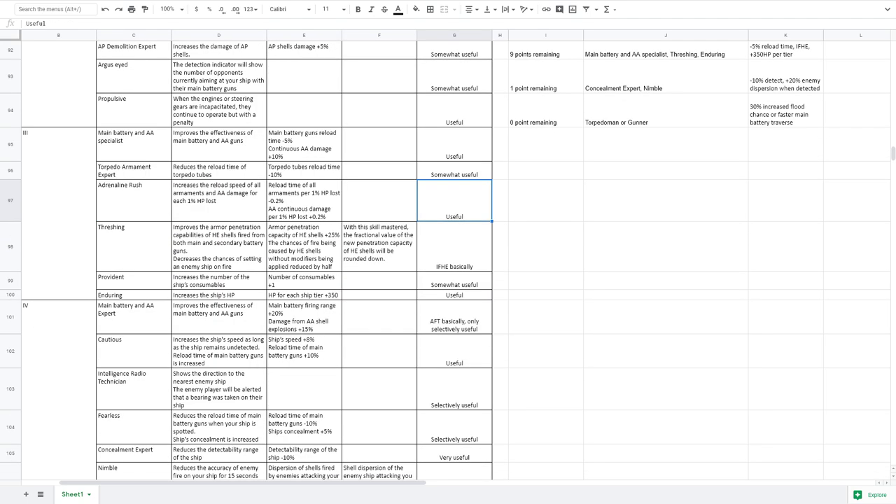
{"action": "scroll", "coordinate": [455, 212], "scroll_direction": "up", "scroll_amount": 1}
{"action": "left_click", "coordinate": [455, 213]}
{"action": "type", "text": "Useful"}
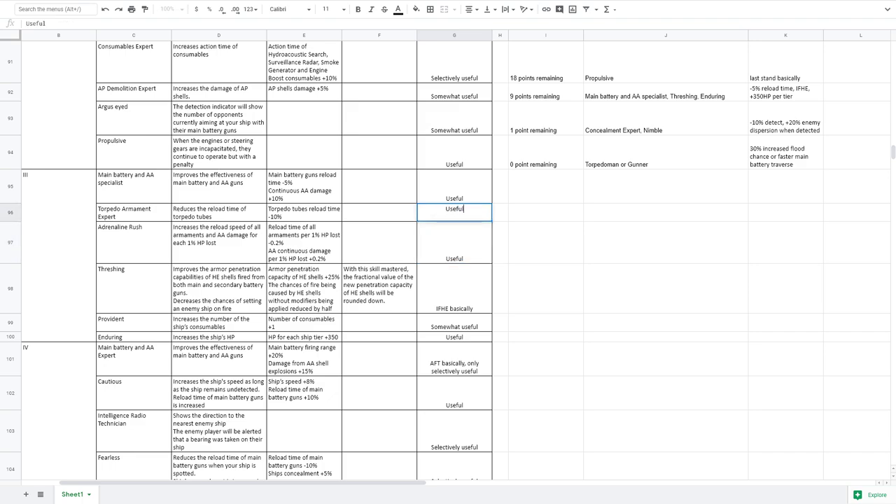
{"action": "key", "text": "Return"}
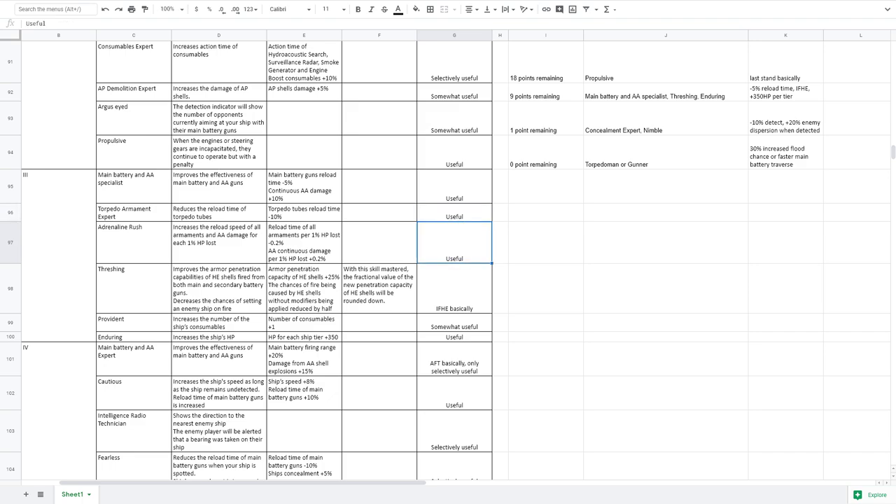
Compare the Main battery and AA specialist parameters with the Torpedo Armament Expert row in destroyer tier III.
{"action": "left_click", "coordinate": [304, 187]}
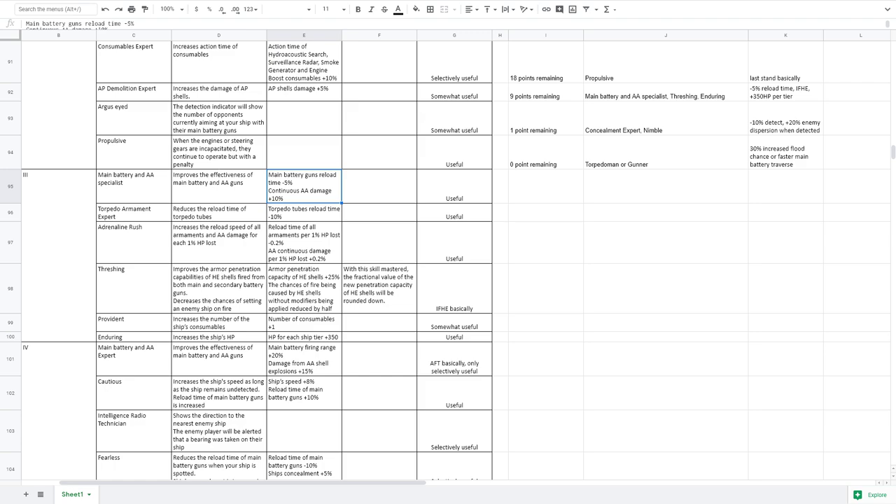
{"action": "left_click_drag", "start_coordinate": [455, 212], "coordinate": [219, 212]}
{"action": "left_click", "coordinate": [218, 212]}
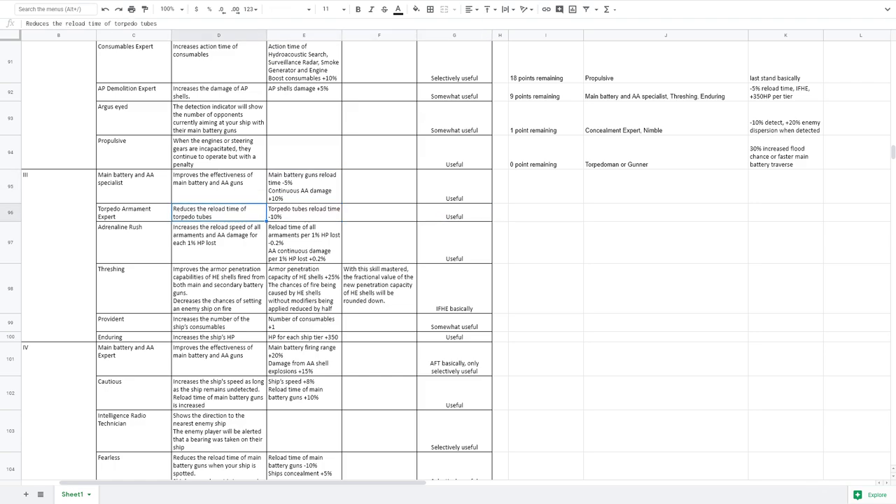
{"action": "left_click", "coordinate": [455, 212]}
{"action": "left_click_drag", "start_coordinate": [455, 212], "coordinate": [134, 189]}
{"action": "left_click", "coordinate": [133, 189]}
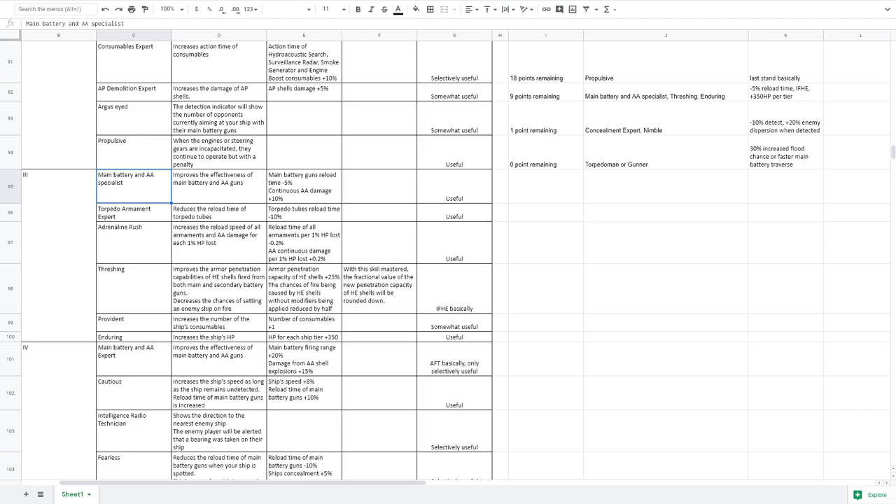
Highlight the destroyer Adrenaline Rush row, and mark out the Threshing row and select its usefulness rating.
{"action": "left_click", "coordinate": [133, 243]}
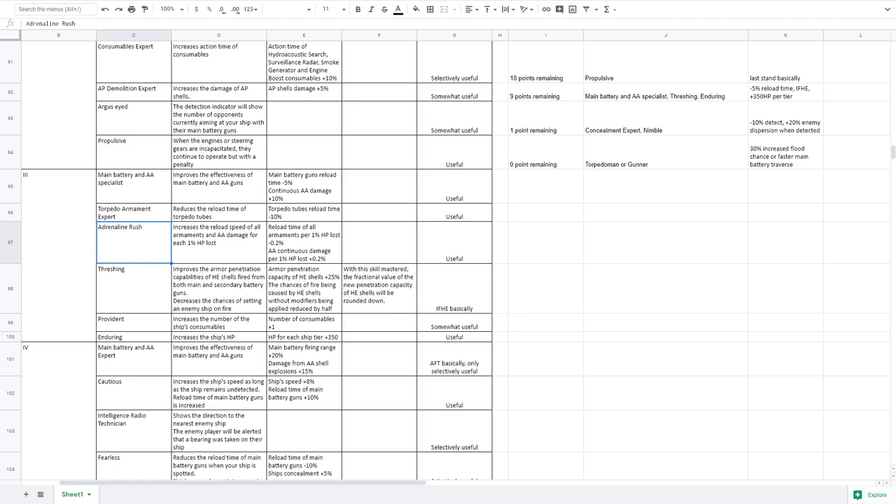
{"action": "left_click_drag", "start_coordinate": [455, 243], "coordinate": [134, 242]}
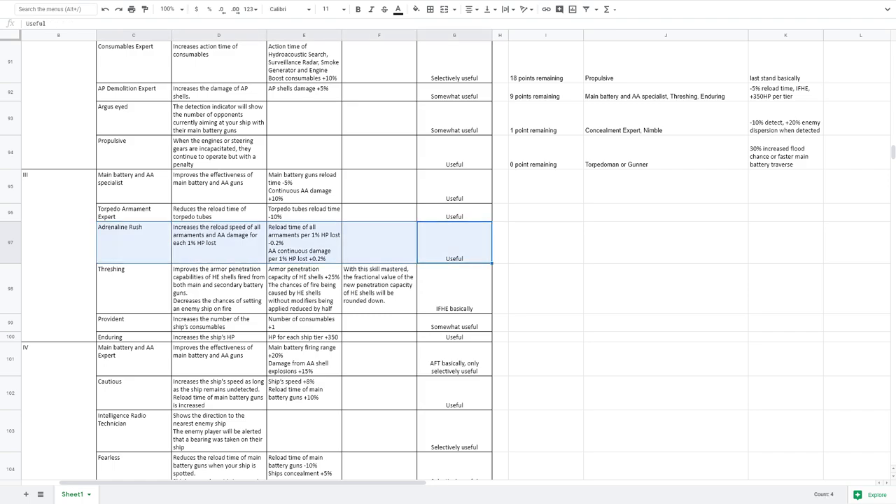
{"action": "left_click", "coordinate": [134, 242]}
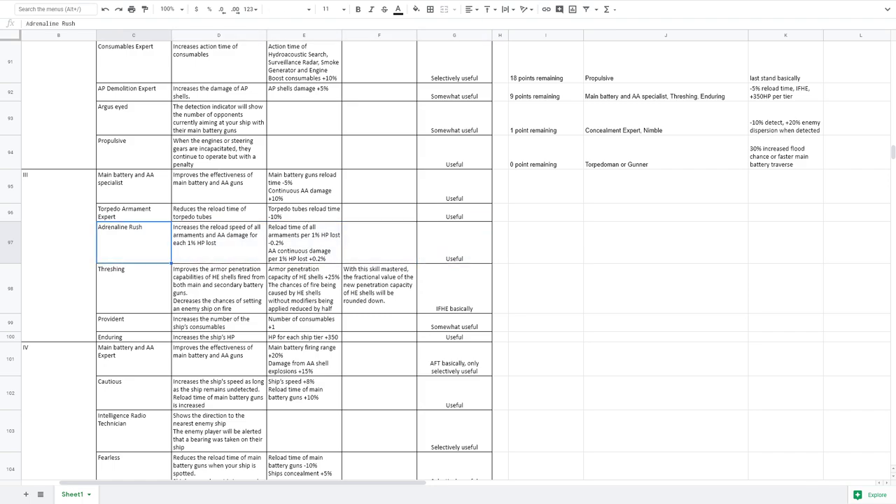
{"action": "left_click_drag", "start_coordinate": [134, 289], "coordinate": [455, 289]}
{"action": "left_click", "coordinate": [455, 289]}
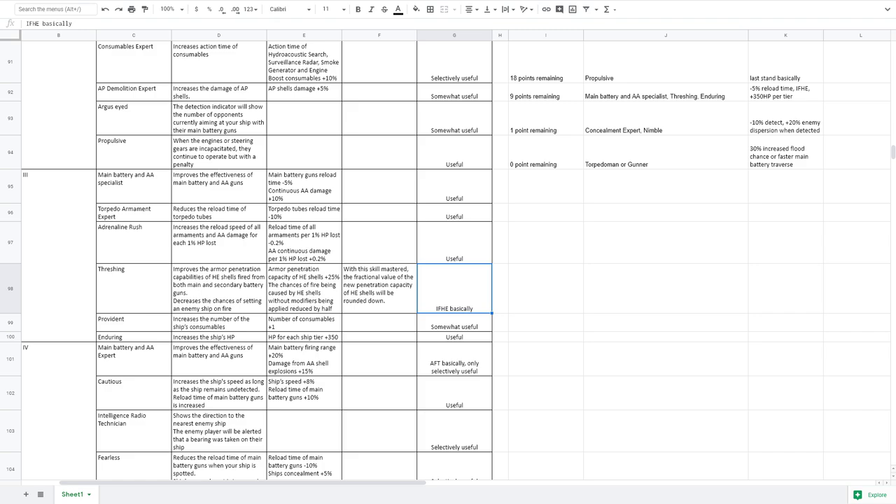
Check the Provident and Enduring ratings, and select the tier III skill picks in the hypothetical Kitakaze build.
{"action": "left_click", "coordinate": [455, 323]}
{"action": "left_click_drag", "start_coordinate": [454, 337], "coordinate": [134, 337]}
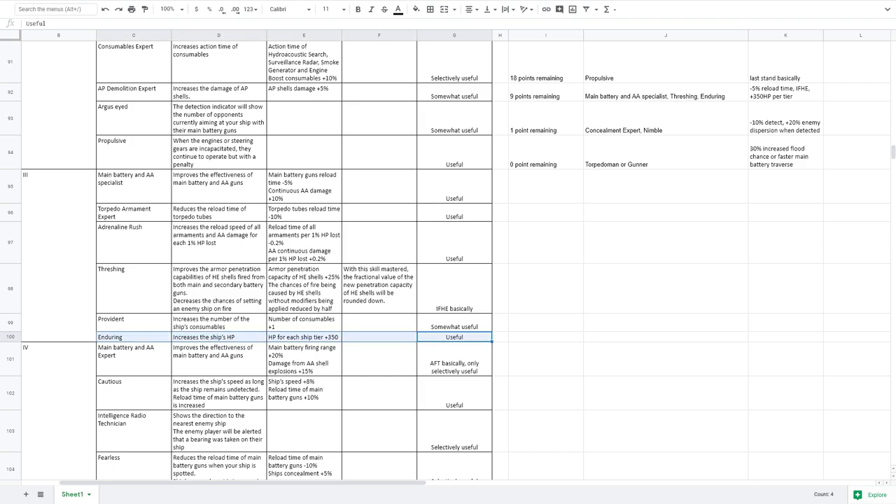
{"action": "left_click", "coordinate": [380, 336]}
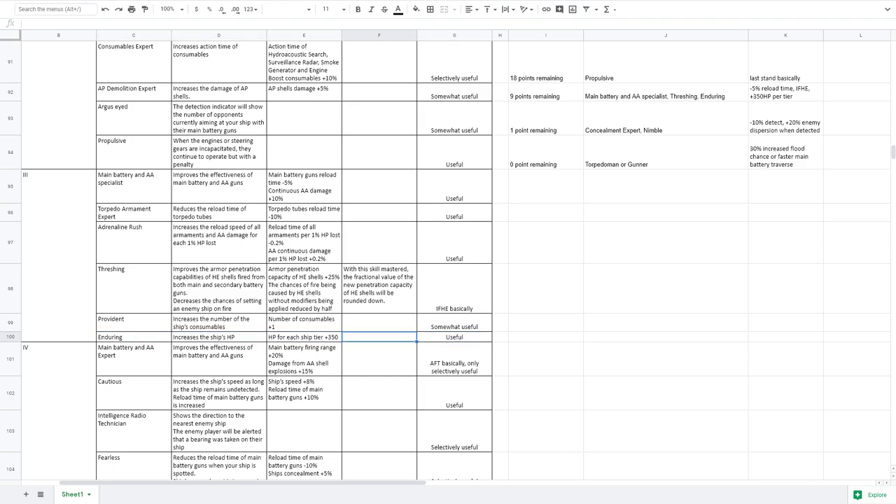
{"action": "left_click", "coordinate": [455, 337]}
{"action": "scroll", "coordinate": [280, 259], "scroll_direction": "up", "scroll_amount": 1}
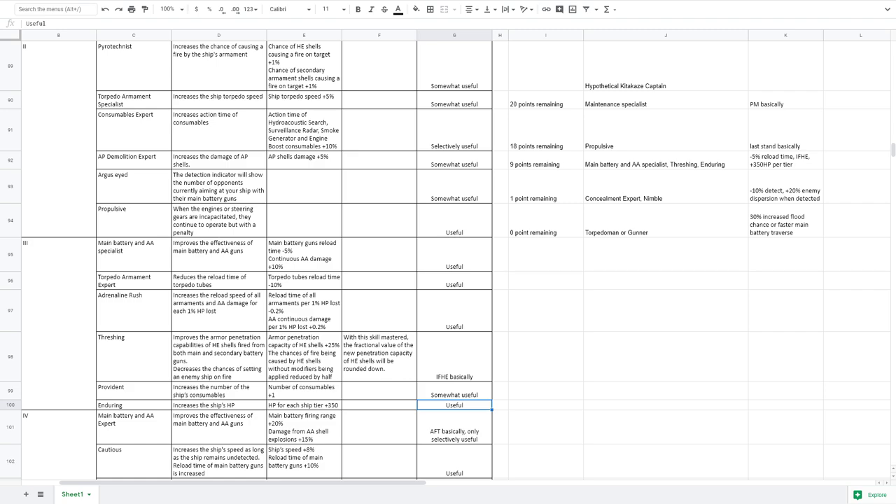
{"action": "left_click", "coordinate": [666, 161]}
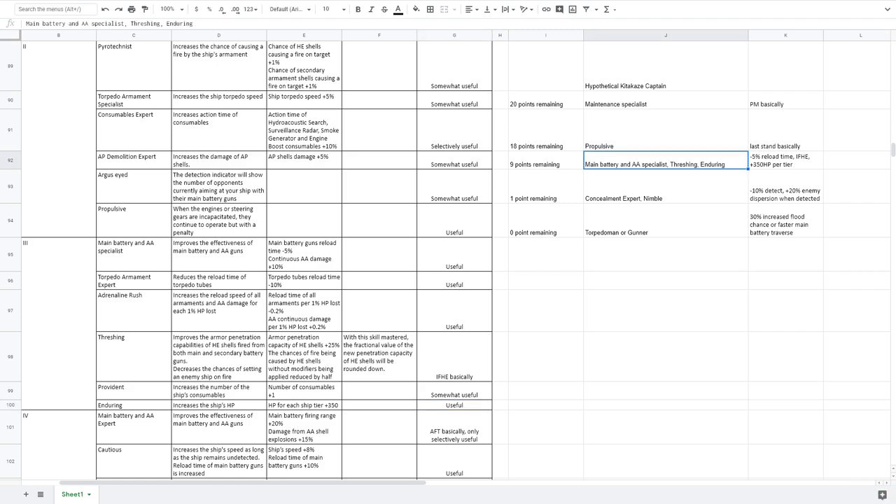
Move on to the destroyer tier IV skills, highlighting the Main battery and AA Expert row and selecting its usefulness rating.
{"action": "scroll", "coordinate": [448, 259], "scroll_direction": "down", "scroll_amount": 1}
{"action": "scroll", "coordinate": [449, 259], "scroll_direction": "down", "scroll_amount": 1}
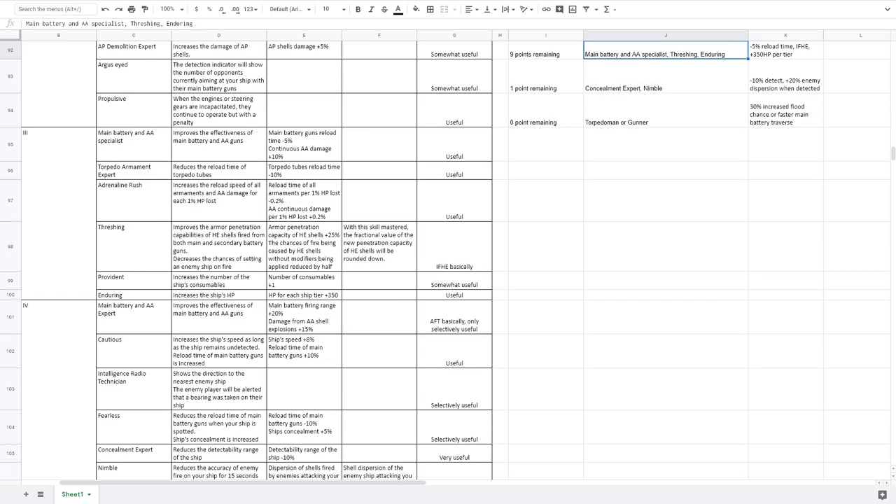
{"action": "scroll", "coordinate": [449, 259], "scroll_direction": "down", "scroll_amount": 3}
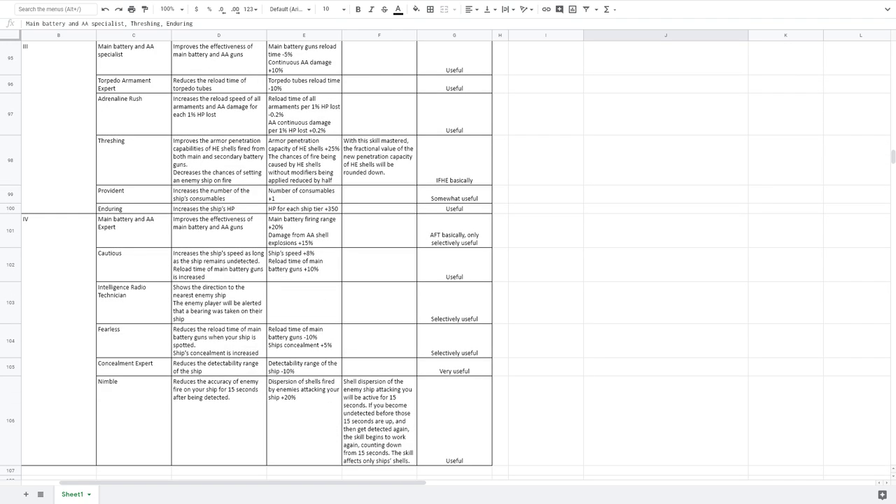
{"action": "left_click_drag", "start_coordinate": [134, 136], "coordinate": [448, 136]}
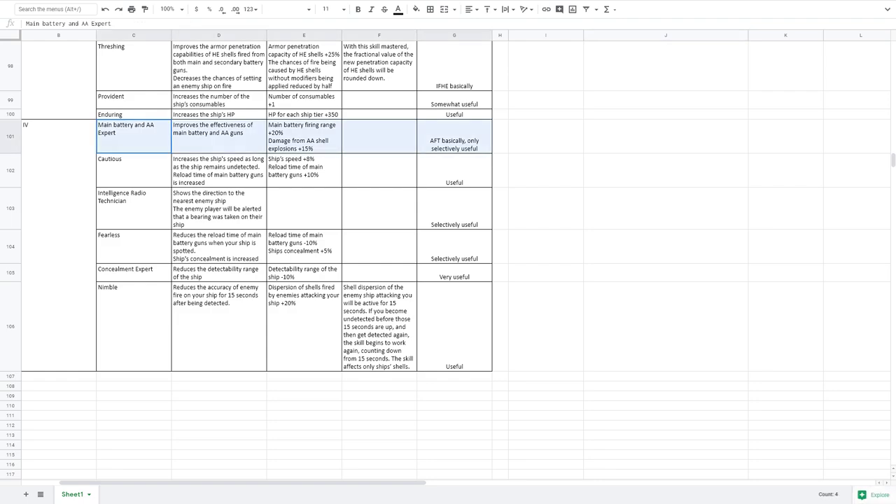
{"action": "left_click", "coordinate": [455, 137]}
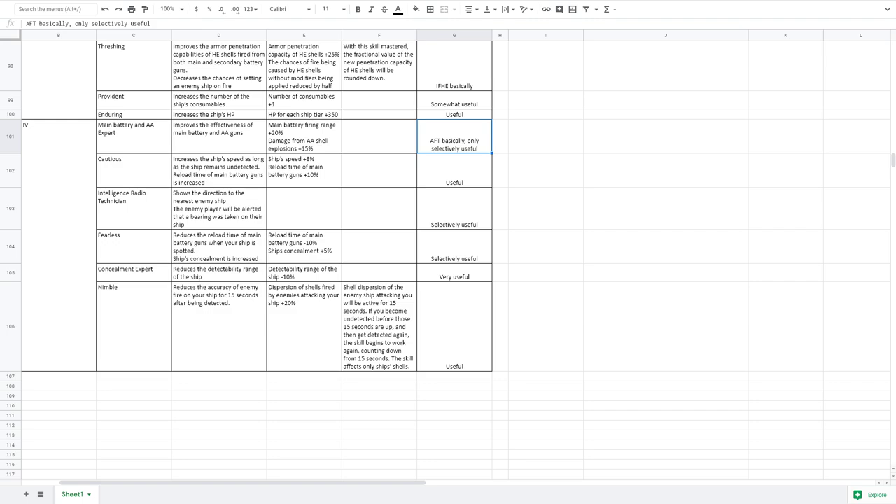
Highlight the destroyer Cautious row and check its description, and select the Intelligence Radio Technician skill.
{"action": "left_click_drag", "start_coordinate": [134, 171], "coordinate": [454, 171]}
{"action": "left_click", "coordinate": [218, 171]}
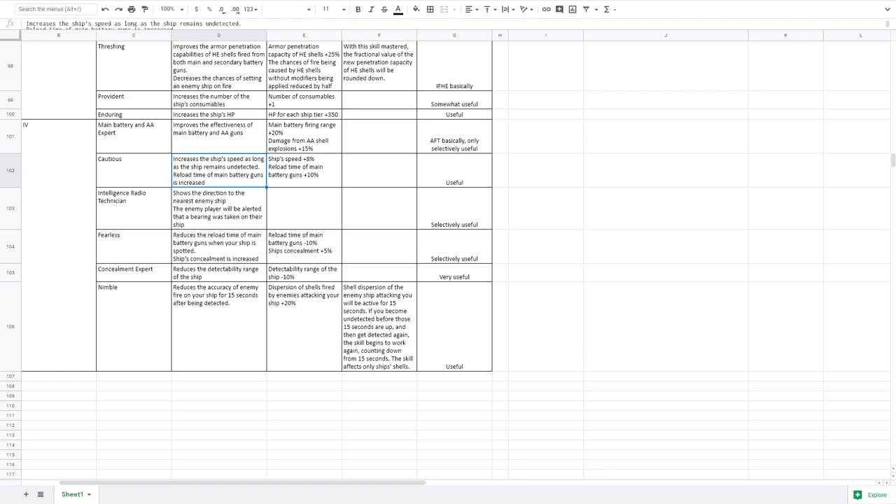
{"action": "mouse_move", "coordinate": [134, 209]}
{"action": "left_mouse_down"}
{"action": "mouse_move", "coordinate": [454, 209]}
{"action": "mouse_move", "coordinate": [133, 209]}
{"action": "left_mouse_up"}
{"action": "left_click", "coordinate": [134, 209]}
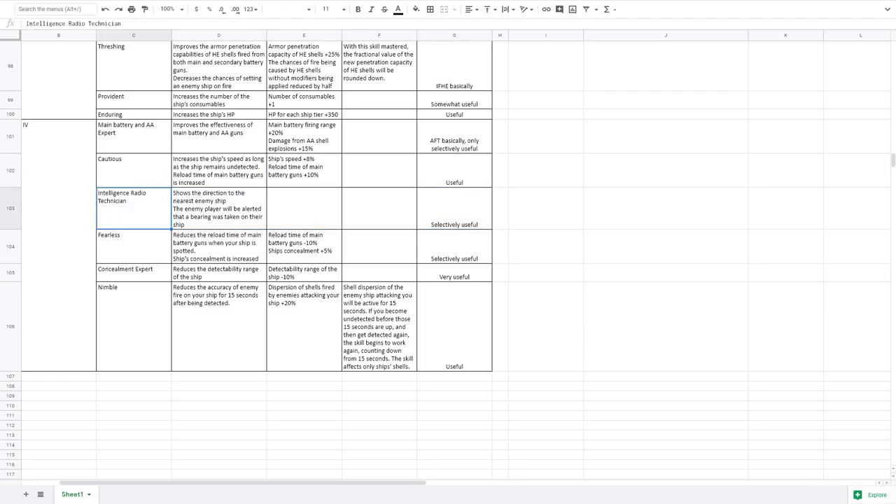
Select the destroyer Fearless skill and its description, and highlight its full row from name to usefulness rating.
{"action": "left_click", "coordinate": [134, 247]}
{"action": "left_click", "coordinate": [218, 246]}
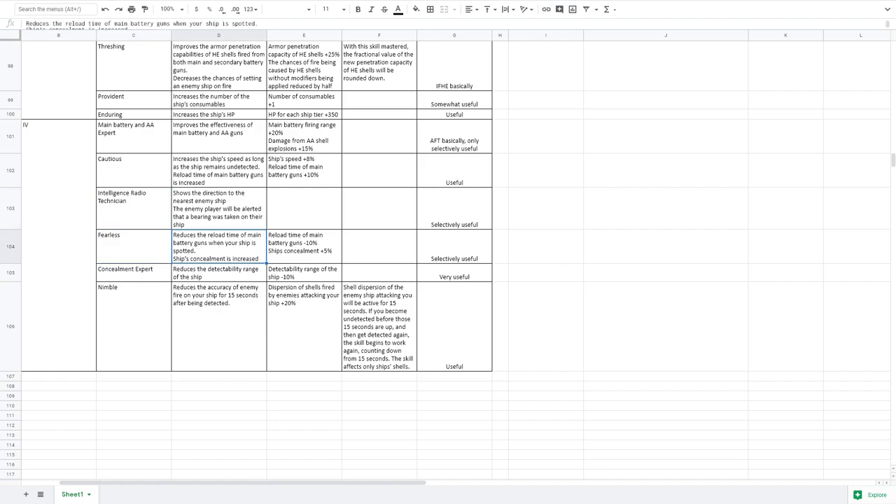
{"action": "left_click_drag", "start_coordinate": [454, 246], "coordinate": [134, 246]}
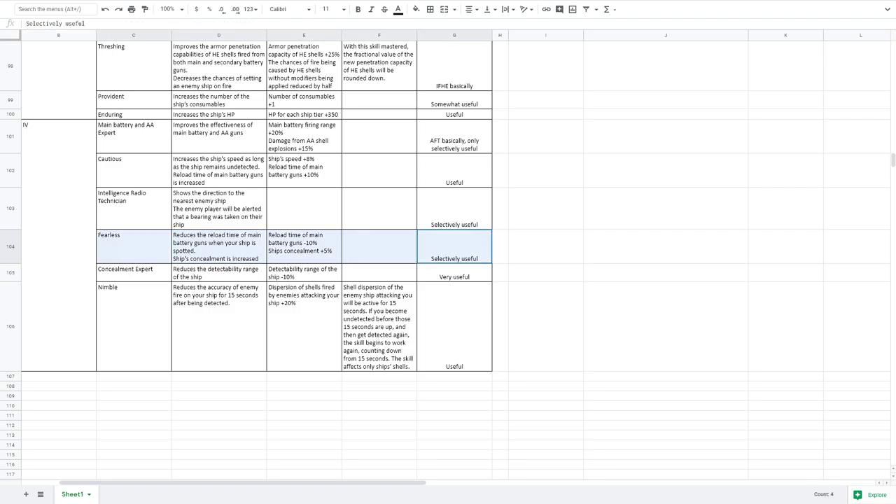
{"action": "key", "text": "Left"}
{"action": "key", "text": "Left"}
{"action": "key", "text": "Left"}
{"action": "key", "text": "Left"}
{"action": "key", "text": "shift+Right"}
{"action": "key", "text": "shift+Right"}
{"action": "key", "text": "shift+Right"}
{"action": "key", "text": "shift+Right"}
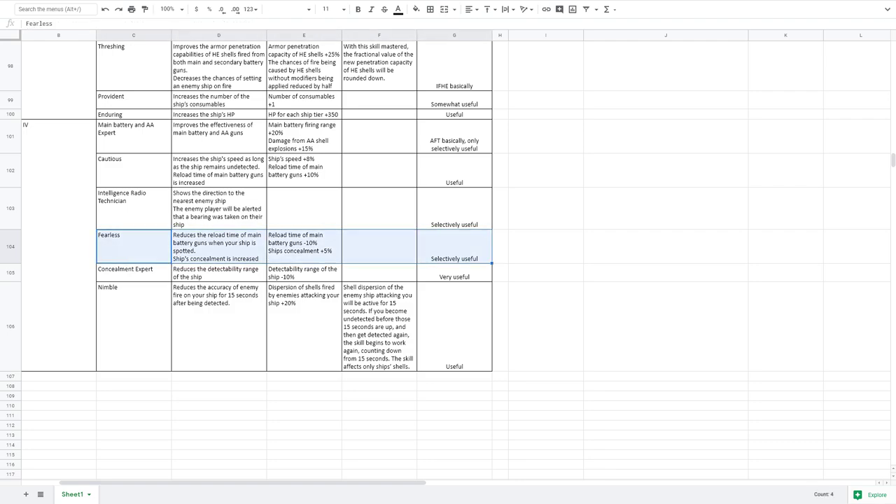
Check the Fearless skill's usefulness rating, description and parameters one by one.
{"action": "left_click", "coordinate": [454, 246]}
{"action": "left_click", "coordinate": [219, 247]}
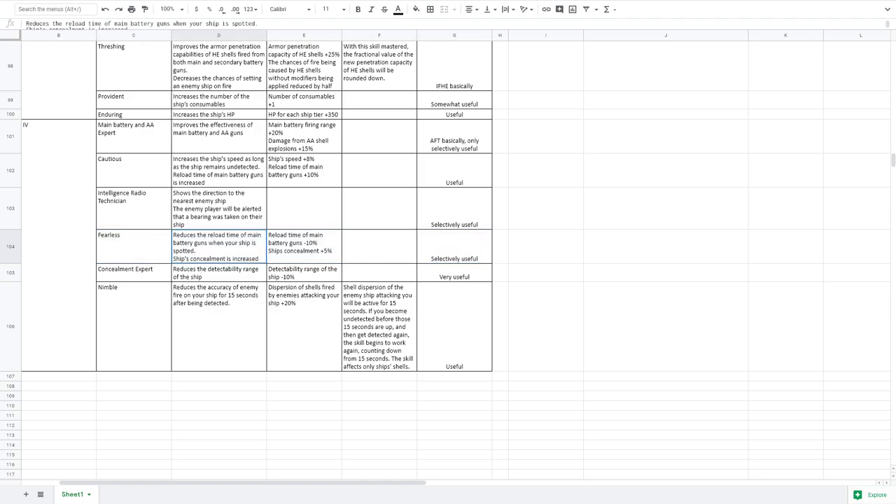
{"action": "left_click", "coordinate": [304, 246]}
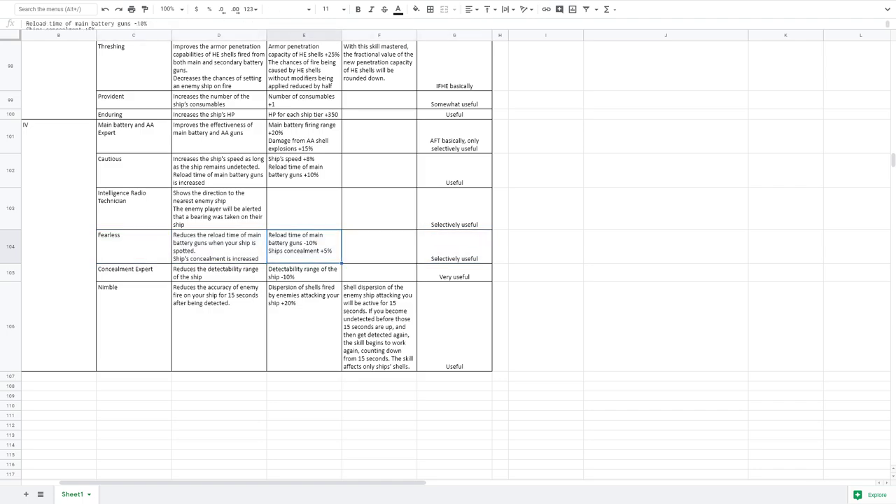
Highlight the destroyer Concealment Expert row and select its usefulness rating.
{"action": "left_click", "coordinate": [134, 273]}
{"action": "left_click_drag", "start_coordinate": [134, 273], "coordinate": [455, 273]}
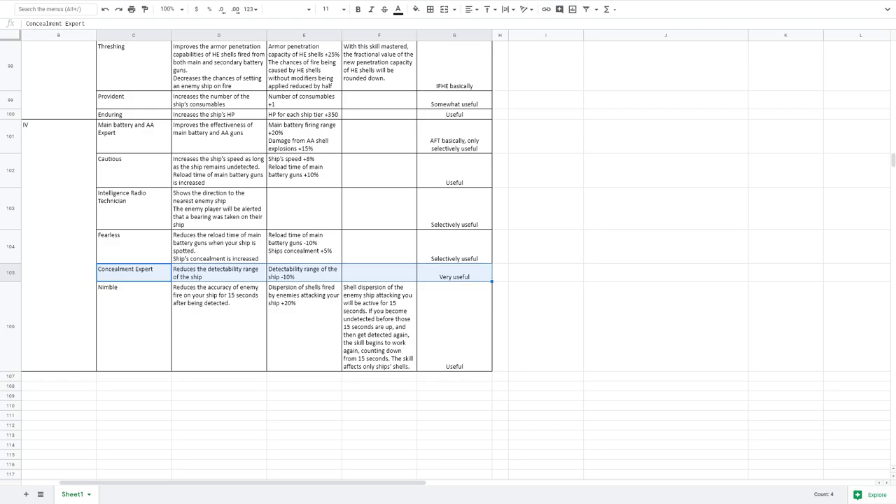
{"action": "left_click", "coordinate": [455, 273]}
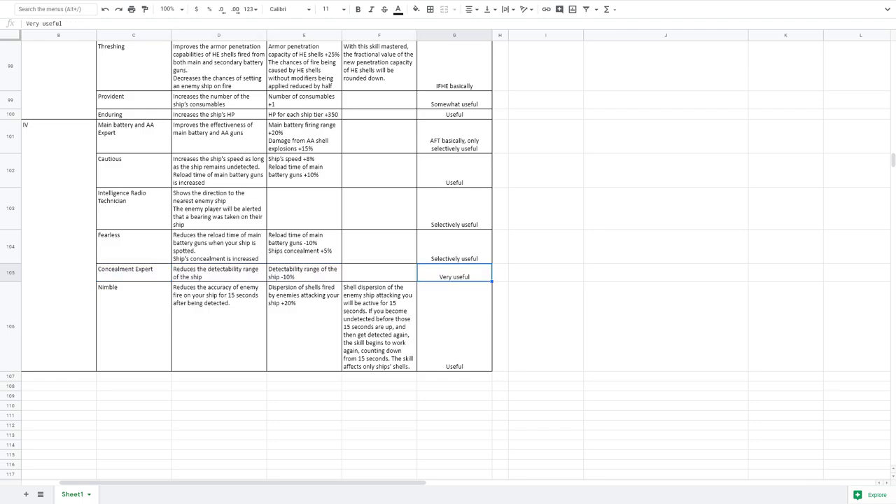
{"action": "left_click_drag", "start_coordinate": [455, 273], "coordinate": [134, 273]}
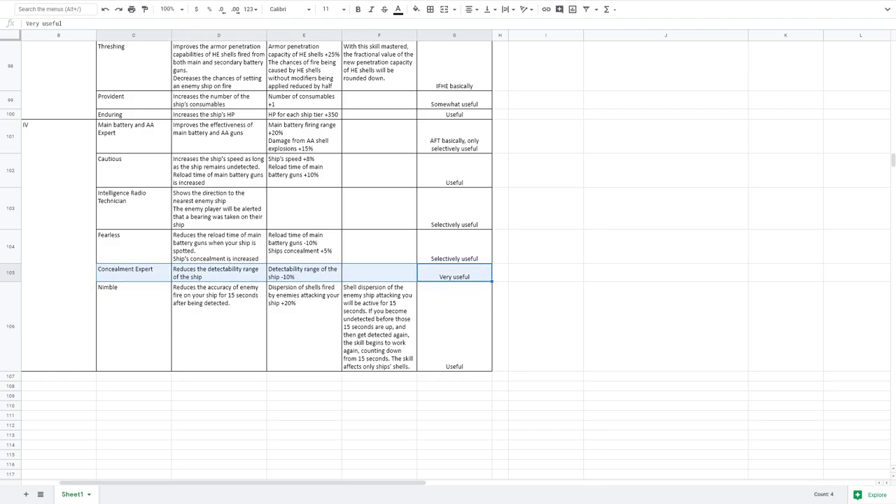
{"action": "left_click", "coordinate": [454, 273]}
Return to the Fearless usefulness rating, and highlight the Nimble row and select its rating.
{"action": "left_click", "coordinate": [454, 247]}
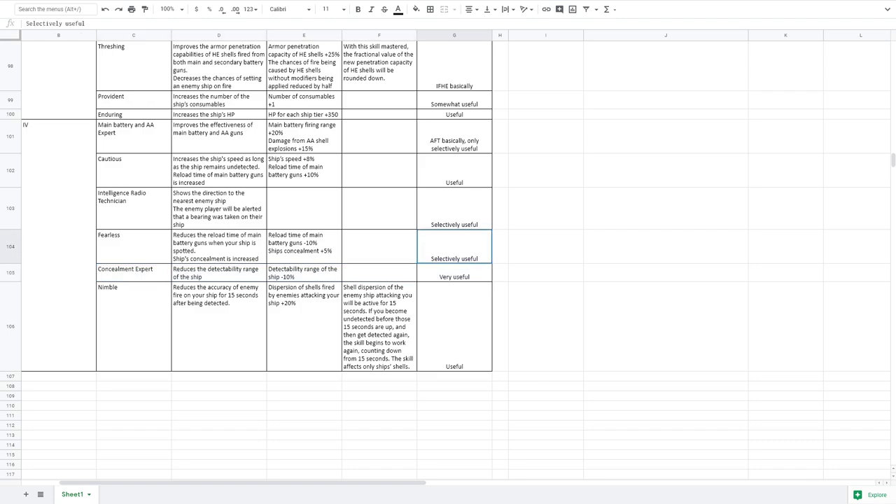
{"action": "left_click_drag", "start_coordinate": [134, 326], "coordinate": [454, 327]}
{"action": "left_click", "coordinate": [454, 327]}
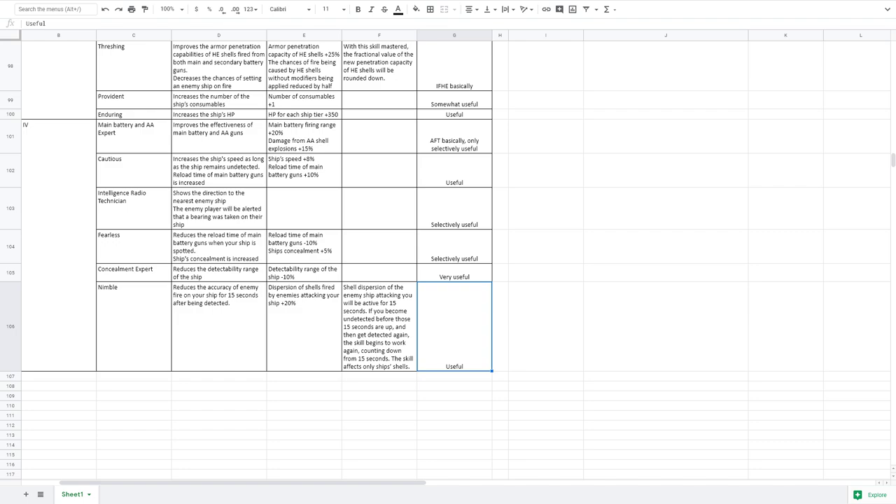
Highlight the Maintenance specialist and Propulsive rows of the hypothetical Kitakaze build, and select its Main battery and AA specialist, Threshing, Enduring entry.
{"action": "scroll", "coordinate": [281, 259], "scroll_direction": "up", "scroll_amount": 5}
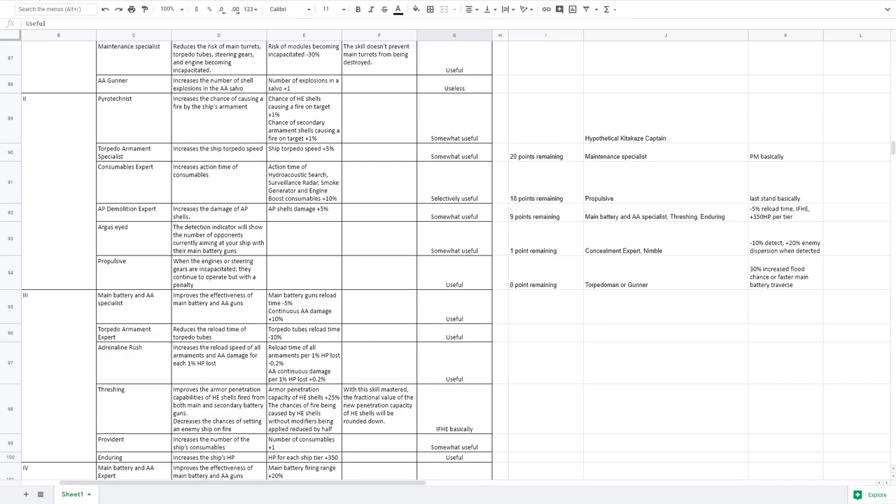
{"action": "left_click_drag", "start_coordinate": [546, 152], "coordinate": [786, 153]}
{"action": "left_click", "coordinate": [546, 184]}
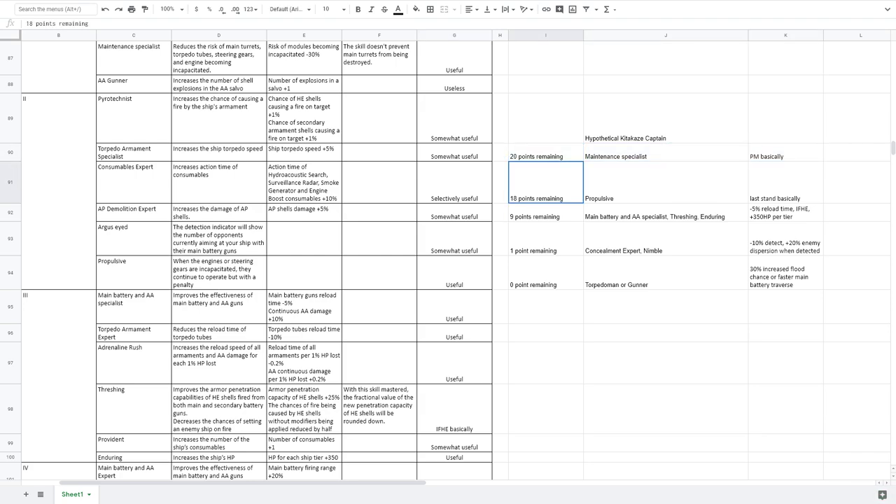
{"action": "left_click_drag", "start_coordinate": [545, 182], "coordinate": [786, 182]}
{"action": "left_click", "coordinate": [546, 213]}
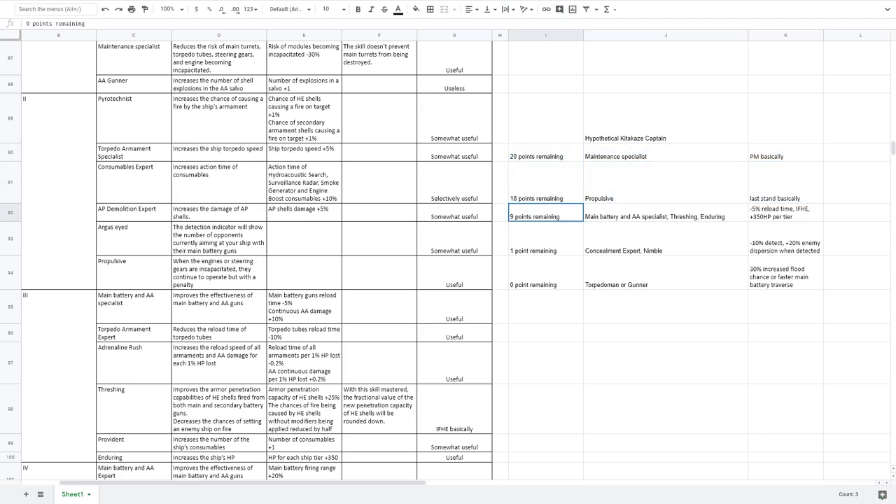
{"action": "left_click_drag", "start_coordinate": [546, 213], "coordinate": [665, 213]}
{"action": "left_click", "coordinate": [665, 213]}
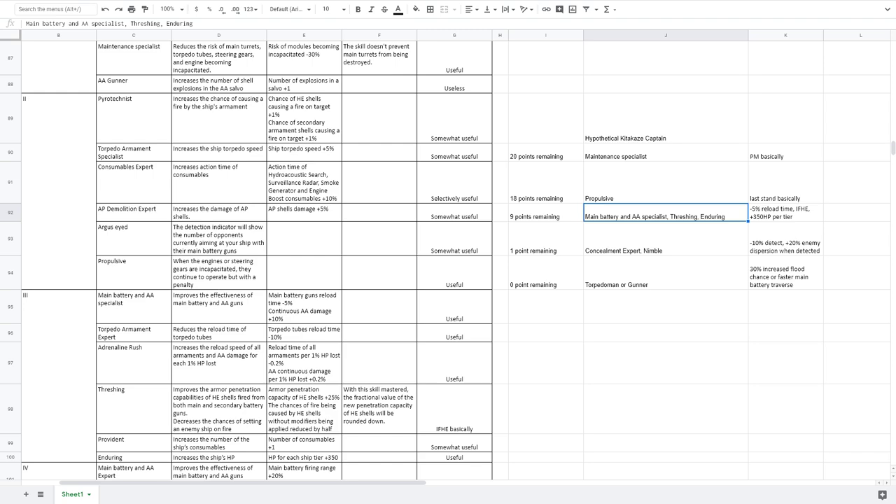
Select the Kitakaze build's 1-point-remaining cell and its Concealment Expert, Nimble entry, and check the destroyer tier IV skills.
{"action": "scroll", "coordinate": [448, 262], "scroll_direction": "down", "scroll_amount": 1}
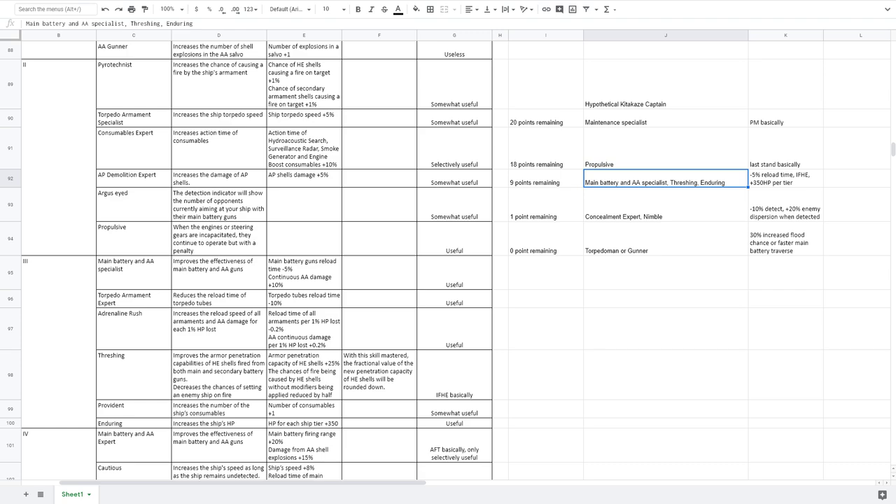
{"action": "left_click", "coordinate": [546, 205]}
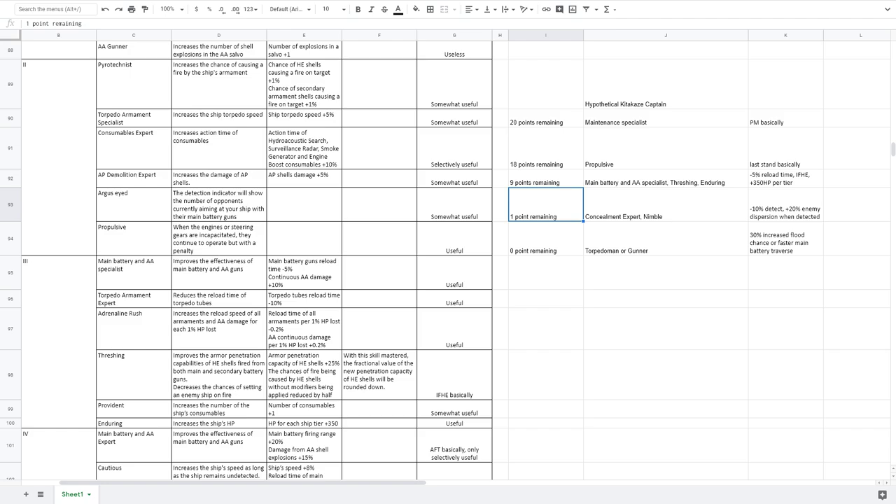
{"action": "scroll", "coordinate": [448, 260], "scroll_direction": "down", "scroll_amount": 3}
{"action": "scroll", "coordinate": [448, 259], "scroll_direction": "up", "scroll_amount": 1}
{"action": "left_click", "coordinate": [666, 58]}
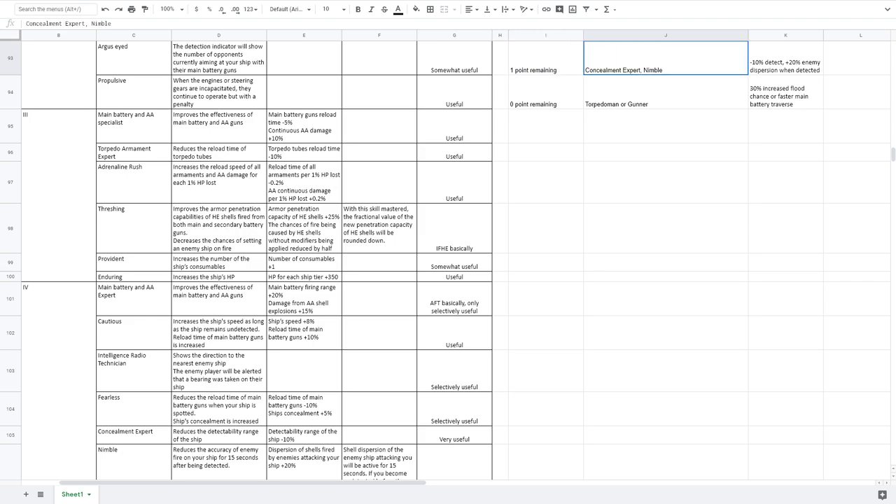
{"action": "scroll", "coordinate": [448, 259], "scroll_direction": "down", "scroll_amount": 1}
{"action": "scroll", "coordinate": [449, 259], "scroll_direction": "down", "scroll_amount": 1}
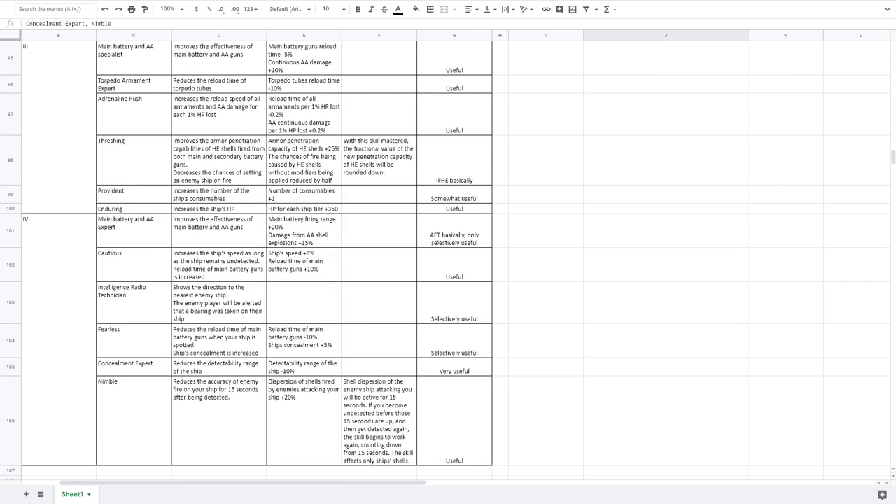
Highlight the Kitakaze build's Concealment Expert, Nimble row from remaining points to effects, and select its effects note.
{"action": "scroll", "coordinate": [449, 260], "scroll_direction": "up", "scroll_amount": 3}
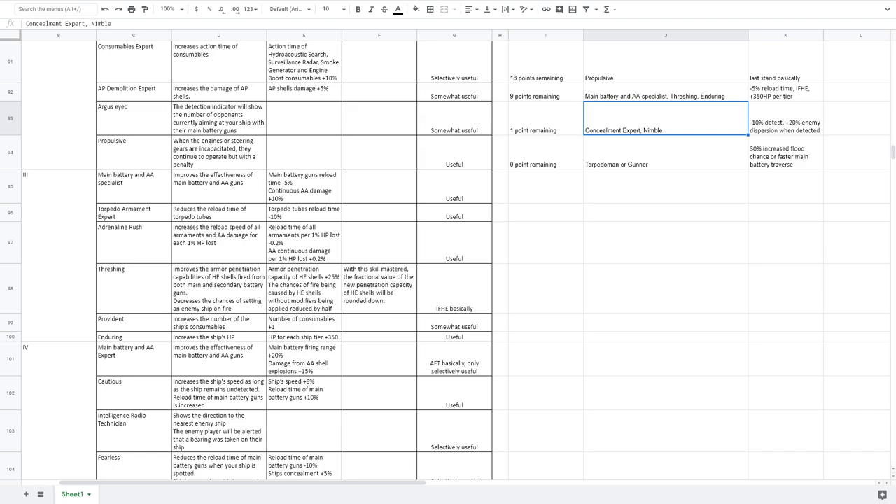
{"action": "scroll", "coordinate": [448, 260], "scroll_direction": "down", "scroll_amount": 3}
{"action": "scroll", "coordinate": [448, 259], "scroll_direction": "up", "scroll_amount": 1}
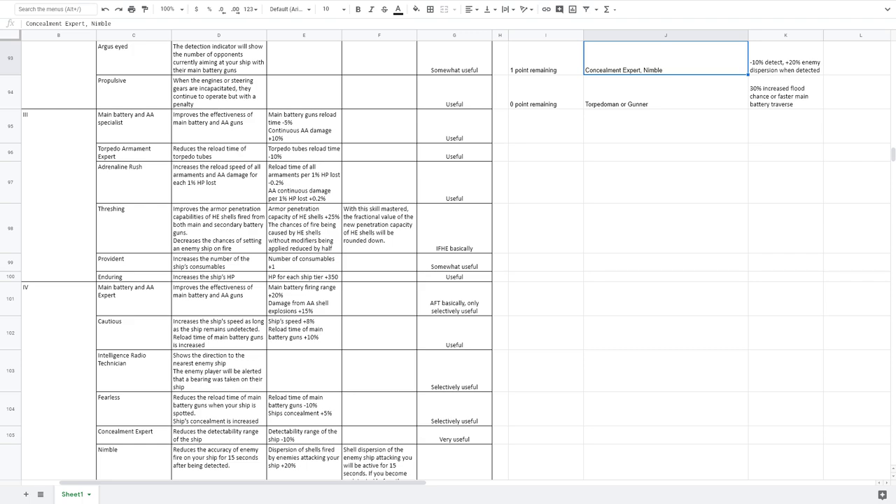
{"action": "scroll", "coordinate": [448, 259], "scroll_direction": "down", "scroll_amount": 1}
{"action": "scroll", "coordinate": [449, 259], "scroll_direction": "up", "scroll_amount": 1}
{"action": "left_click_drag", "start_coordinate": [547, 59], "coordinate": [786, 59]}
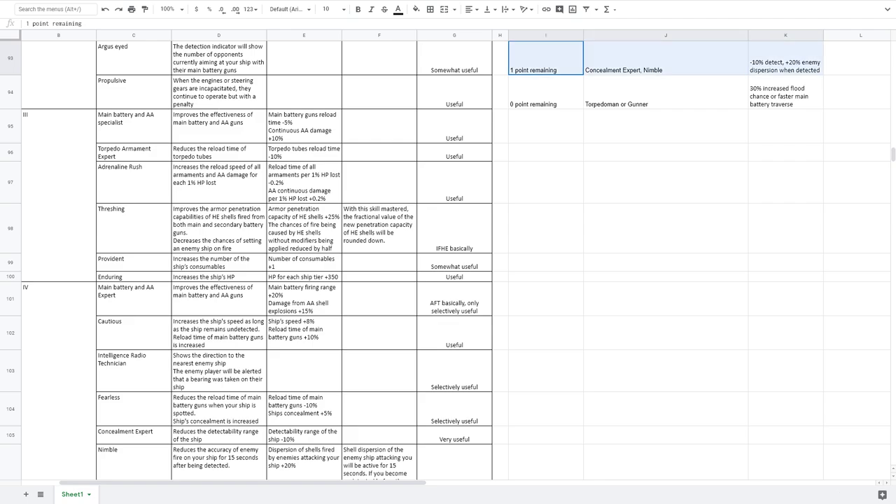
{"action": "left_click", "coordinate": [785, 59]}
Reselect the Kitakaze build's Concealment Expert, Nimble entry and compare it with the destroyer tier III and IV skills.
{"action": "scroll", "coordinate": [448, 259], "scroll_direction": "down", "scroll_amount": 1}
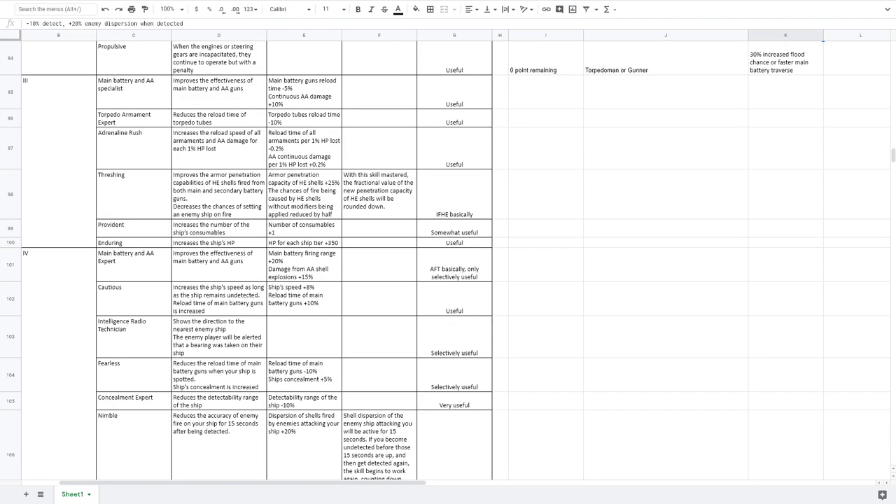
{"action": "scroll", "coordinate": [448, 259], "scroll_direction": "up", "scroll_amount": 1}
{"action": "left_click", "coordinate": [666, 59]}
{"action": "scroll", "coordinate": [448, 259], "scroll_direction": "down", "scroll_amount": 2}
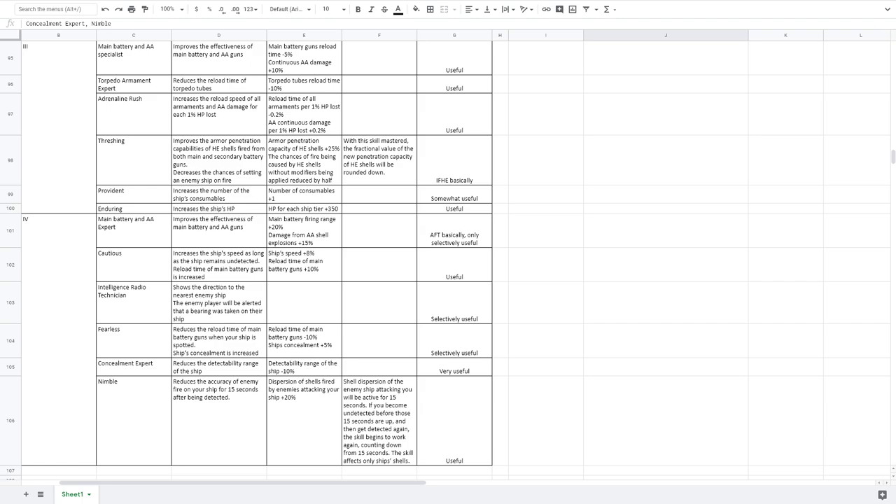
{"action": "scroll", "coordinate": [448, 259], "scroll_direction": "up", "scroll_amount": 2}
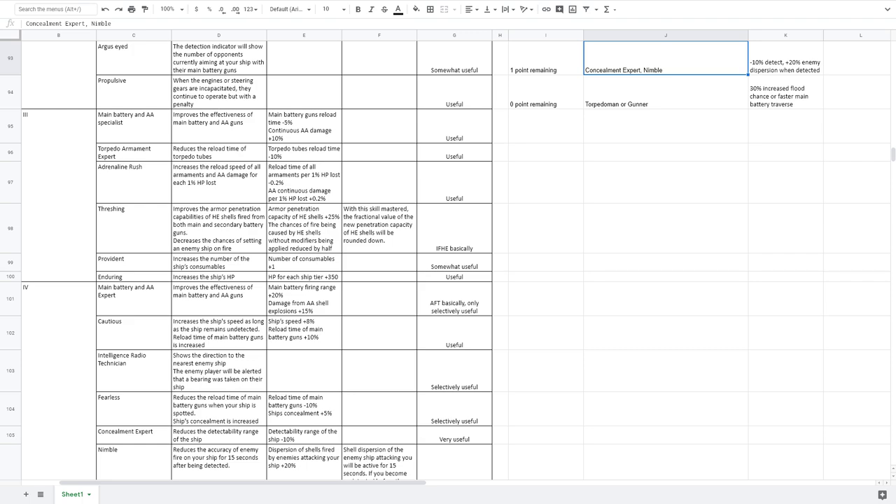
Check the destroyer Cautious skill's parameters against the Kitakaze build's Concealment Expert, Nimble entry.
{"action": "left_click", "coordinate": [304, 333]}
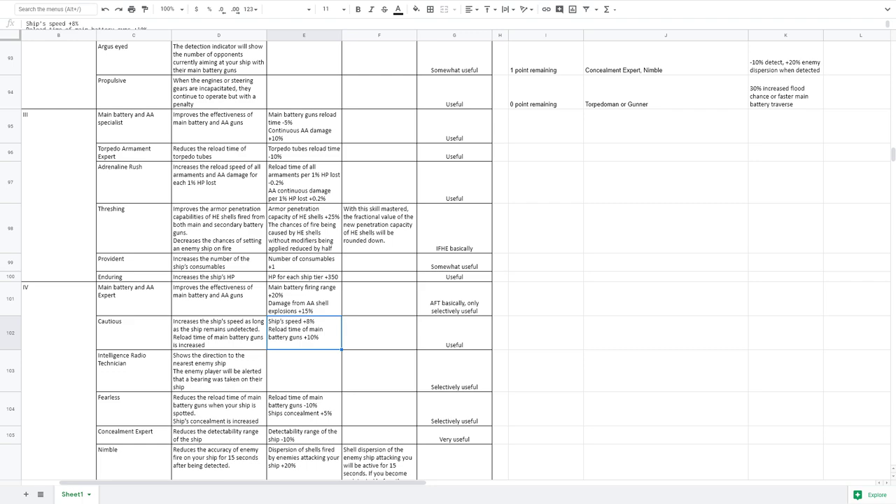
{"action": "scroll", "coordinate": [448, 262], "scroll_direction": "down", "scroll_amount": 1}
{"action": "scroll", "coordinate": [449, 262], "scroll_direction": "down", "scroll_amount": 1}
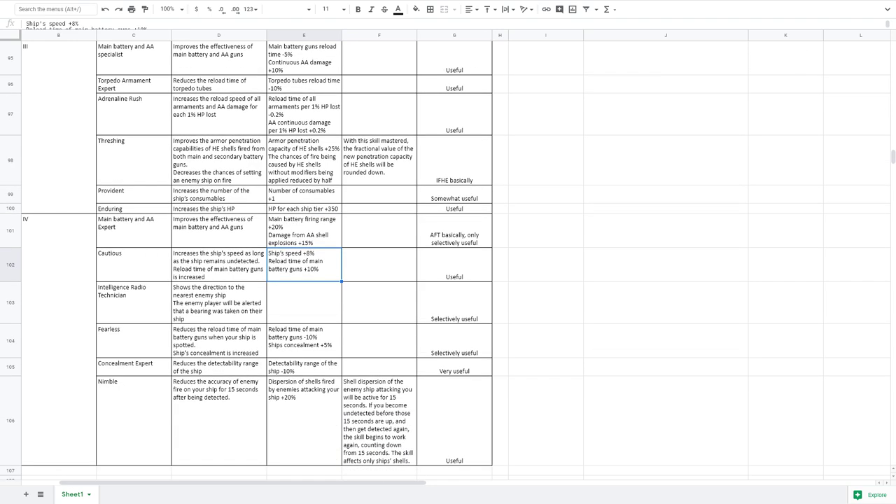
{"action": "scroll", "coordinate": [448, 261], "scroll_direction": "up", "scroll_amount": 4}
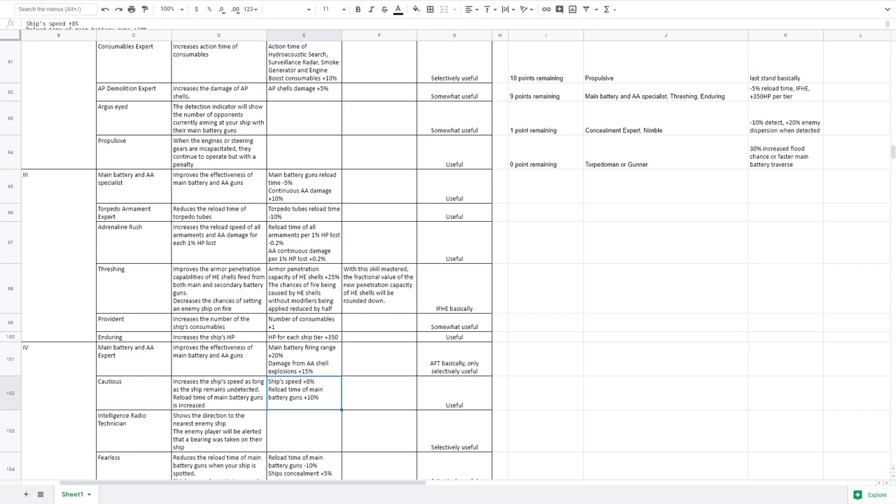
{"action": "left_click", "coordinate": [665, 118]}
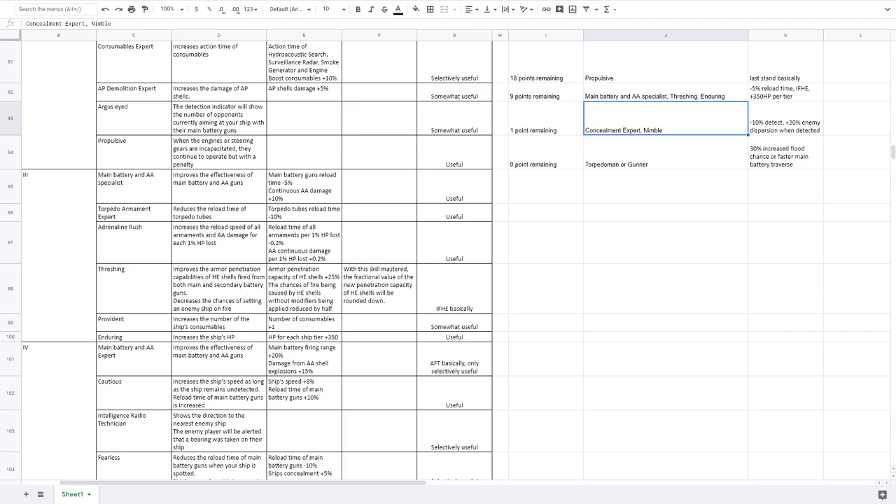
{"action": "scroll", "coordinate": [448, 262], "scroll_direction": "down", "scroll_amount": 1}
{"action": "scroll", "coordinate": [448, 262], "scroll_direction": "down", "scroll_amount": 2}
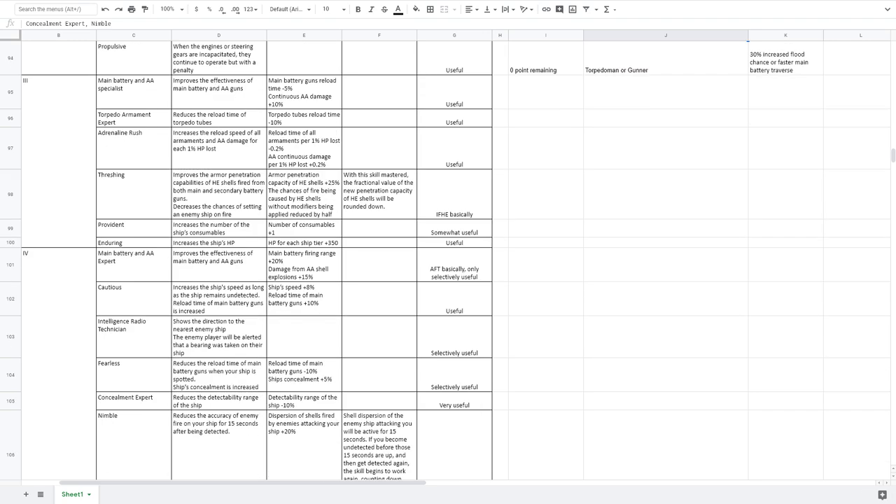
{"action": "scroll", "coordinate": [448, 262], "scroll_direction": "up", "scroll_amount": 1}
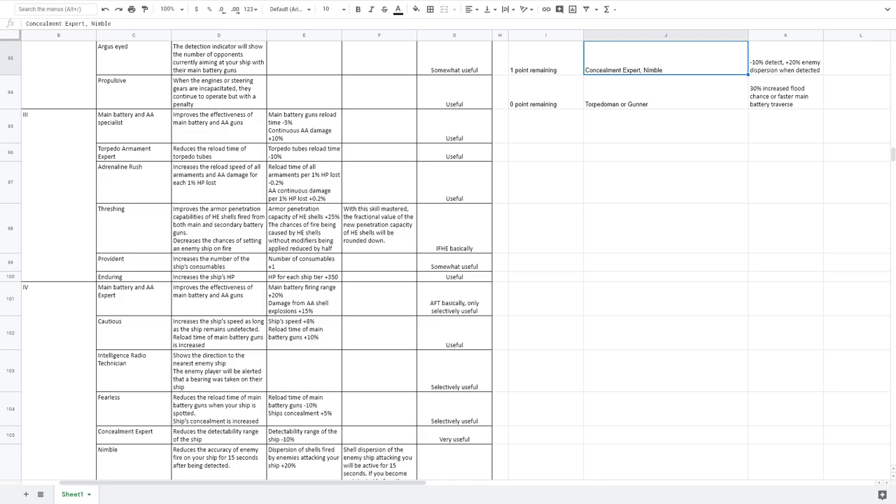
Go back to the destroyer tier I skills and check the Gunner and Torpedoman descriptions.
{"action": "scroll", "coordinate": [449, 261], "scroll_direction": "up", "scroll_amount": 15}
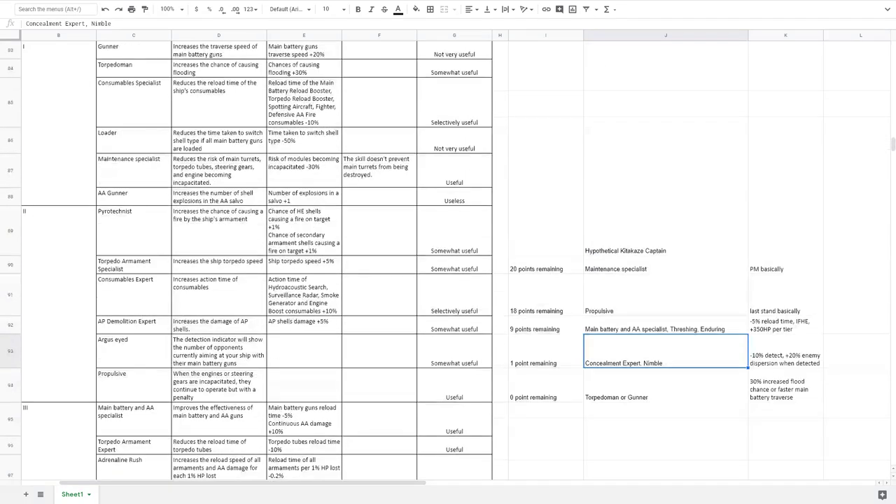
{"action": "scroll", "coordinate": [448, 262], "scroll_direction": "down", "scroll_amount": 4}
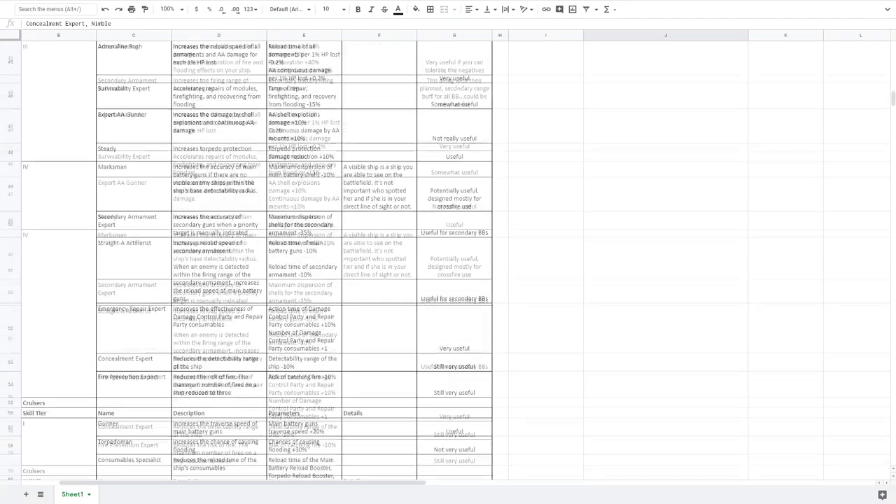
{"action": "scroll", "coordinate": [448, 262], "scroll_direction": "down", "scroll_amount": 10}
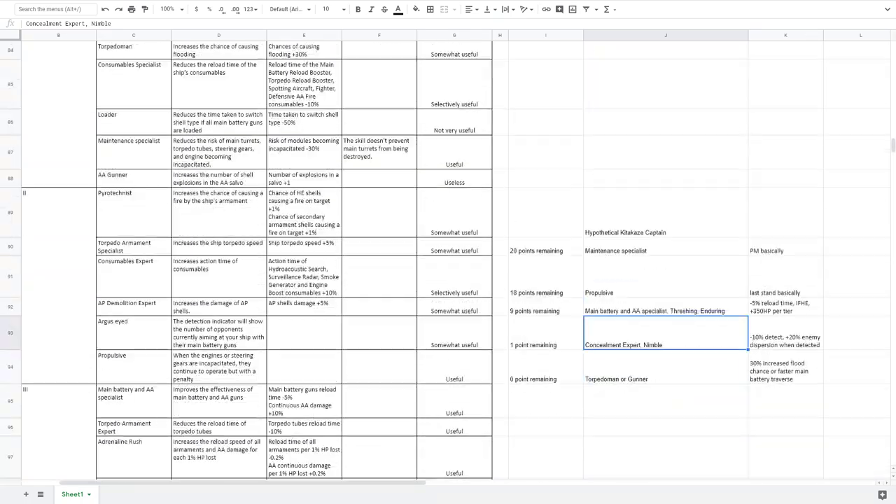
{"action": "left_click", "coordinate": [219, 173]}
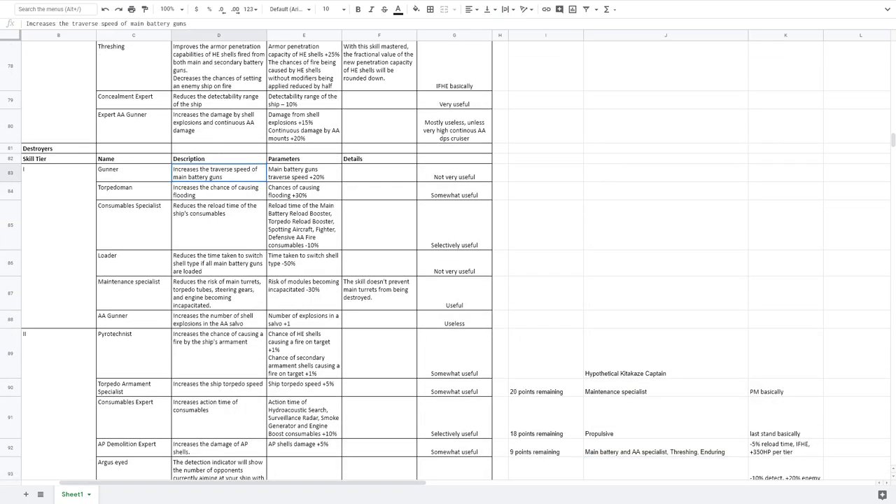
{"action": "left_click", "coordinate": [219, 191]}
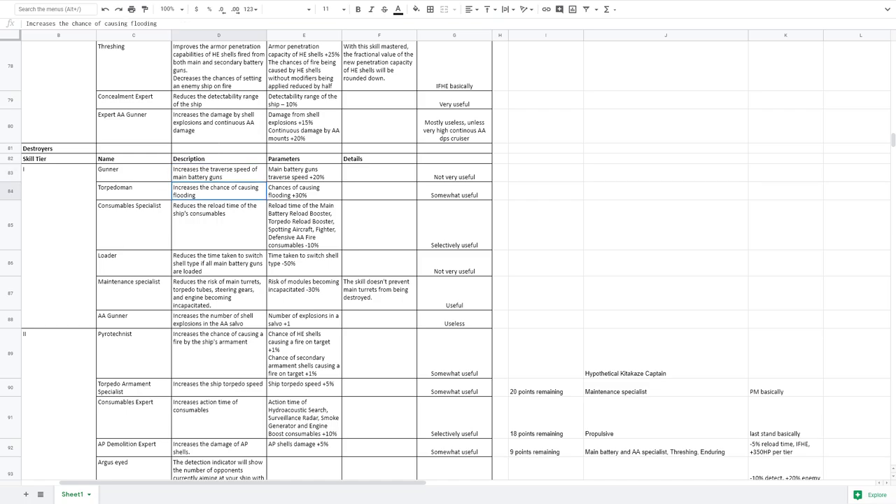
Highlight the whole skill sheet from the Nimble row up to the first row, and clear the selection.
{"action": "scroll", "coordinate": [246, 262], "scroll_direction": "down", "scroll_amount": 10}
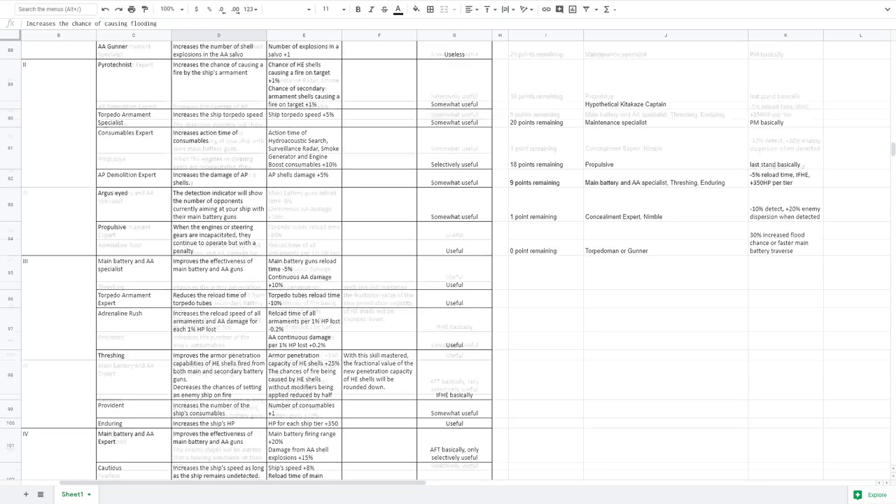
{"action": "left_click", "coordinate": [454, 277]}
{"action": "left_click", "coordinate": [785, 277]}
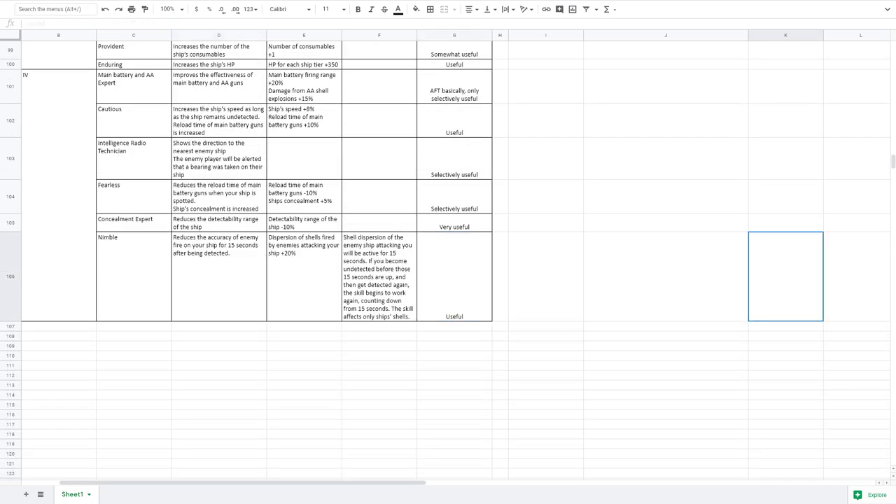
{"action": "left_click_drag", "start_coordinate": [786, 277], "coordinate": [218, 37]}
{"action": "key", "text": "ctrl+shift+Home"}
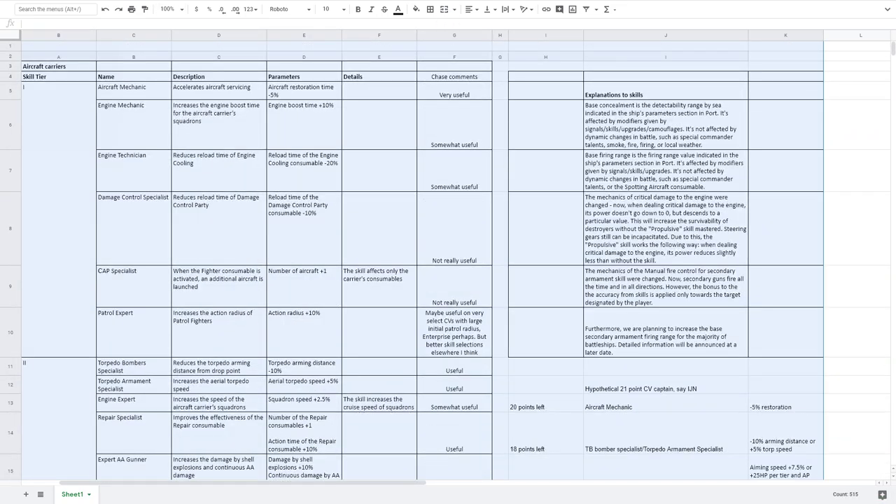
{"action": "left_click", "coordinate": [500, 228]}
Select the Ruthless entry in the hypothetical CV captain build, and look through the remaining carrier skills and the battleship section.
{"action": "scroll", "coordinate": [500, 229], "scroll_direction": "down", "scroll_amount": 4}
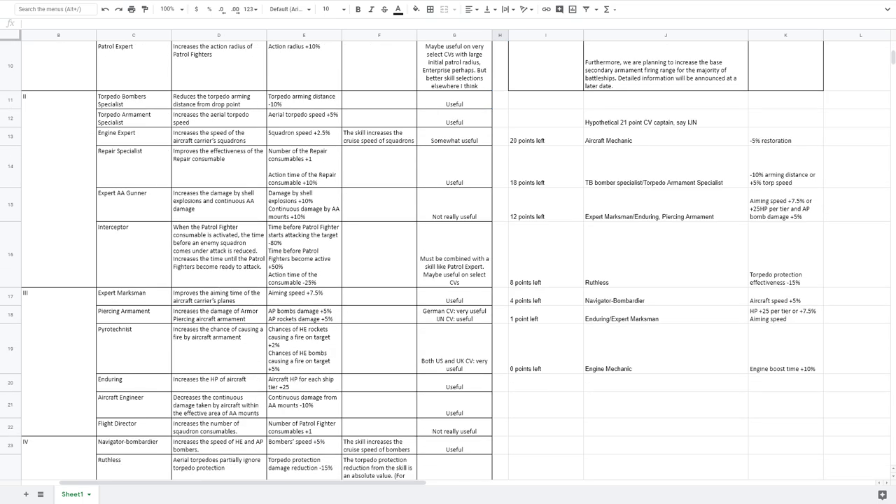
{"action": "left_click", "coordinate": [665, 255]}
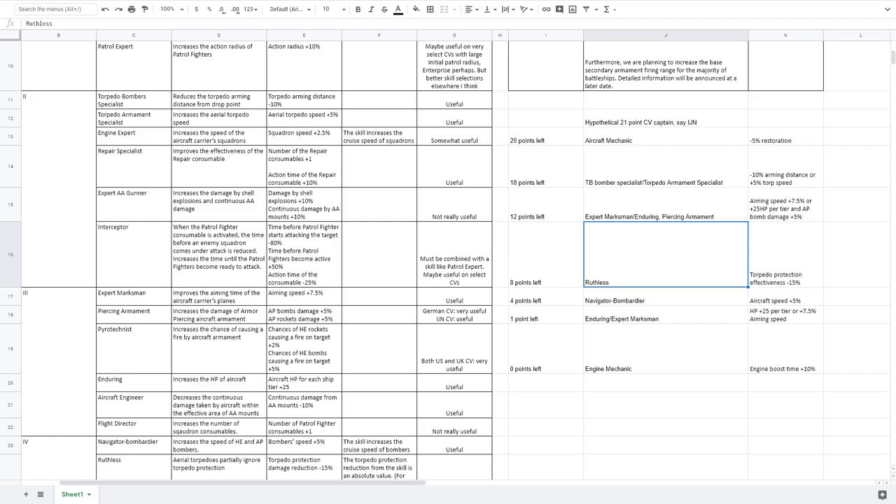
{"action": "scroll", "coordinate": [448, 266], "scroll_direction": "down", "scroll_amount": 3}
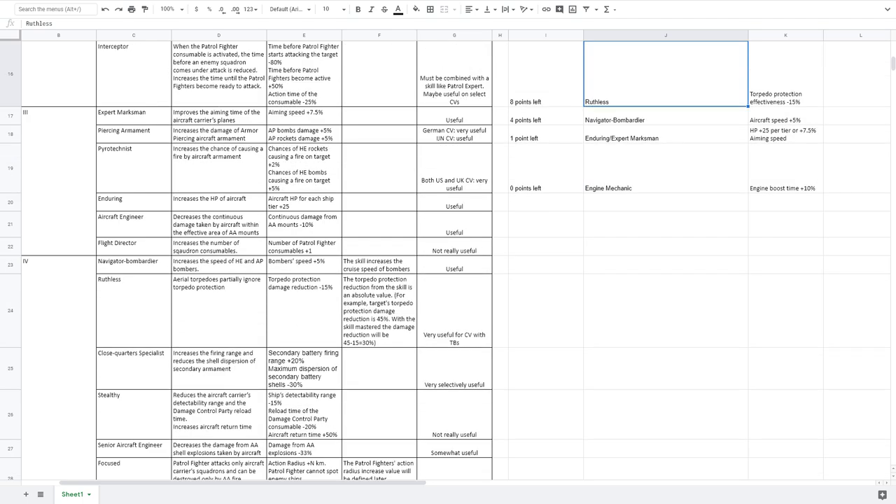
{"action": "scroll", "coordinate": [445, 261], "scroll_direction": "down", "scroll_amount": 12}
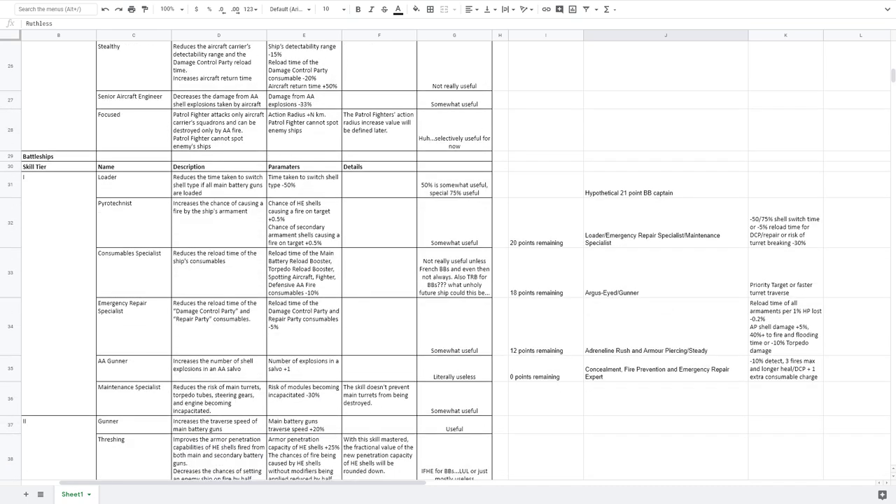
{"action": "scroll", "coordinate": [448, 262], "scroll_direction": "down", "scroll_amount": 3}
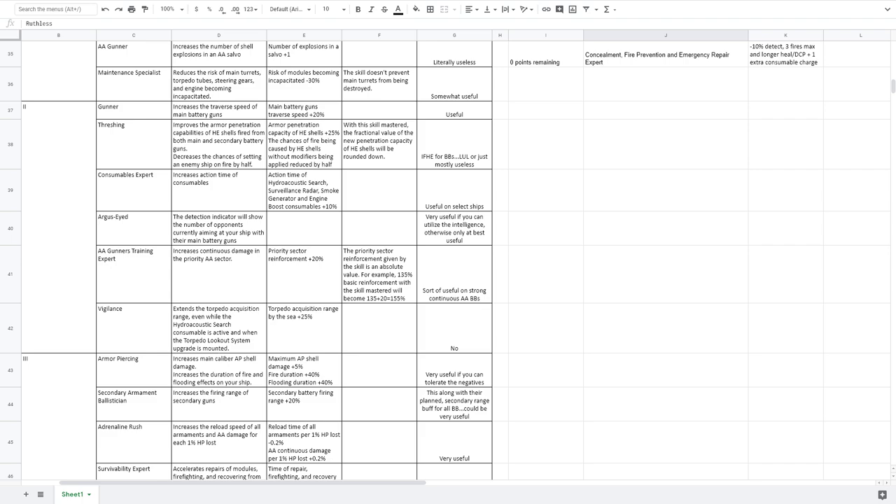
Skim the battleship, cruiser and destroyer sections with their sample builds, and return to the hypothetical 21 point BB captain.
{"action": "scroll", "coordinate": [448, 259], "scroll_direction": "up", "scroll_amount": 5}
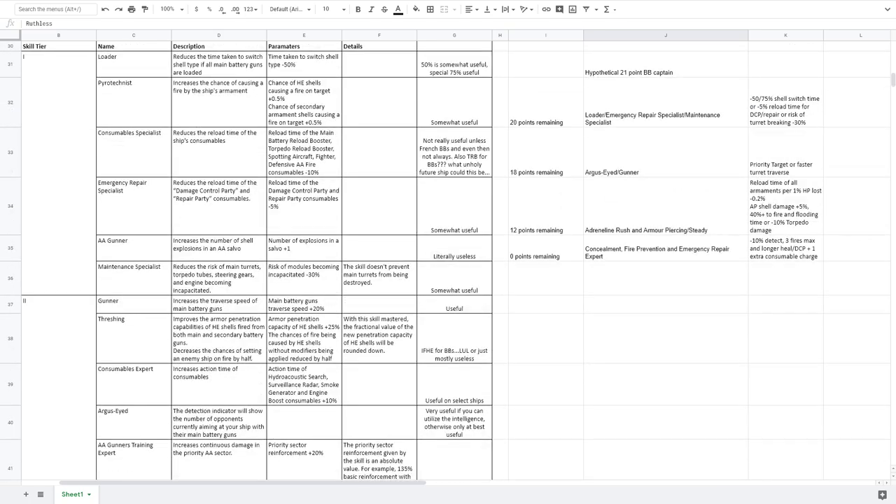
{"action": "scroll", "coordinate": [449, 259], "scroll_direction": "down", "scroll_amount": 4}
{"action": "scroll", "coordinate": [448, 259], "scroll_direction": "down", "scroll_amount": 10}
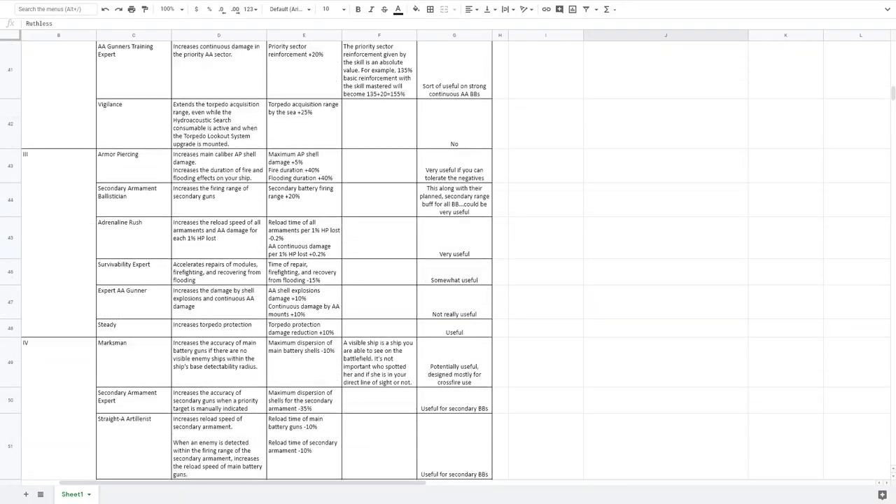
{"action": "scroll", "coordinate": [448, 259], "scroll_direction": "down", "scroll_amount": 20}
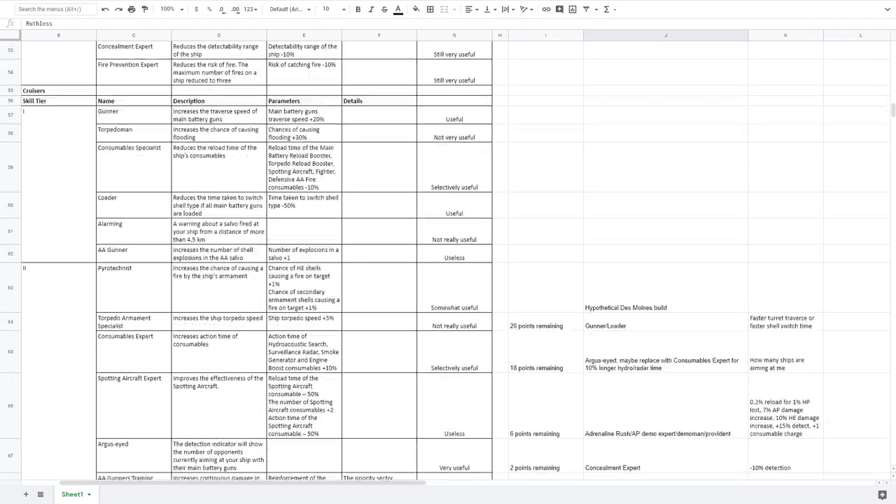
{"action": "scroll", "coordinate": [448, 259], "scroll_direction": "down", "scroll_amount": 6}
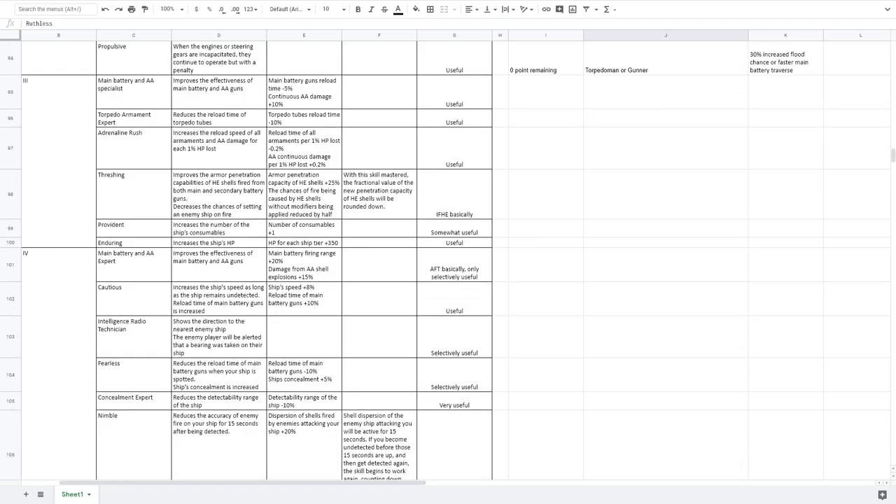
{"action": "scroll", "coordinate": [448, 259], "scroll_direction": "up", "scroll_amount": 4}
{"action": "scroll", "coordinate": [448, 259], "scroll_direction": "up", "scroll_amount": 20}
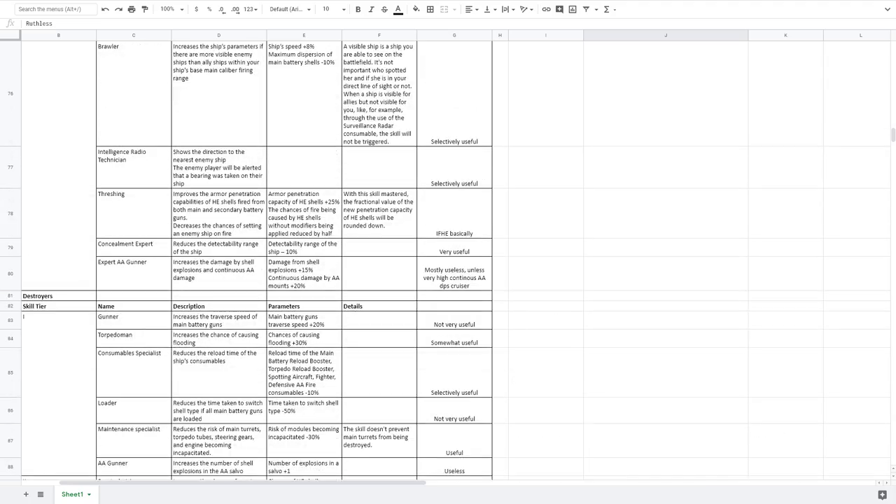
{"action": "scroll", "coordinate": [448, 259], "scroll_direction": "up", "scroll_amount": 20}
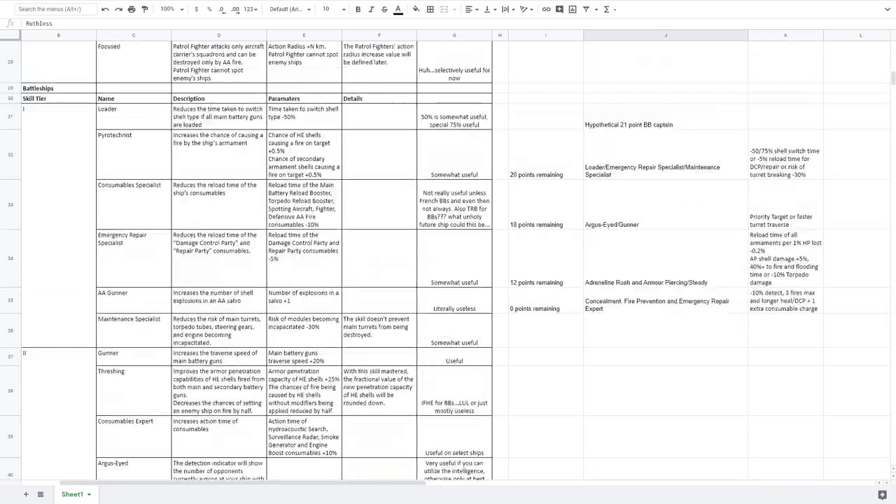